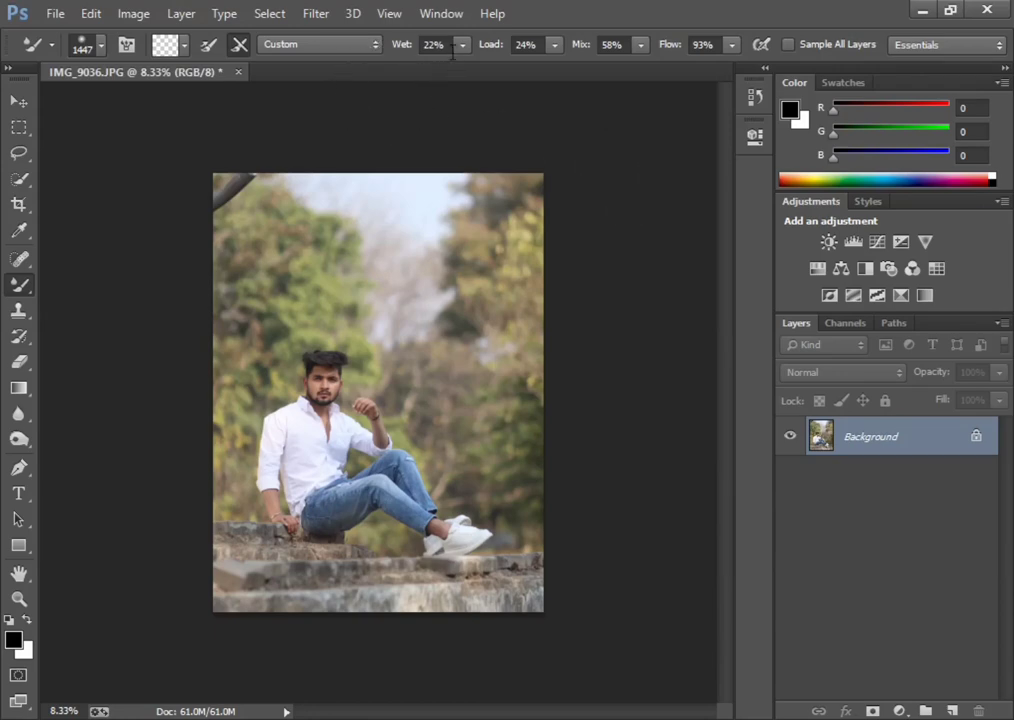
- Confirm Mixer Brush Load 24%, Mix 58%, Flow 93% at size 500, keeping the Default surround colour
click(519, 42)
click(599, 45)
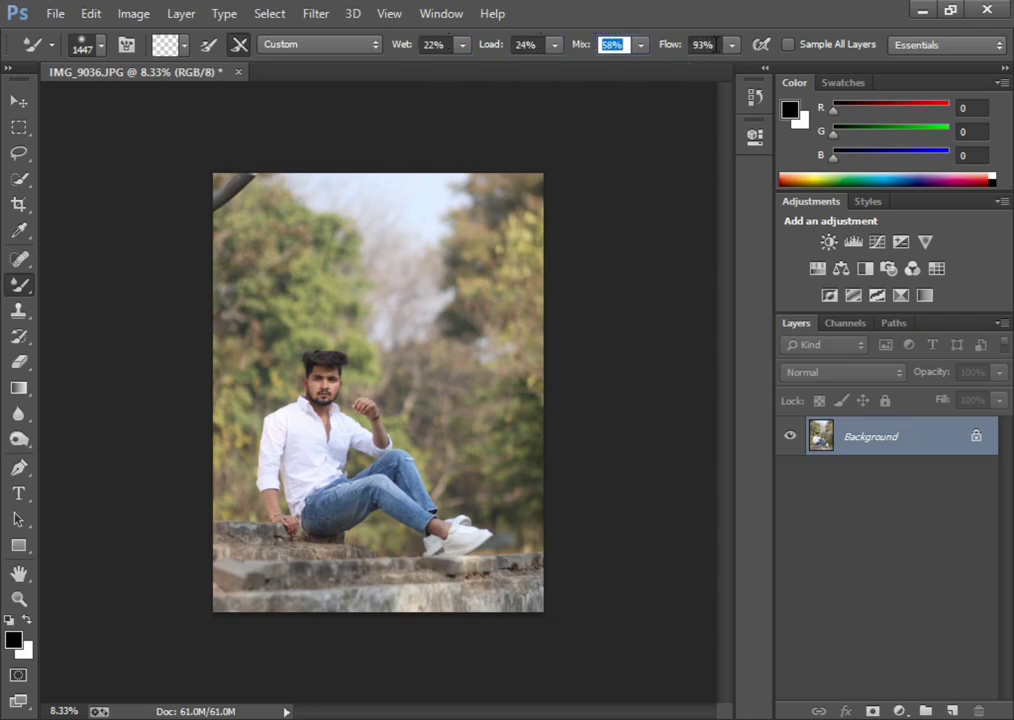
click(702, 45)
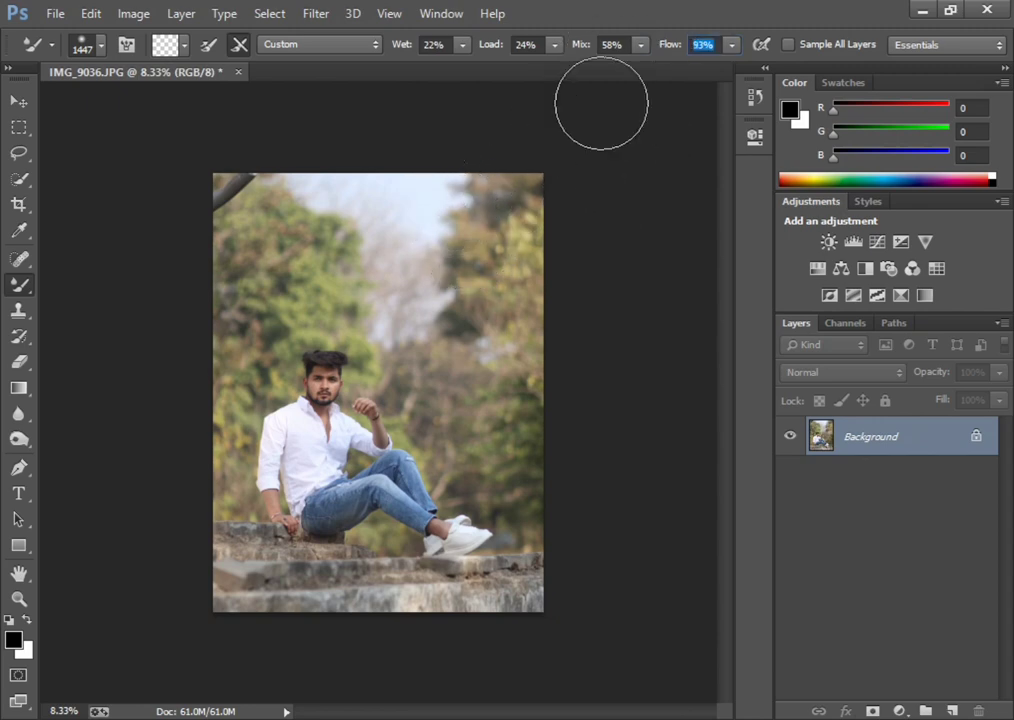
right_click(605, 141)
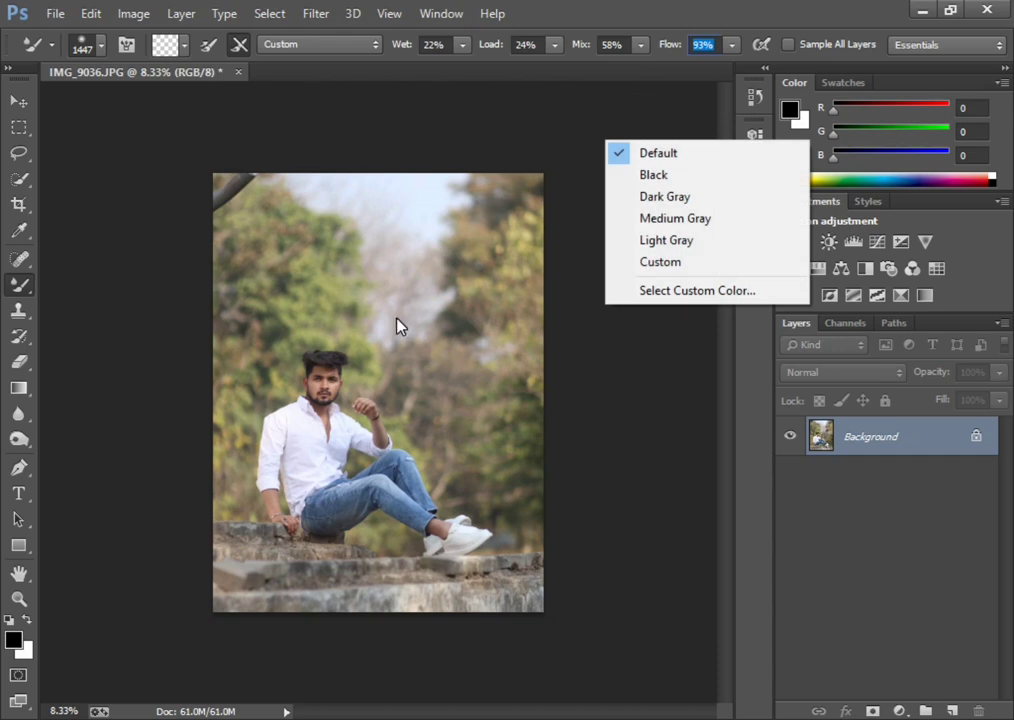
click(395, 320)
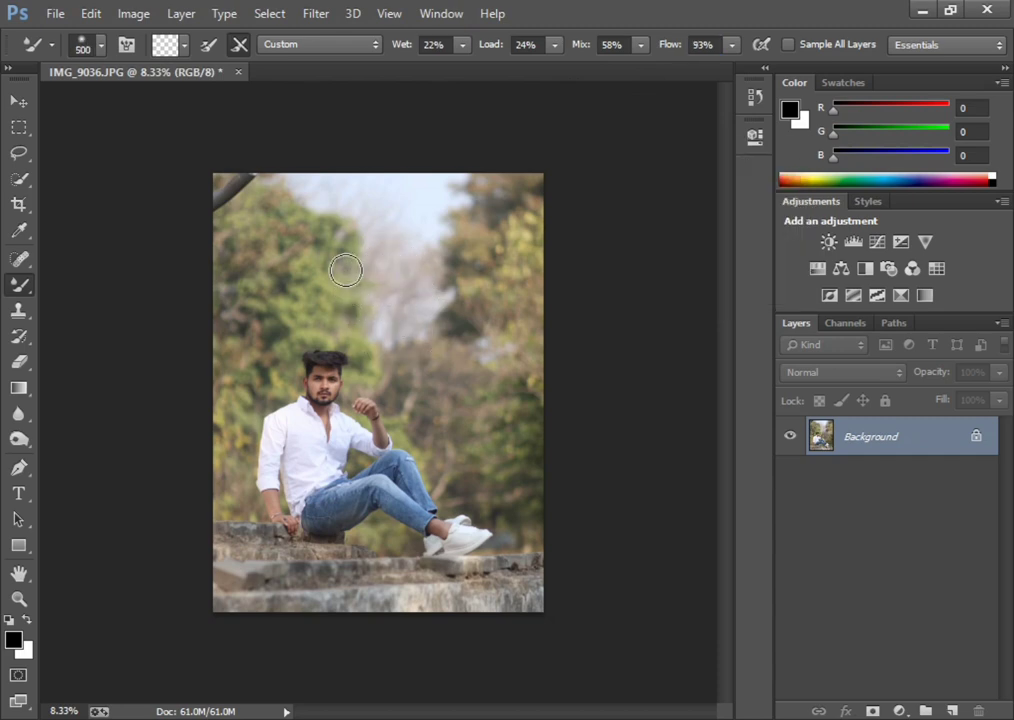
- Zoom in closely on the lips and chin and shrink the brush from 500 to 30
key(ctrl+plus)
key(ctrl+plus)
key(ctrl+plus)
key(ctrl+plus)
key(ctrl+plus)
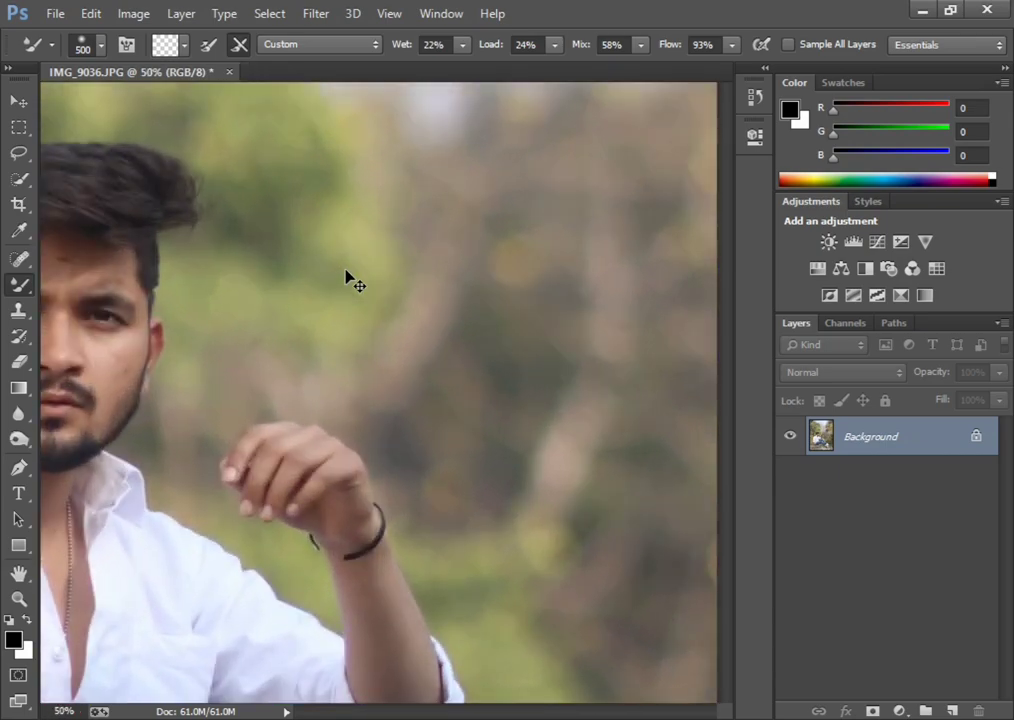
key(ctrl+plus)
mouse_move(510, 711)
mouse_down()
mouse_move(458, 710)
mouse_move(485, 710)
mouse_up()
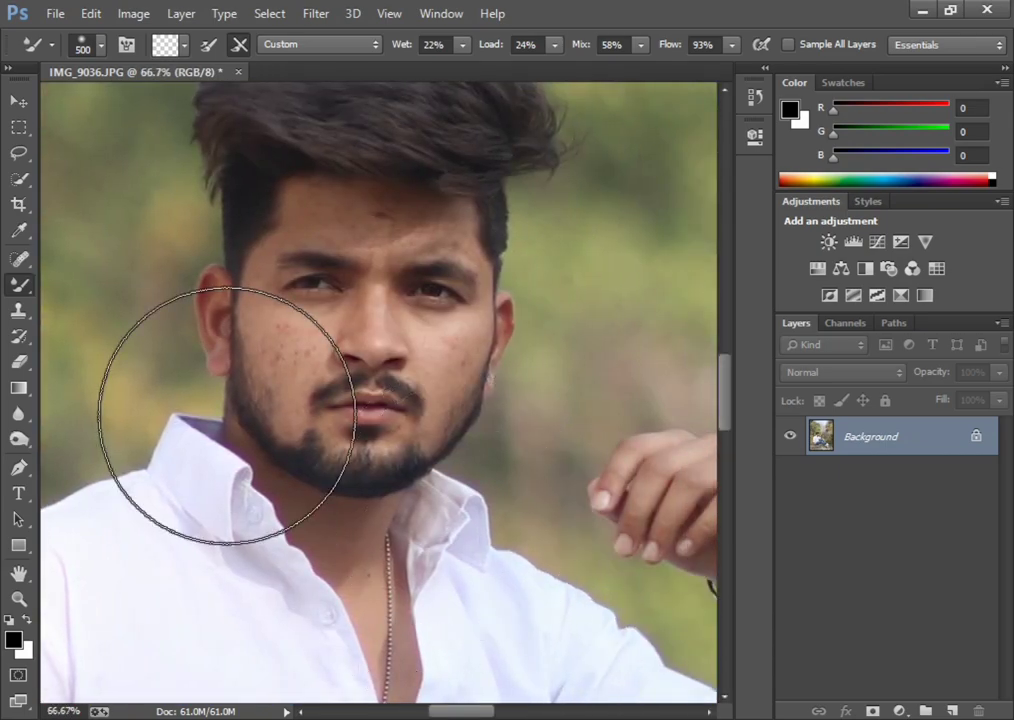
key(ctrl+plus)
key(ctrl+plus)
key(ctrl+plus)
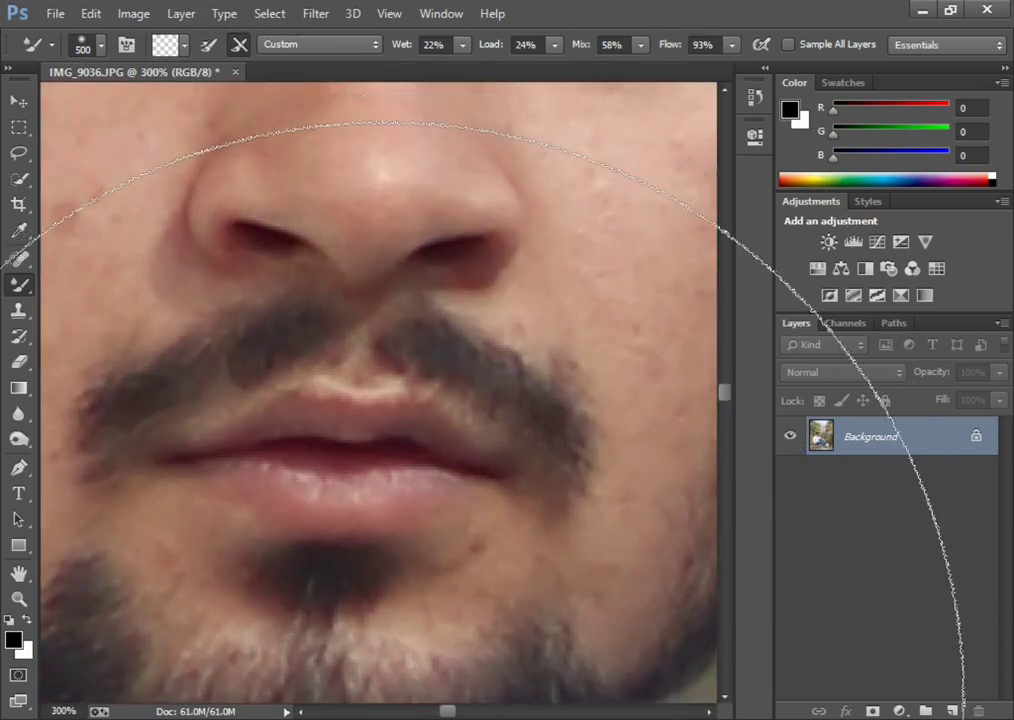
key(bracketleft)
key(bracketleft)
key(bracketleft)
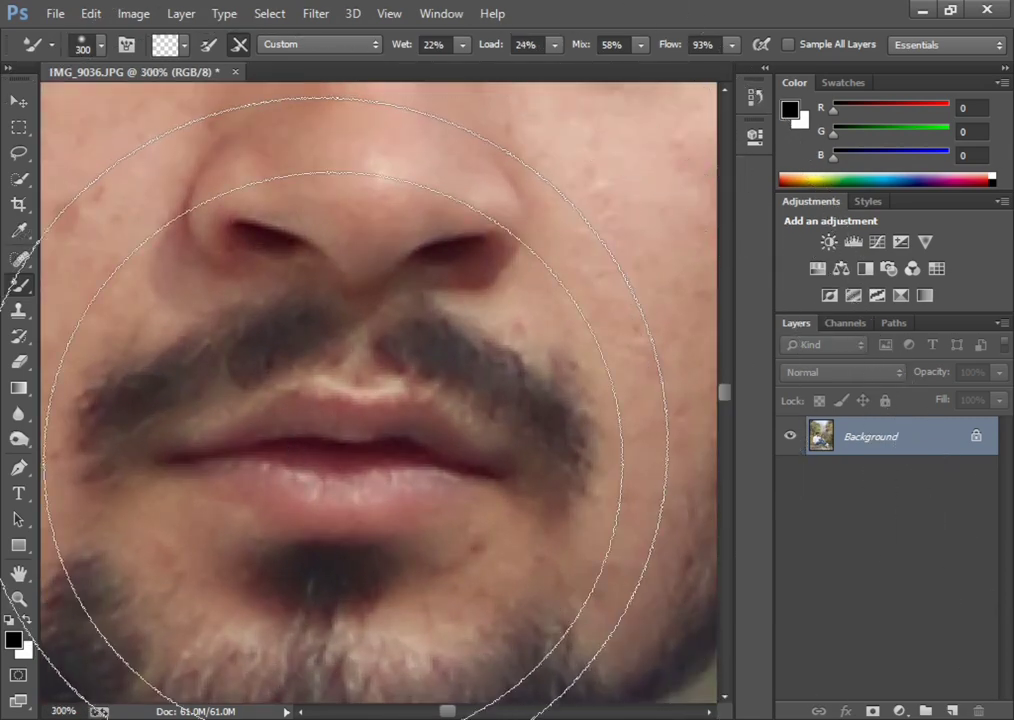
scroll(419, 640, down, 3)
key(bracketleft)
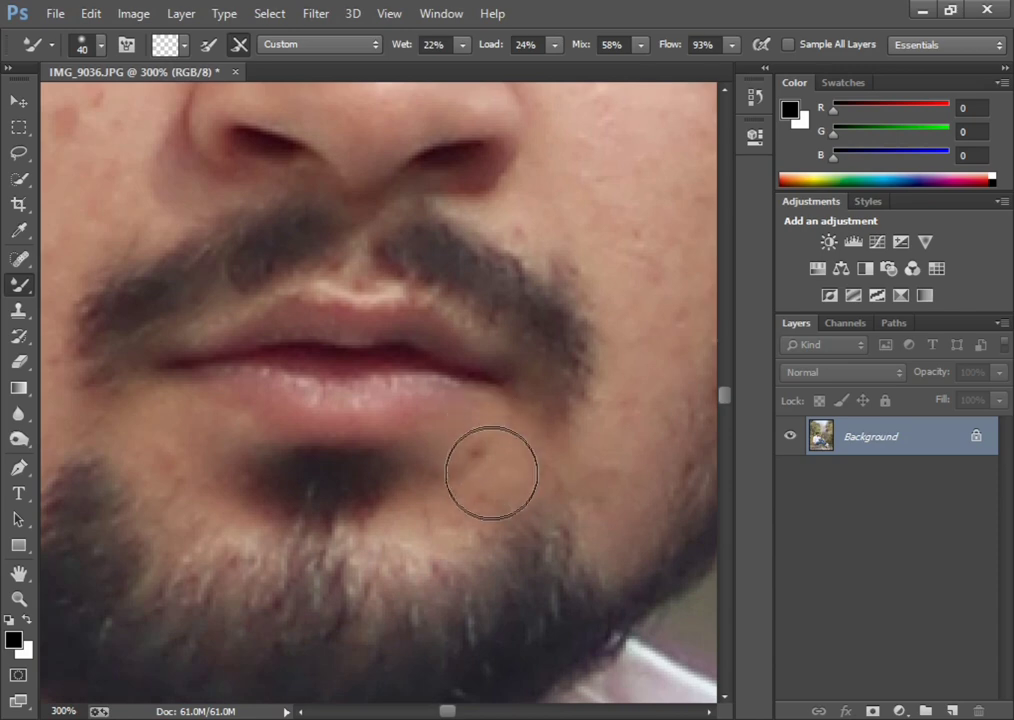
key(bracketleft)
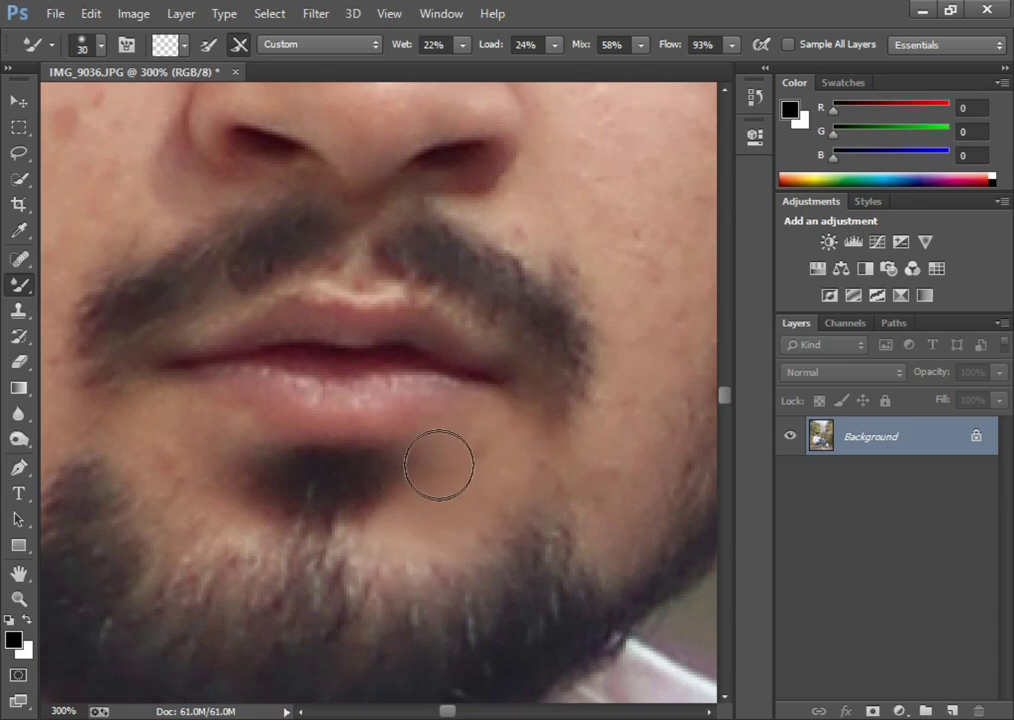
- Blend the skin along the chin and beard edge and beside the dark chin spot
mouse_move(483, 434)
mouse_down()
mouse_move(445, 538)
mouse_move(375, 561)
mouse_move(456, 538)
mouse_move(385, 567)
mouse_move(382, 521)
mouse_move(450, 466)
mouse_move(400, 493)
mouse_up()
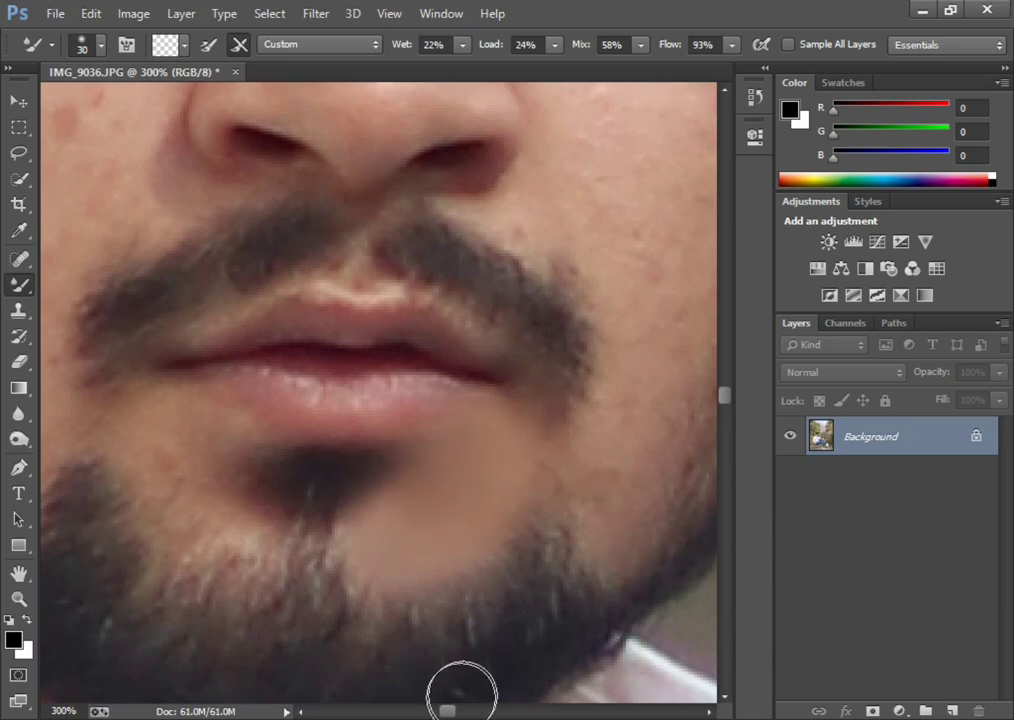
drag(447, 712, 440, 712)
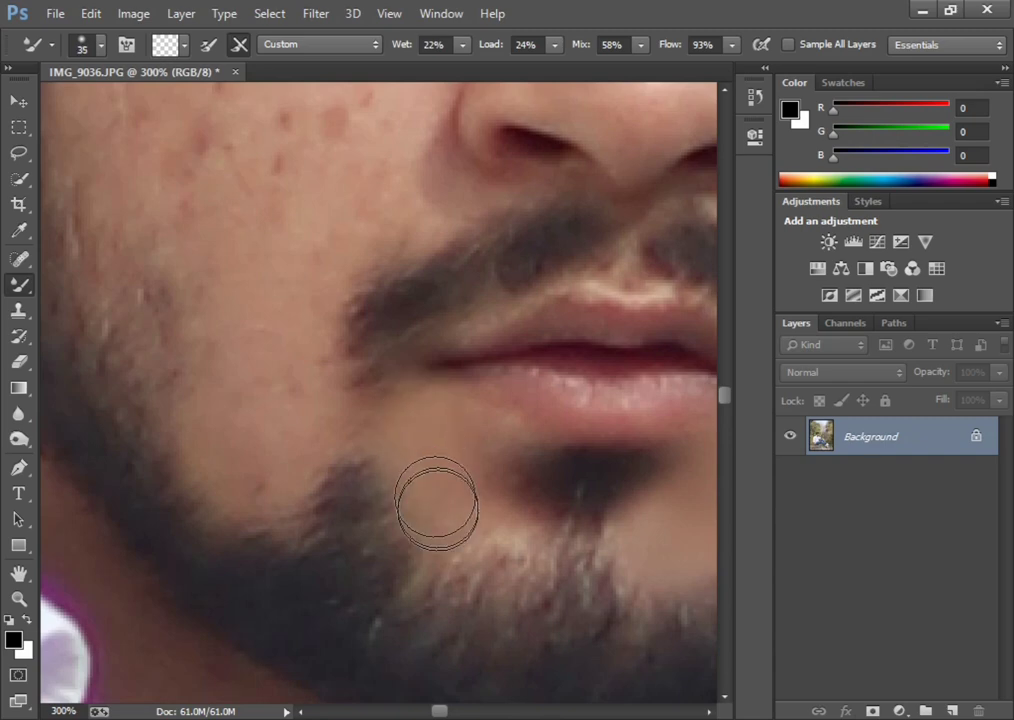
mouse_move(473, 527)
mouse_down()
mouse_move(480, 443)
mouse_move(535, 515)
mouse_move(457, 536)
mouse_move(396, 497)
mouse_move(418, 430)
mouse_move(505, 464)
mouse_move(482, 482)
mouse_move(487, 491)
mouse_move(513, 456)
mouse_up()
key(bracketleft)
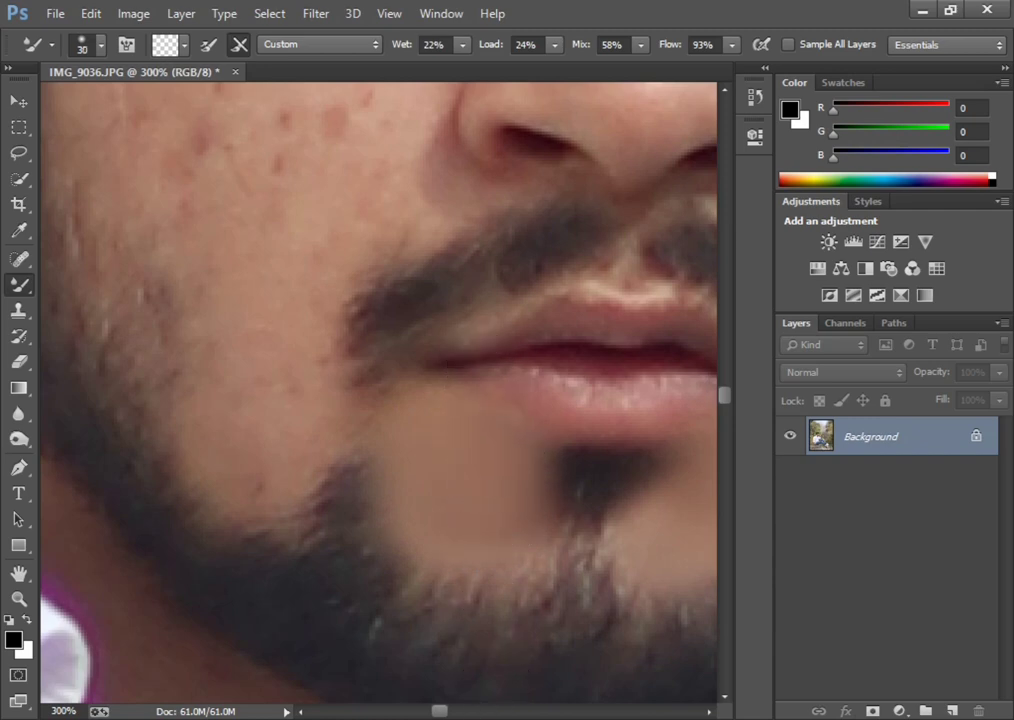
scroll(380, 390, right, 5)
- Refine the lip and chin smoothing with brush sizes between 15 and 45
key(bracketleft)
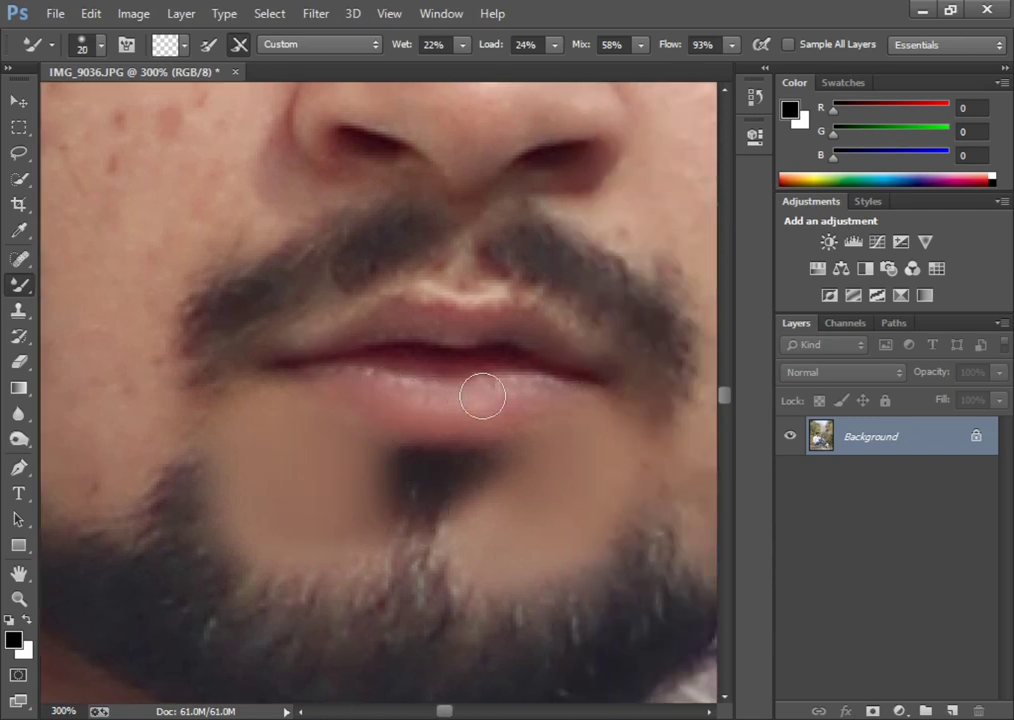
key(bracketleft)
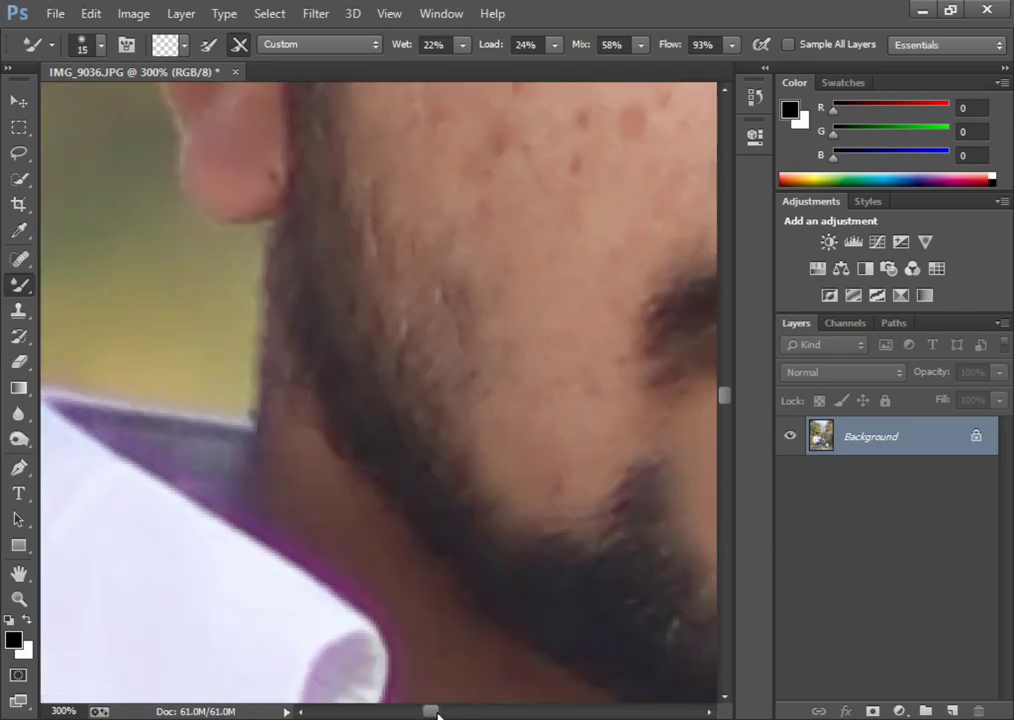
drag(449, 714, 443, 712)
key(bracketright)
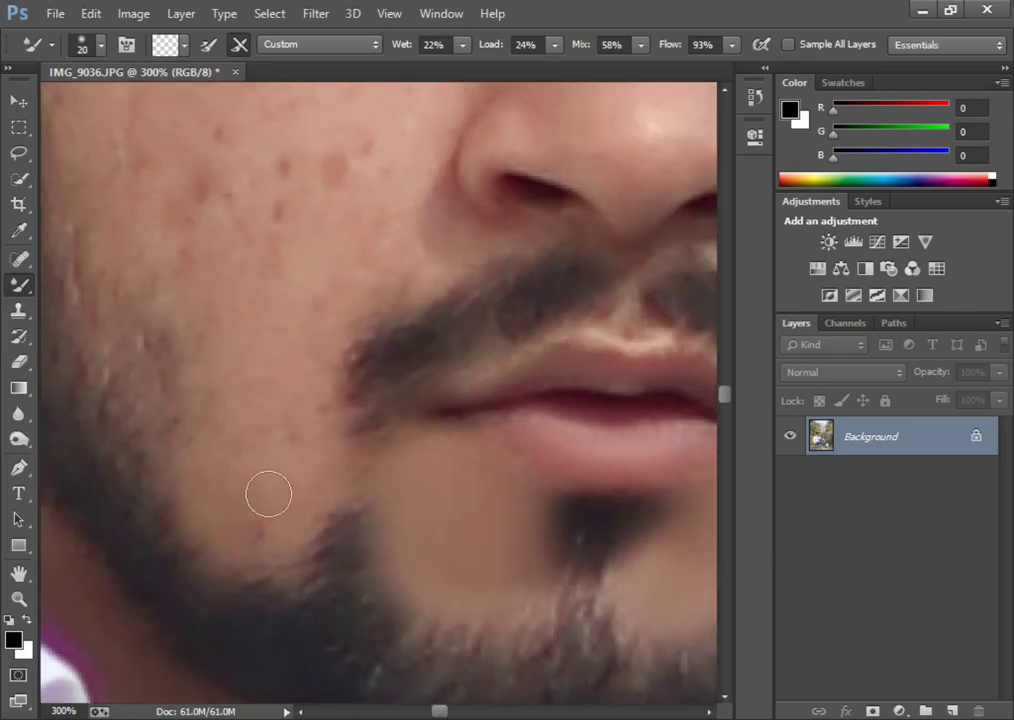
key(bracketright)
key(bracketright)
key(bracketright)
key(bracketright)
key(bracketright)
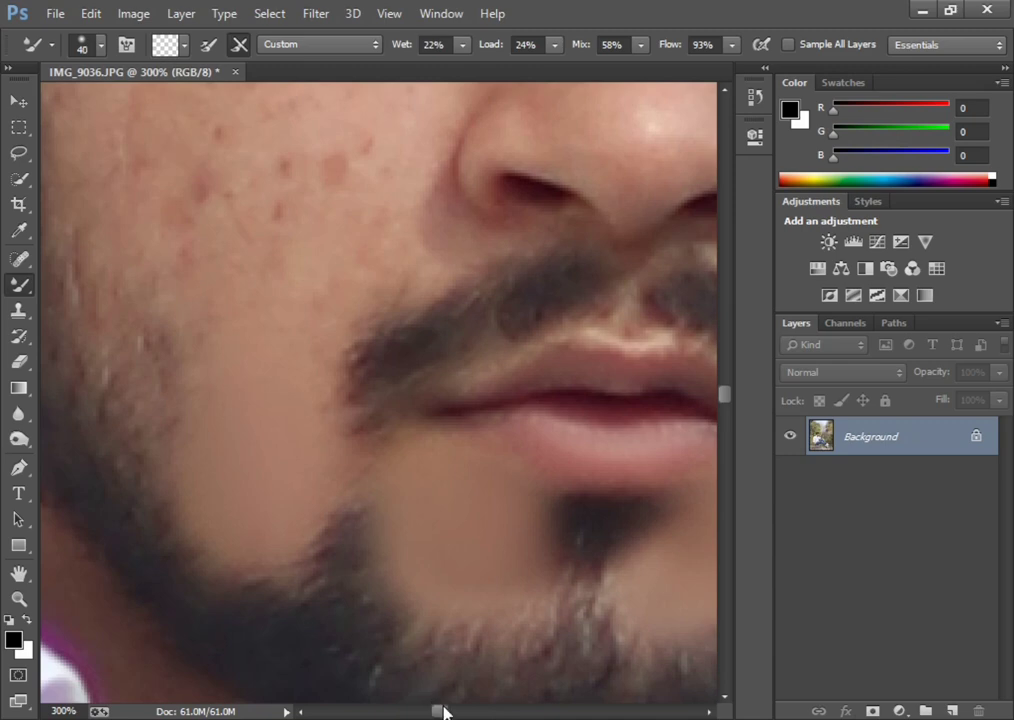
key(bracketleft)
key(bracketleft)
scroll(441, 713, left, 5)
scroll(437, 518, up, 5)
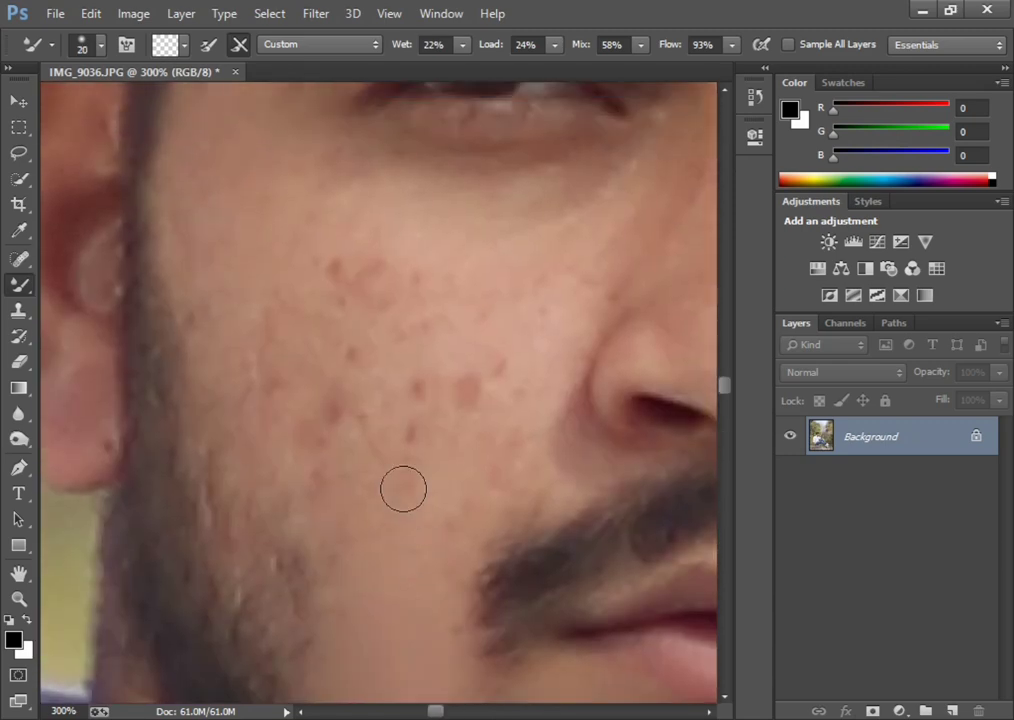
- Smooth away the red blemishes on the cheek with a 45 px brush
scroll(403, 489, up, 2)
key(bracketright)
key(bracketright)
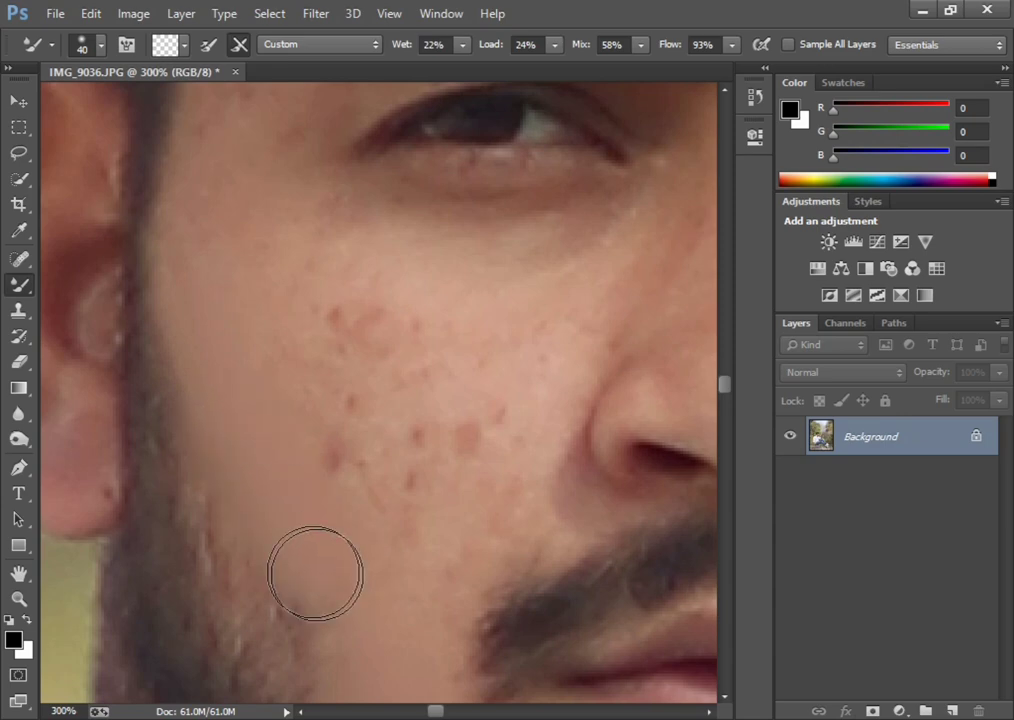
scroll(188, 310, down, 5)
key(bracketleft)
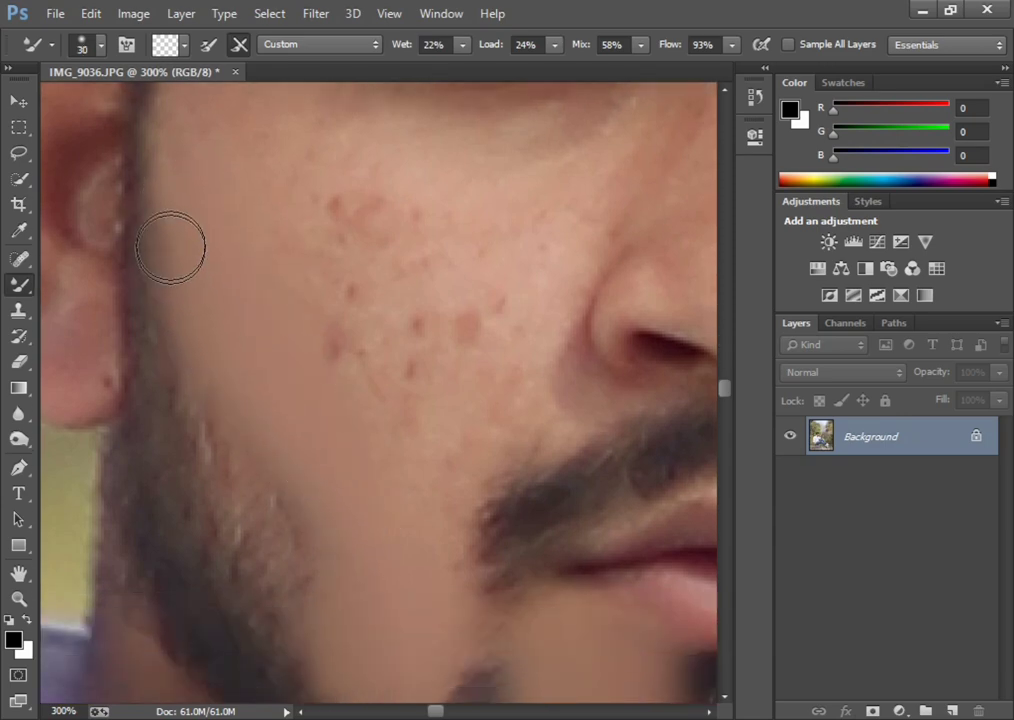
scroll(455, 446, up, 3)
key(bracketright)
key(bracketright)
key(bracketright)
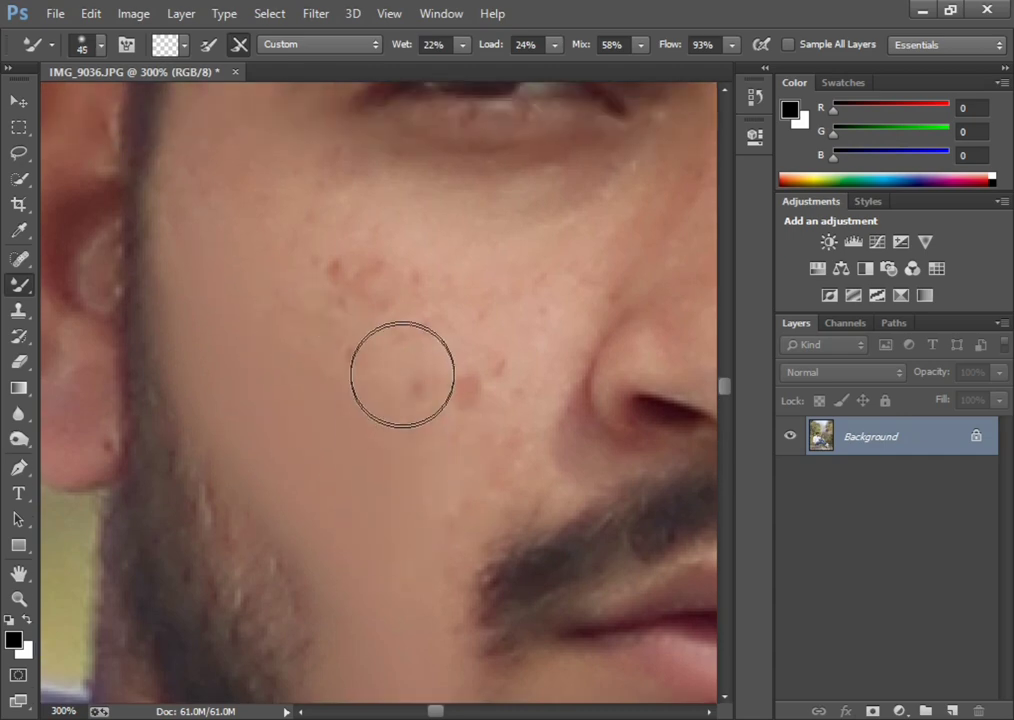
drag(402, 374, 465, 390)
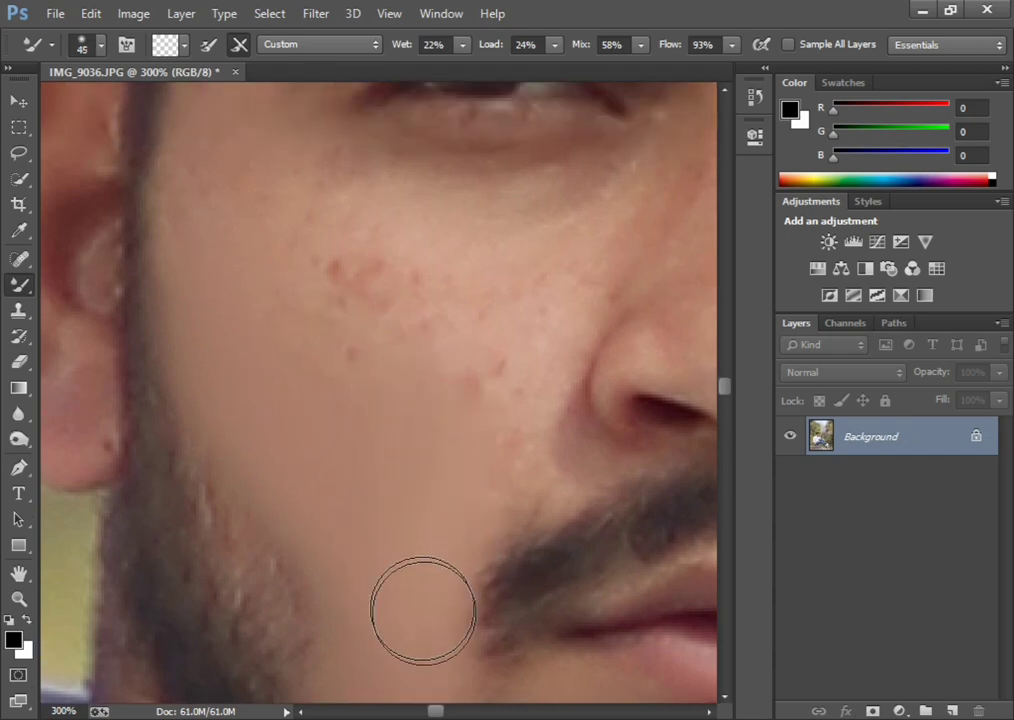
- Blend away the remaining cheek blemishes at 40 px, then zoom out to 200%
key(bracketleft)
key(bracketleft)
key(bracketleft)
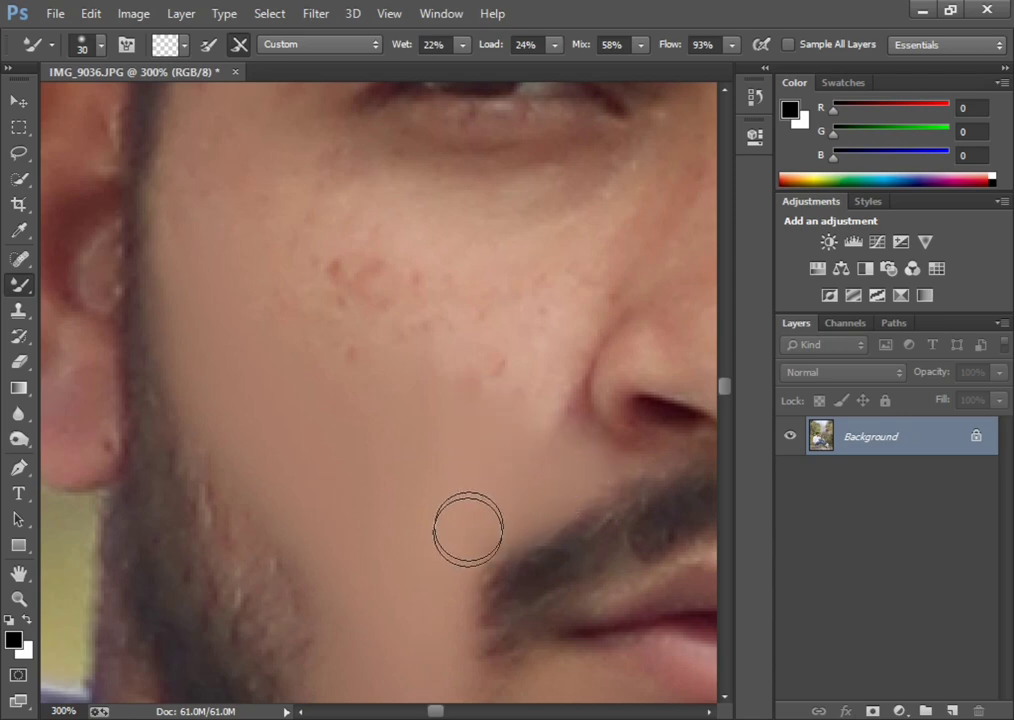
scroll(513, 425, up, 3)
key(bracketright)
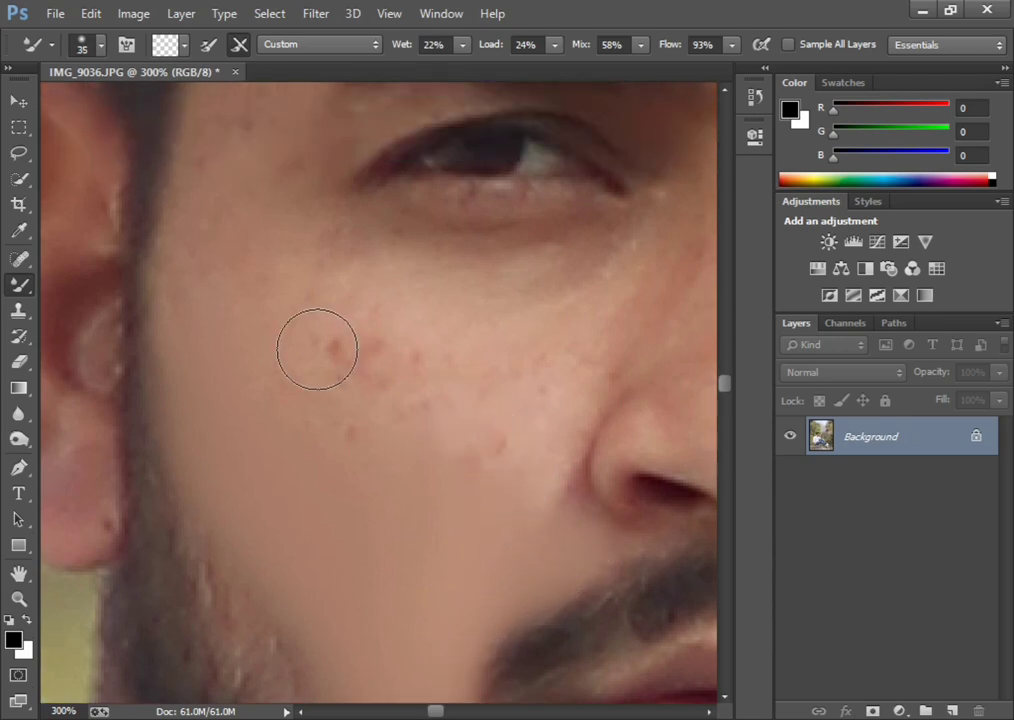
key(bracketright)
mouse_move(317, 349)
mouse_down()
mouse_move(350, 420)
mouse_move(256, 369)
mouse_move(340, 351)
mouse_move(342, 330)
mouse_move(507, 462)
mouse_move(482, 462)
mouse_move(529, 477)
mouse_move(507, 482)
mouse_move(493, 448)
mouse_move(548, 475)
mouse_move(533, 524)
mouse_up()
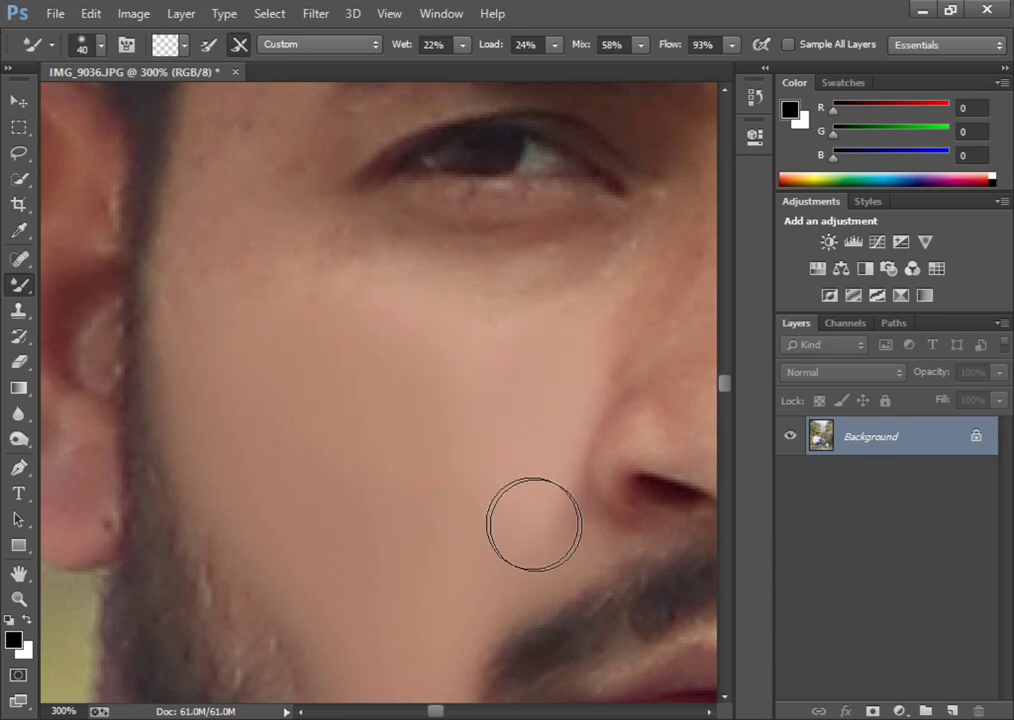
key(bracketleft)
scroll(500, 470, up, 3)
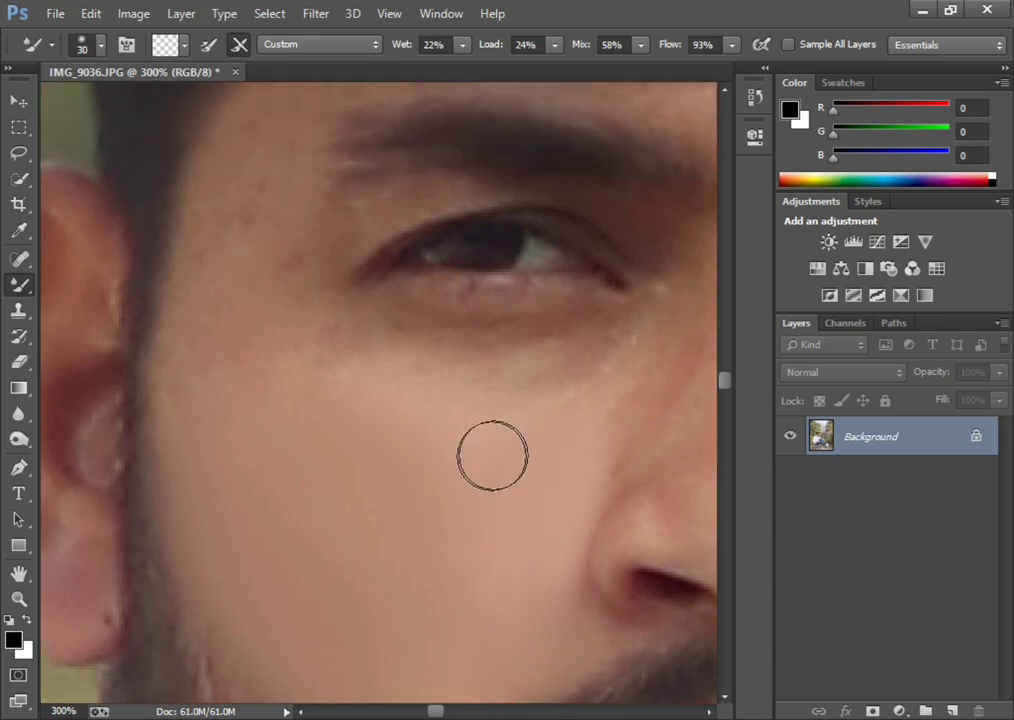
key(ctrl+minus)
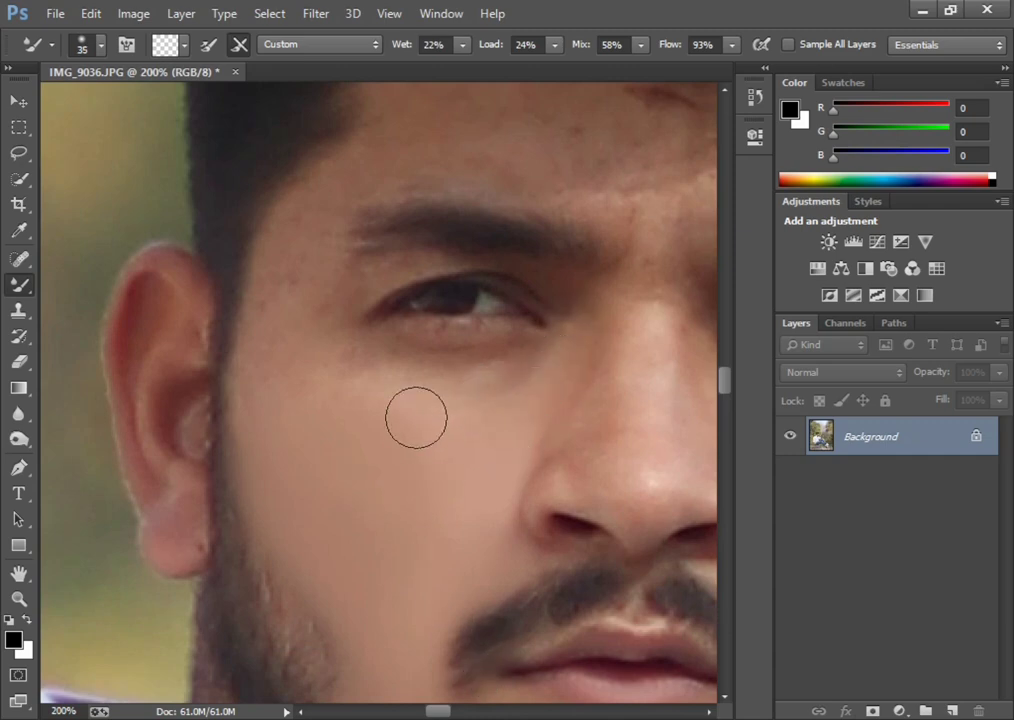
- Blend the skin by the ear and the neck between beard and collar, using a 35–40 px brush
key(bracketright)
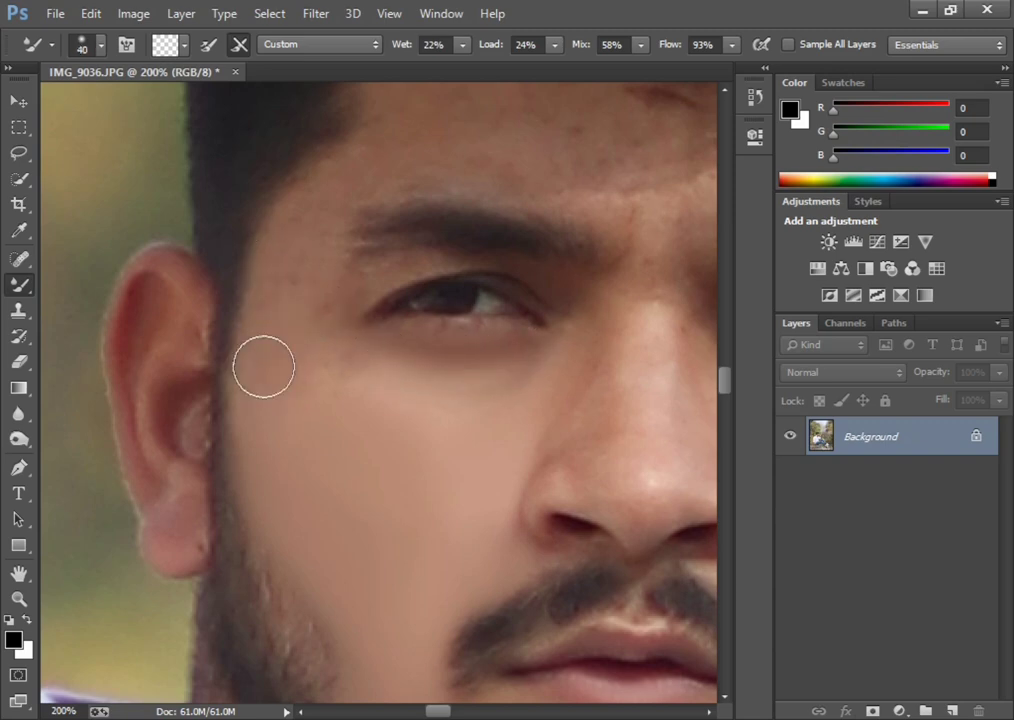
key(bracketleft)
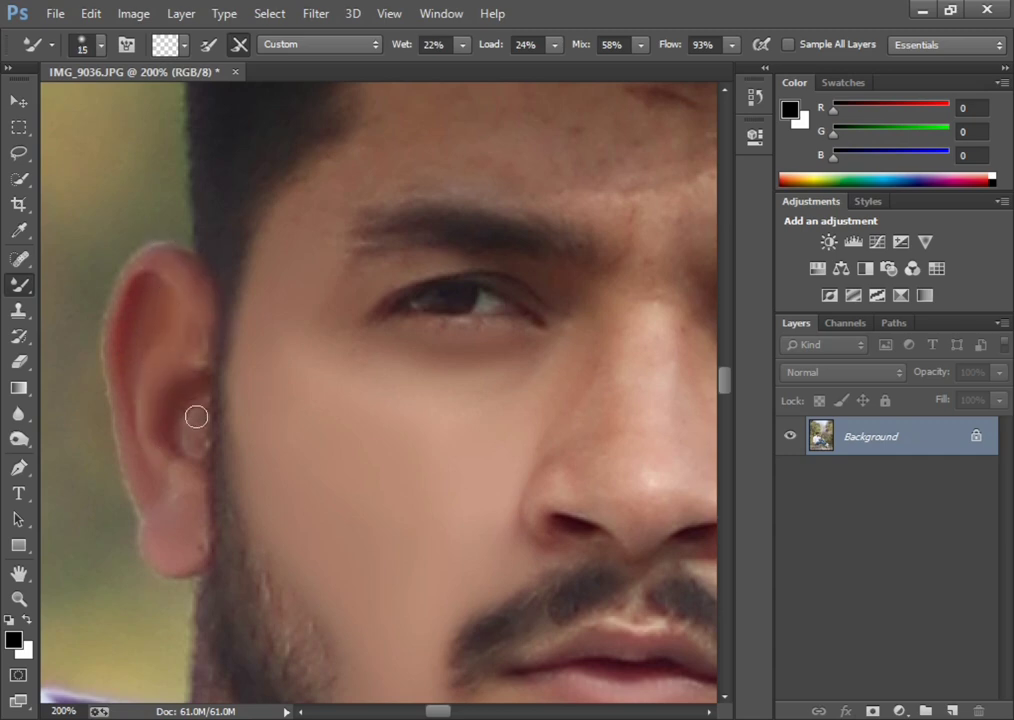
scroll(196, 552, down, 3)
scroll(205, 520, down, 2)
key(])
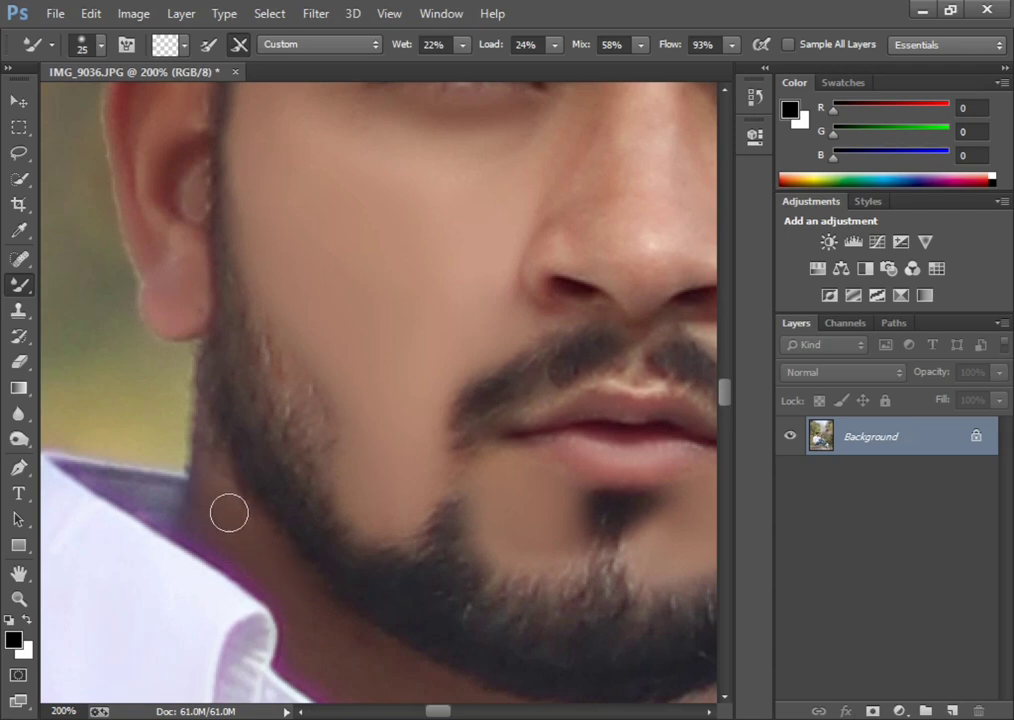
scroll(210, 457, down, 2)
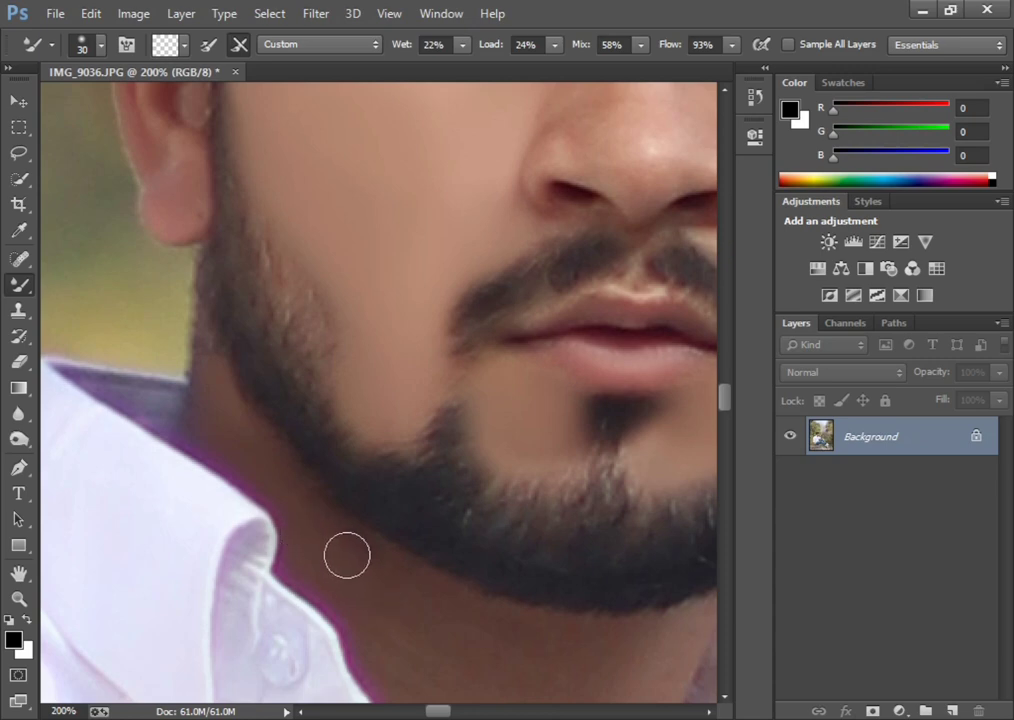
- Paint over the dark mole on the neck with a slightly larger brush
scroll(474, 660, down, 2)
scroll(482, 594, down, 1)
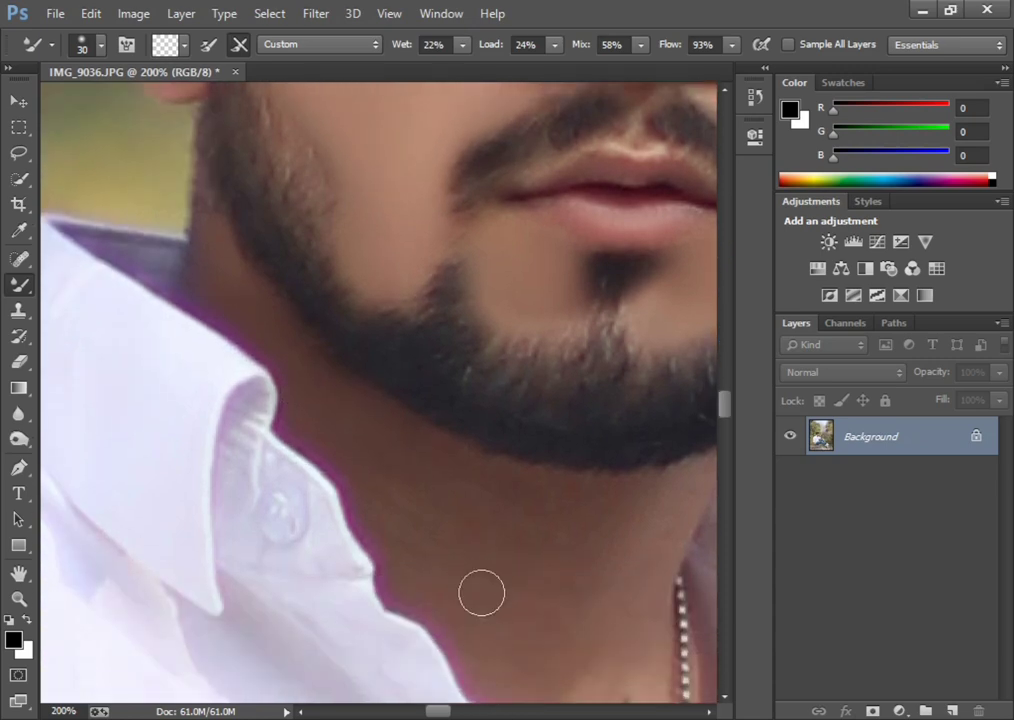
scroll(520, 555, down, 3)
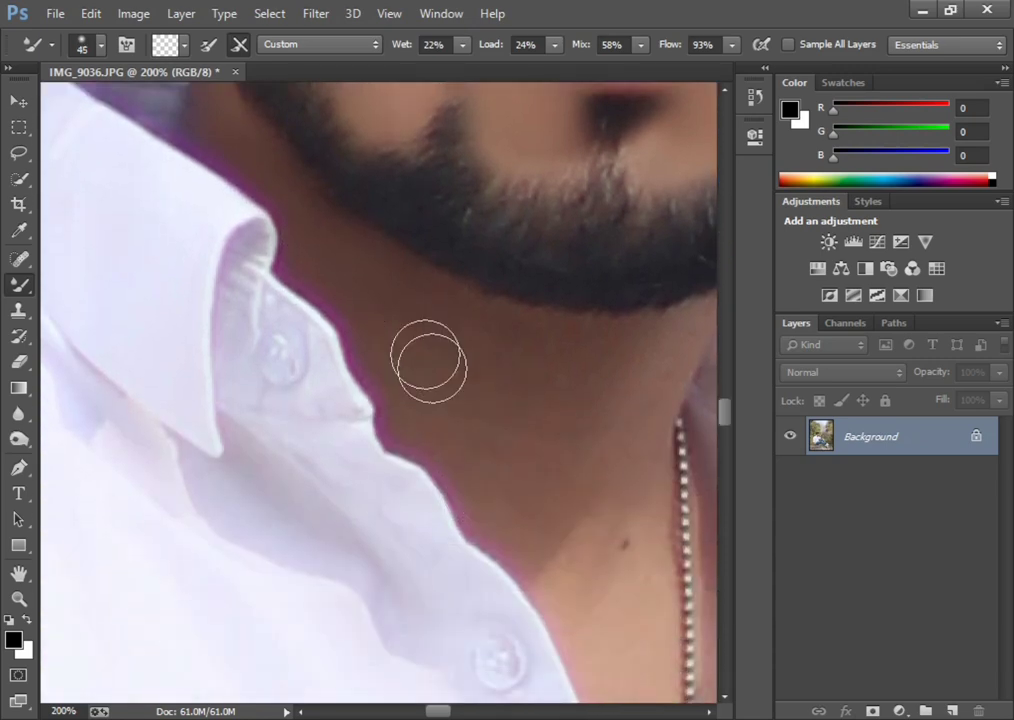
key(bracketright)
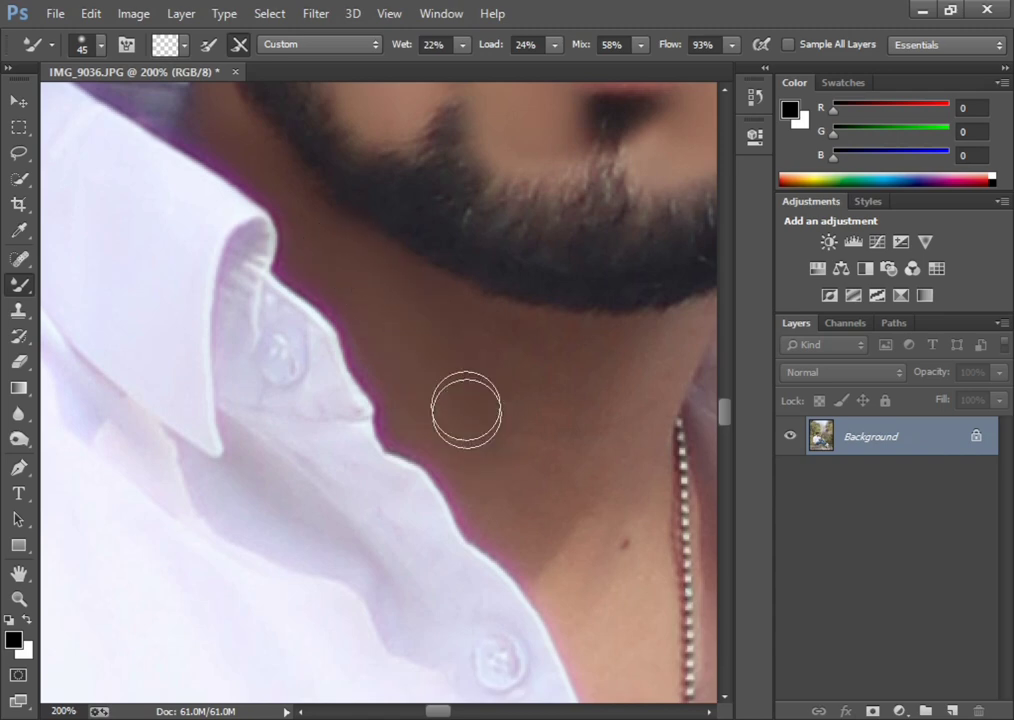
scroll(481, 372, down, 1)
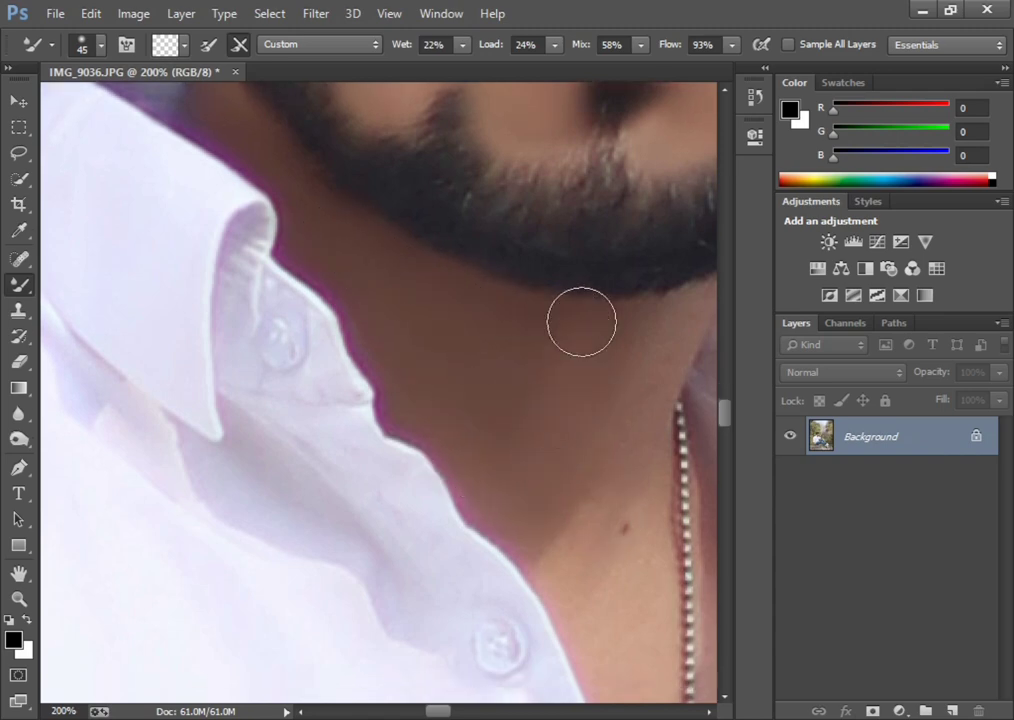
drag(427, 714, 443, 714)
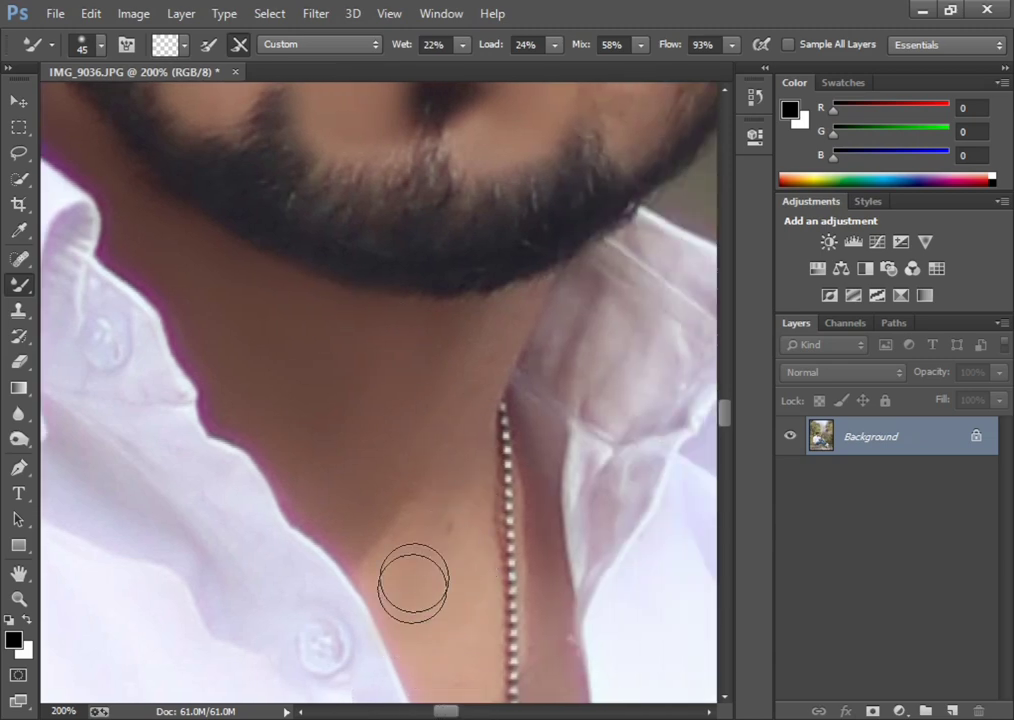
drag(412, 579, 449, 504)
key(bracketleft)
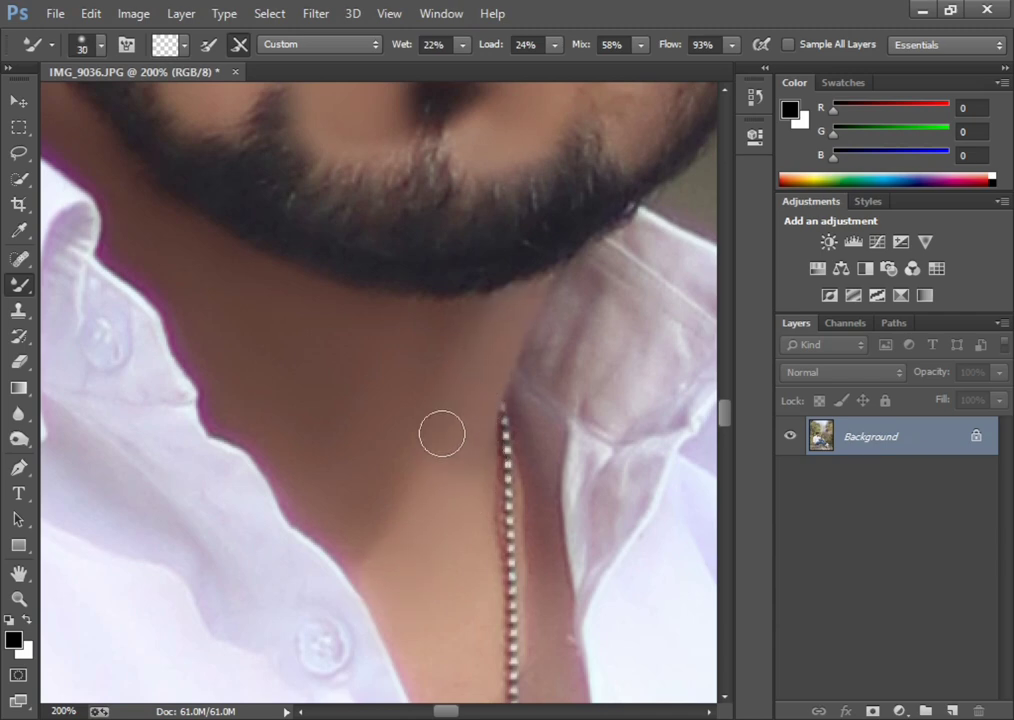
- Smooth the chest skin along the necklace inside the open shirt collar
scroll(443, 430, down, 3)
scroll(455, 481, down, 3)
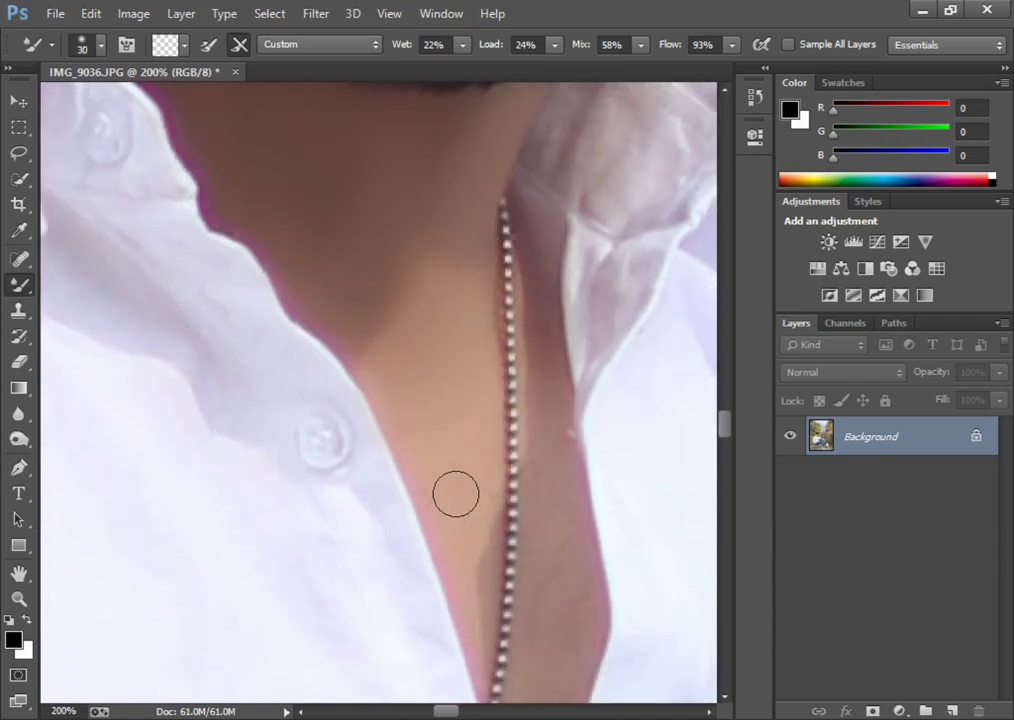
scroll(540, 448, down, 3)
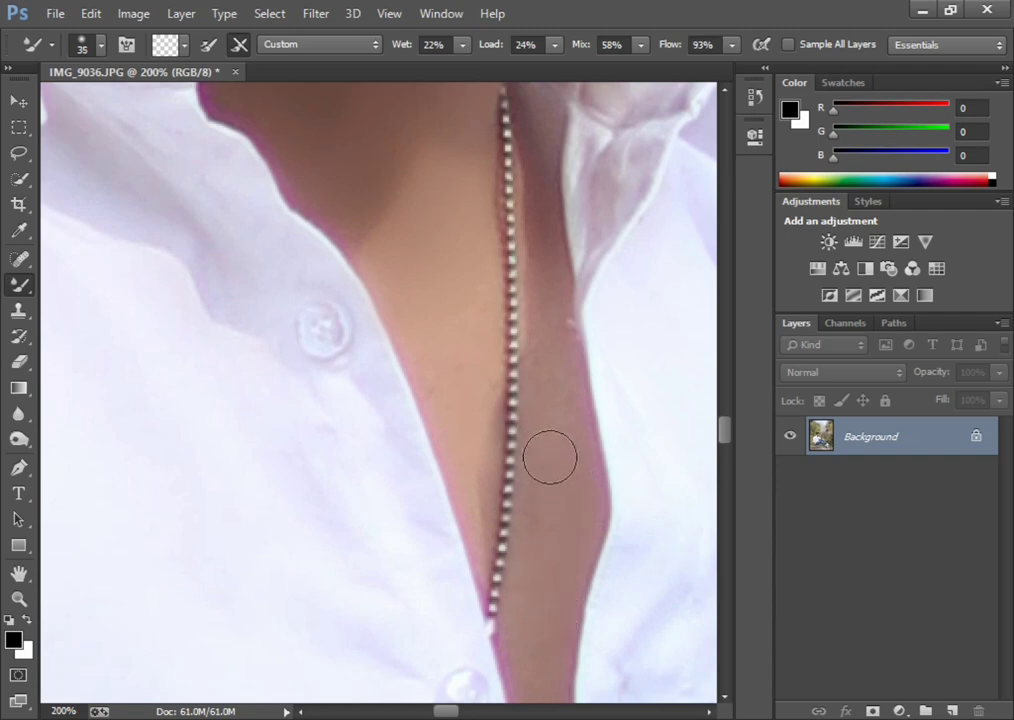
key(bracketright)
scroll(542, 568, up, 3)
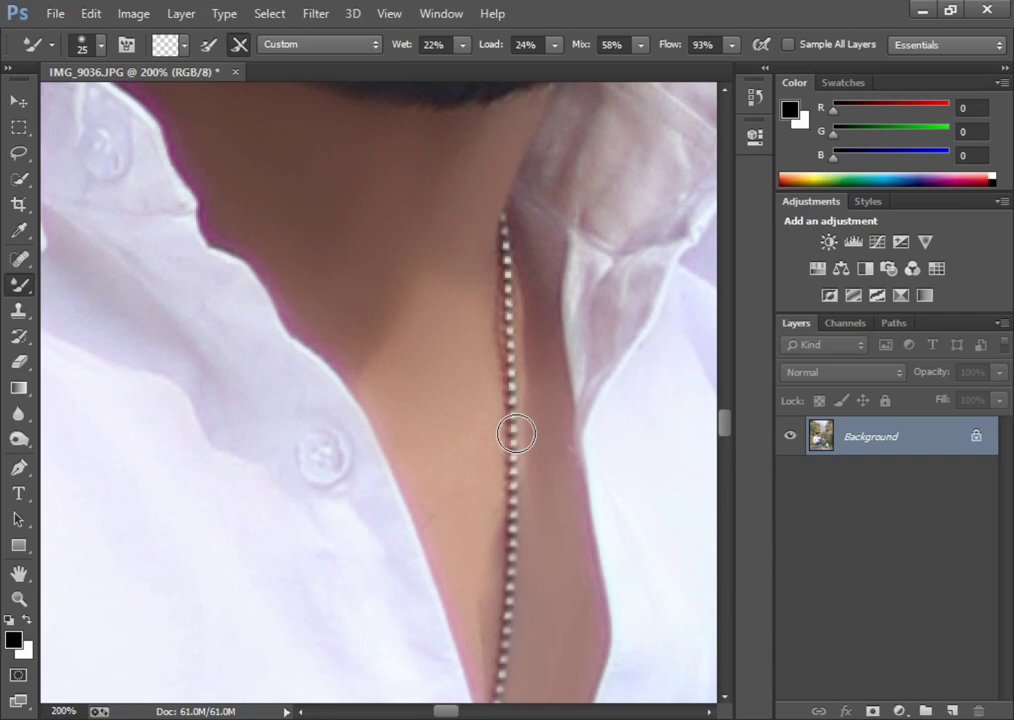
scroll(587, 430, down, 1)
scroll(607, 480, down, 2)
scroll(575, 573, down, 1)
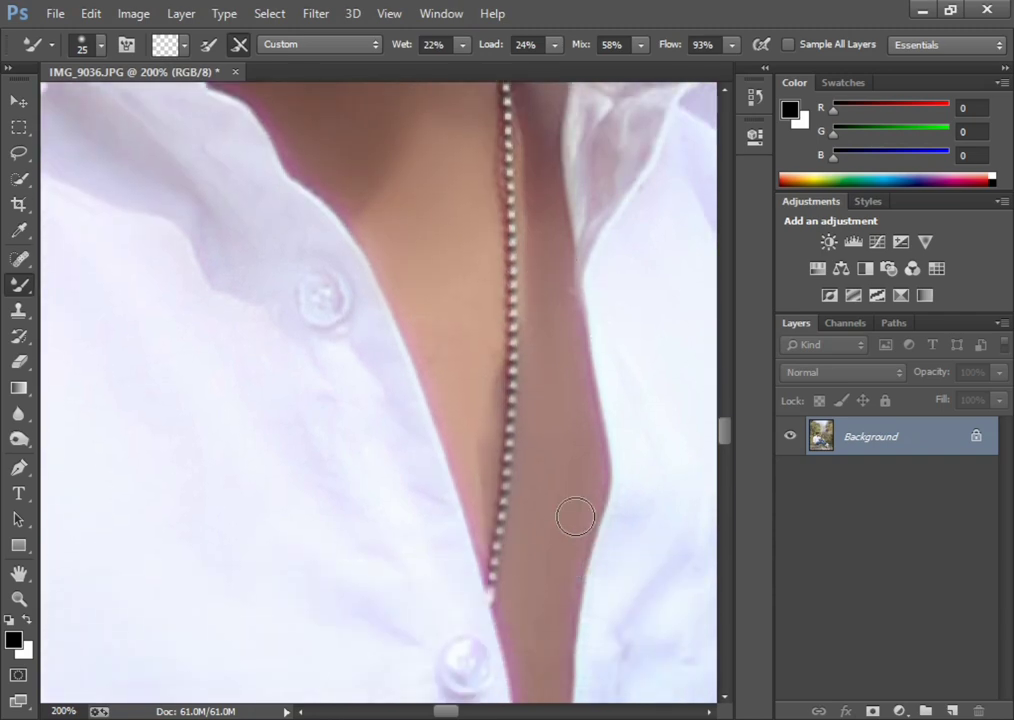
scroll(540, 500, up, 1)
scroll(548, 414, up, 4)
scroll(550, 417, up, 5)
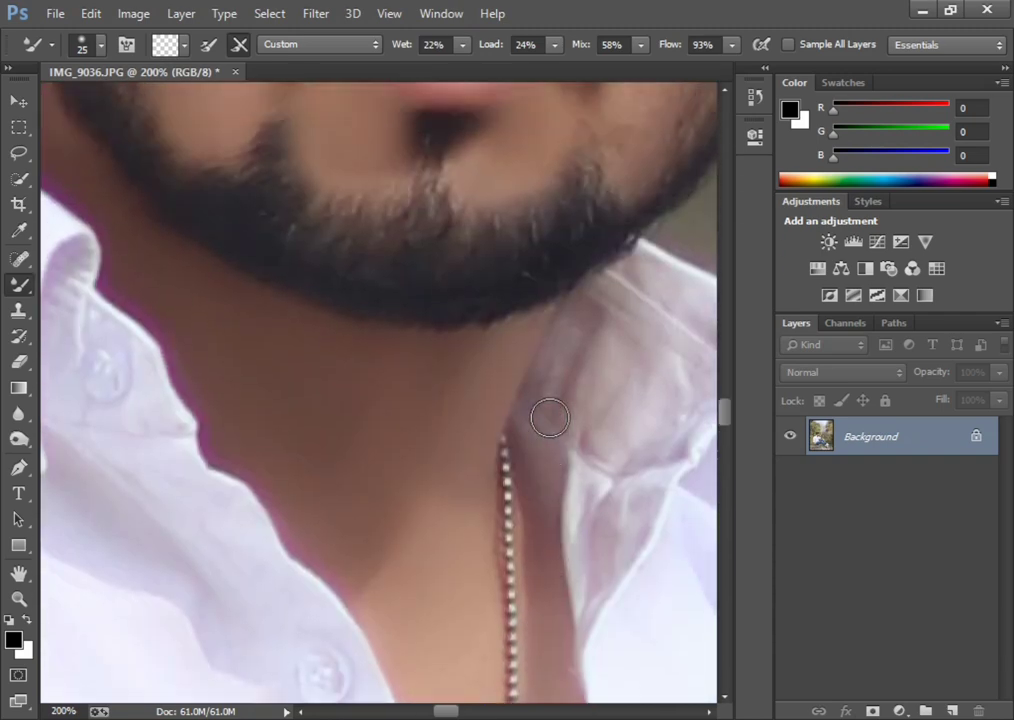
scroll(551, 418, up, 5)
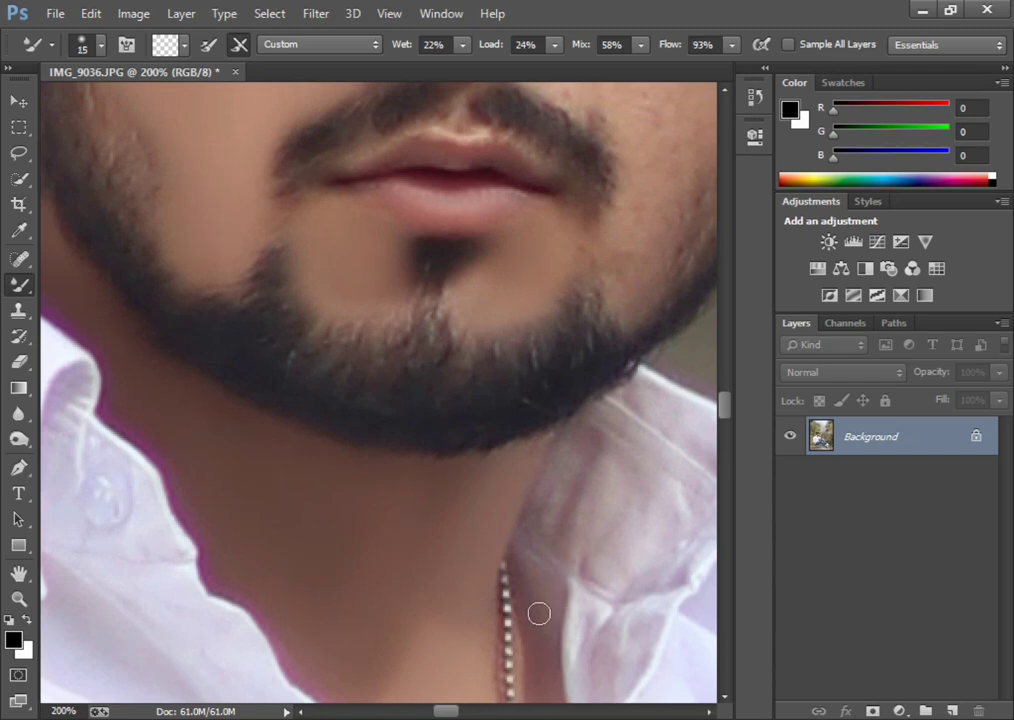
scroll(539, 613, up, 4)
scroll(539, 610, up, 5)
scroll(539, 607, up, 4)
- Smooth the forehead skin with an enlarged brush
scroll(539, 605, up, 4)
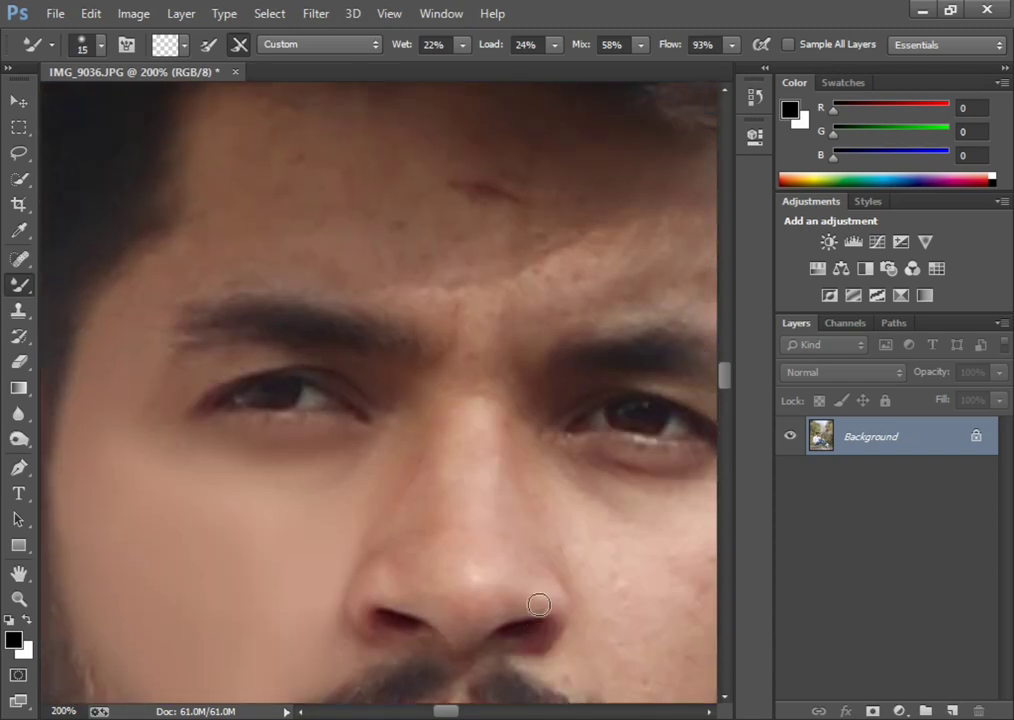
scroll(539, 605, up, 2)
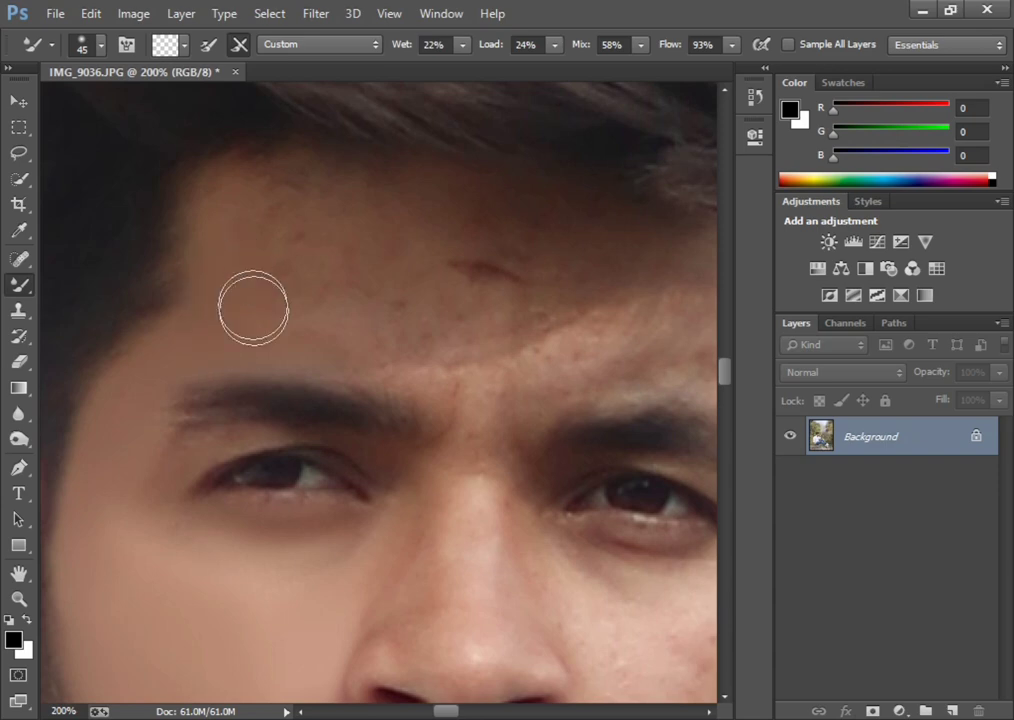
key(bracketright)
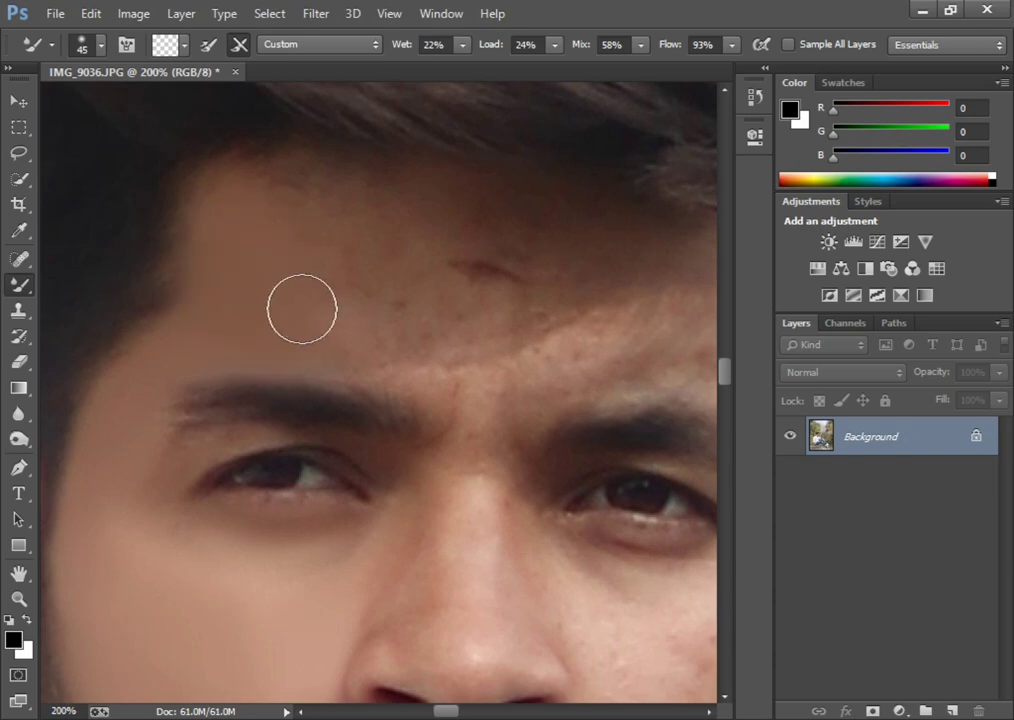
mouse_move(305, 286)
mouse_down()
mouse_move(330, 260)
mouse_move(324, 317)
mouse_move(387, 350)
mouse_move(335, 233)
mouse_move(265, 224)
mouse_move(330, 215)
mouse_move(317, 238)
mouse_up()
- Smooth and lighten the nose bridge with a smaller brush
key(bracketleft)
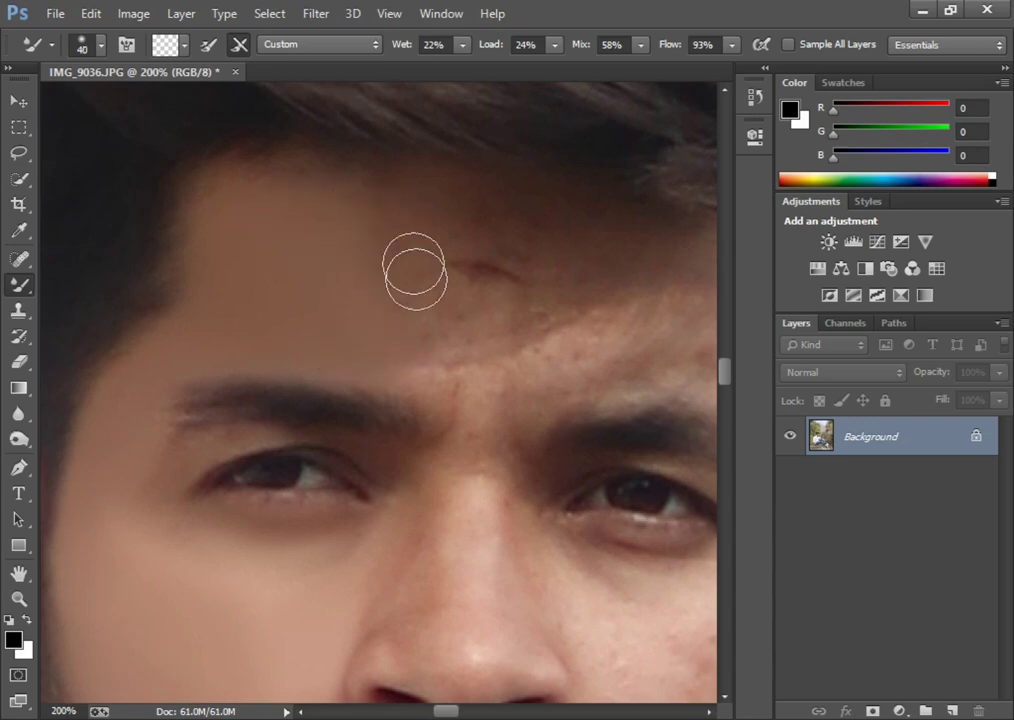
scroll(524, 583, down, 2)
scroll(529, 576, down, 3)
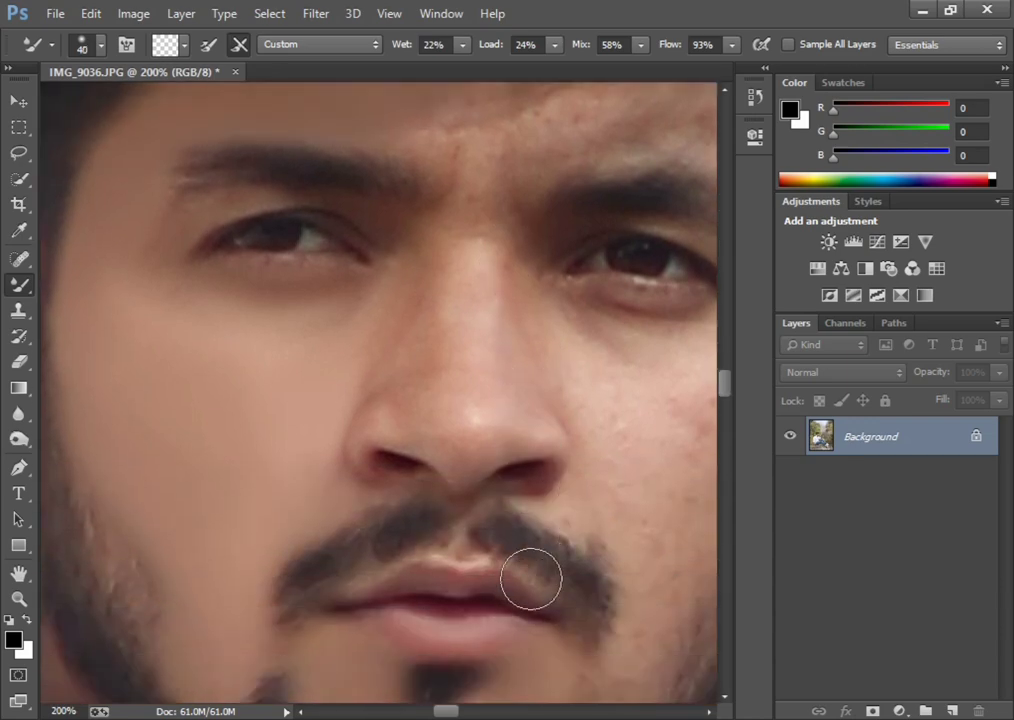
key(bracketleft)
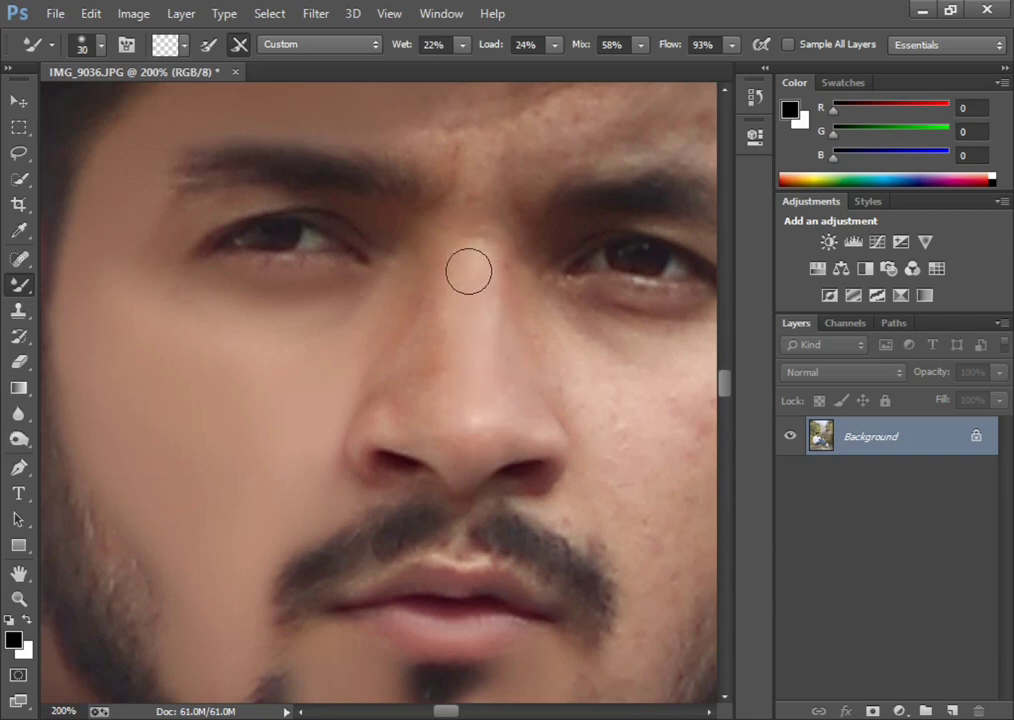
drag(478, 270, 452, 397)
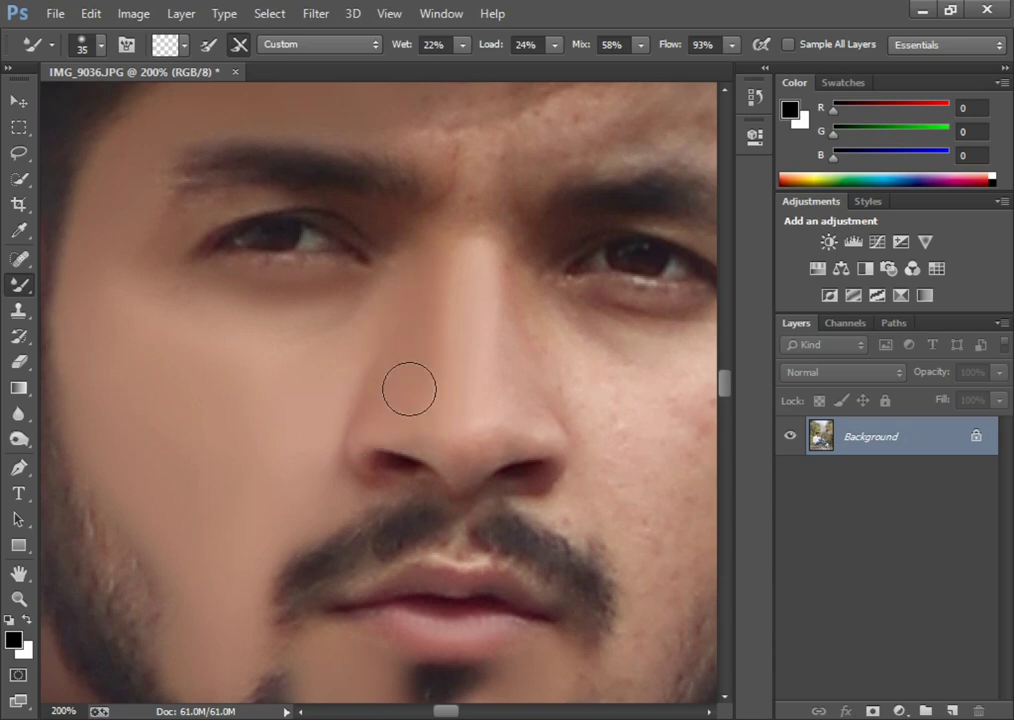
drag(470, 712, 480, 712)
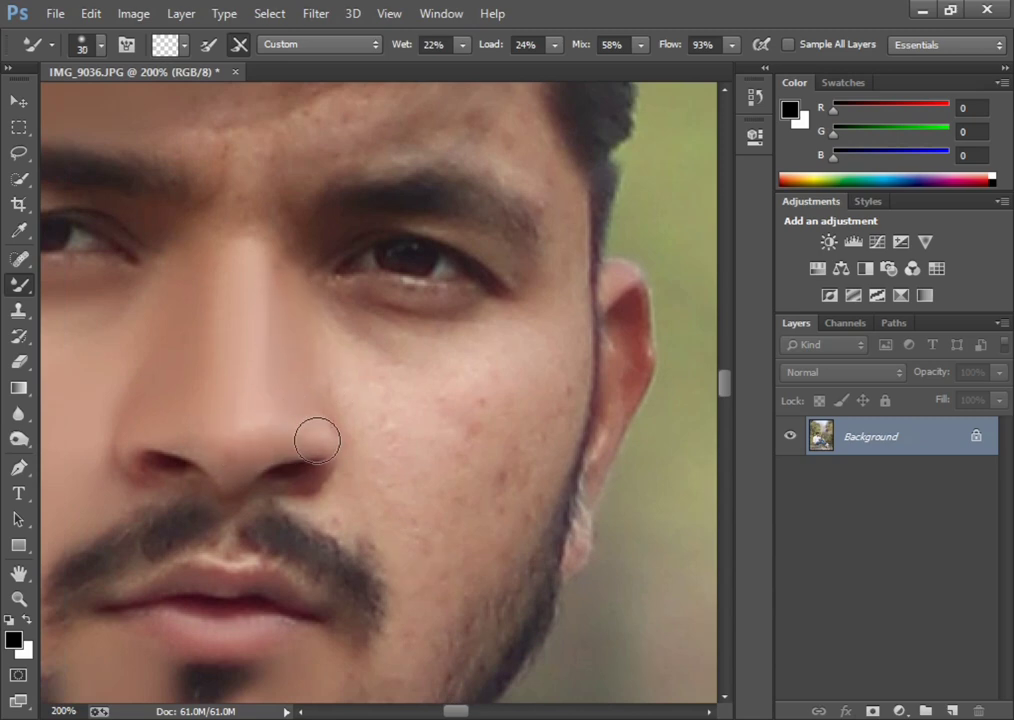
- Smooth the skin below the moustache with an enlarged brush
key(bracketleft)
scroll(298, 443, up, 1)
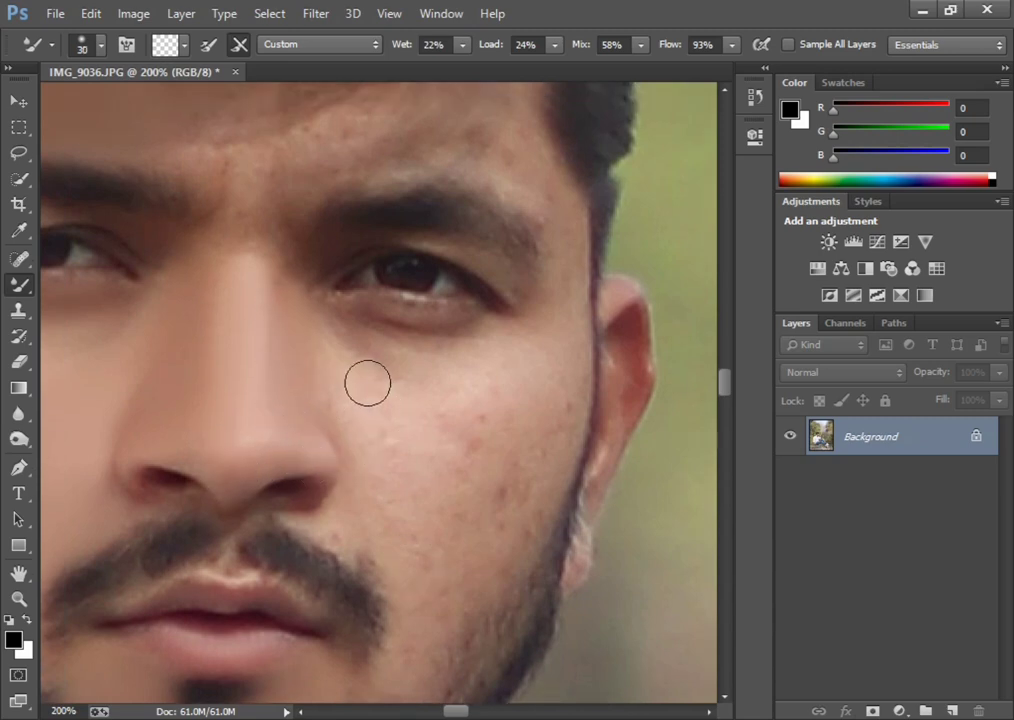
key(bracketright)
key(bracketright)
key(bracketright)
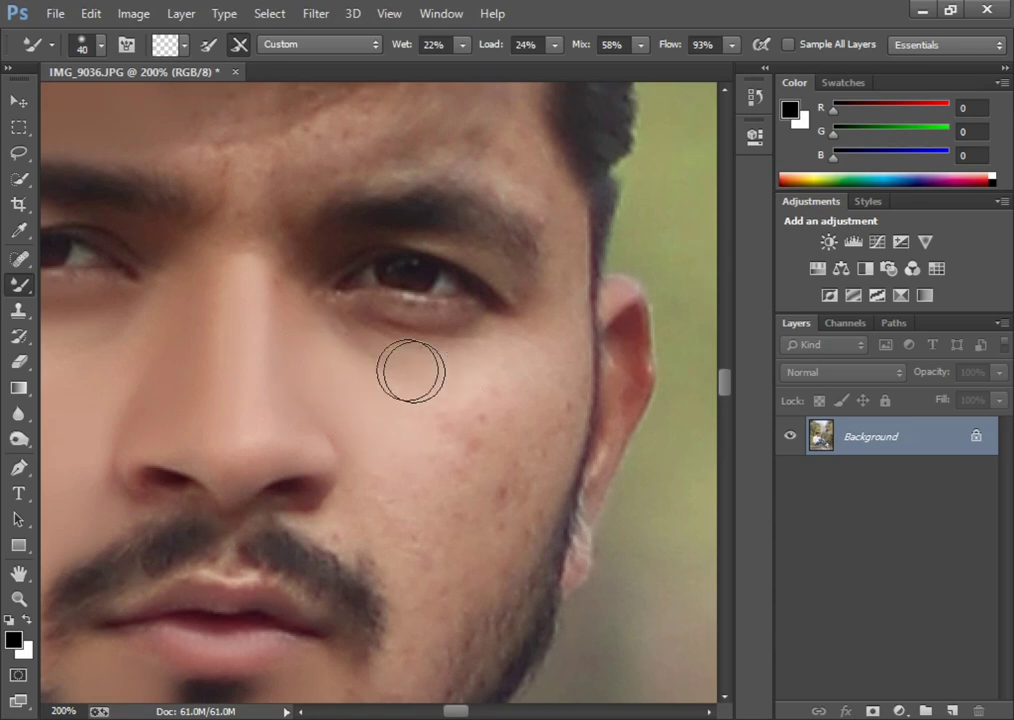
key(bracketright)
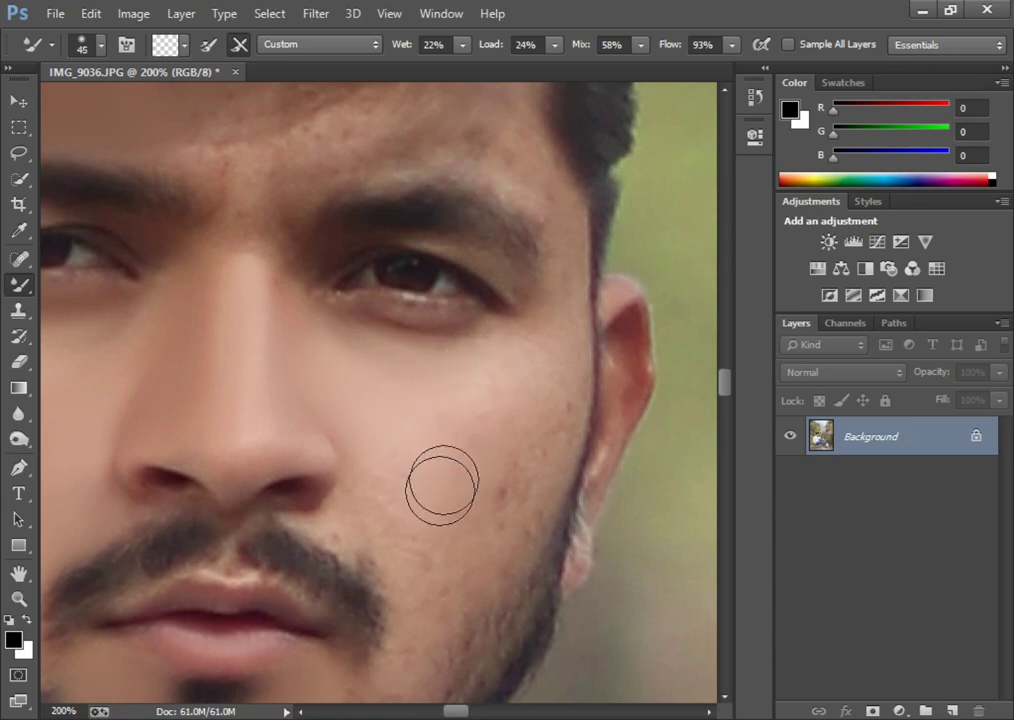
drag(387, 525, 347, 532)
- Smooth the cheek from the nose down to the jaw, including its small dark spots
key(bracketleft)
key(bracketleft)
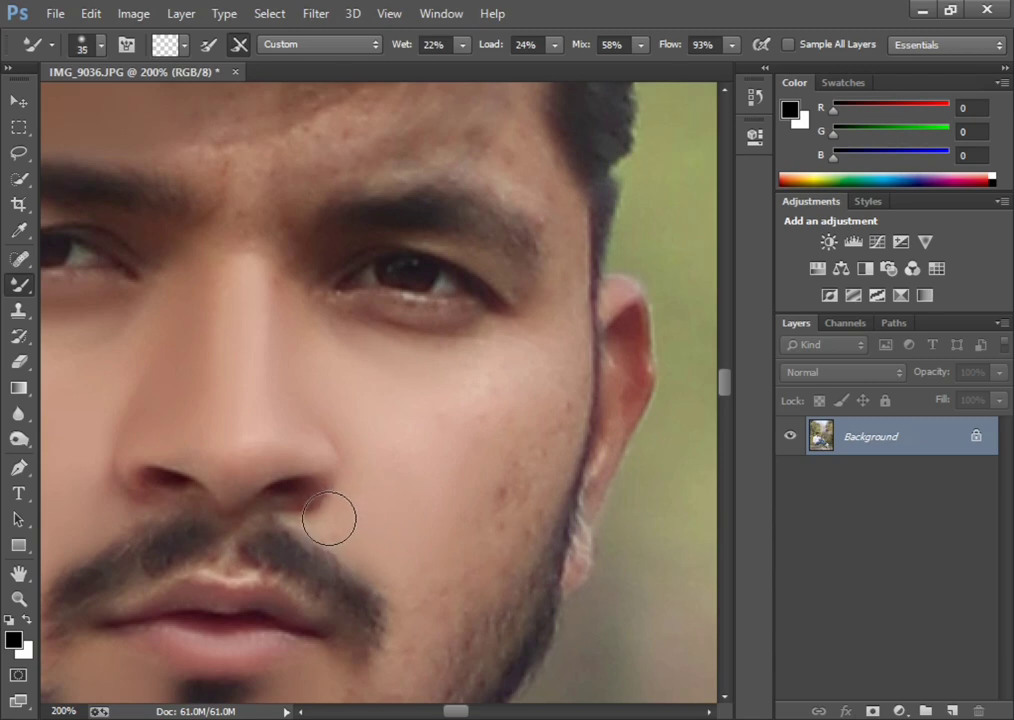
key(bracketleft)
key(bracketright)
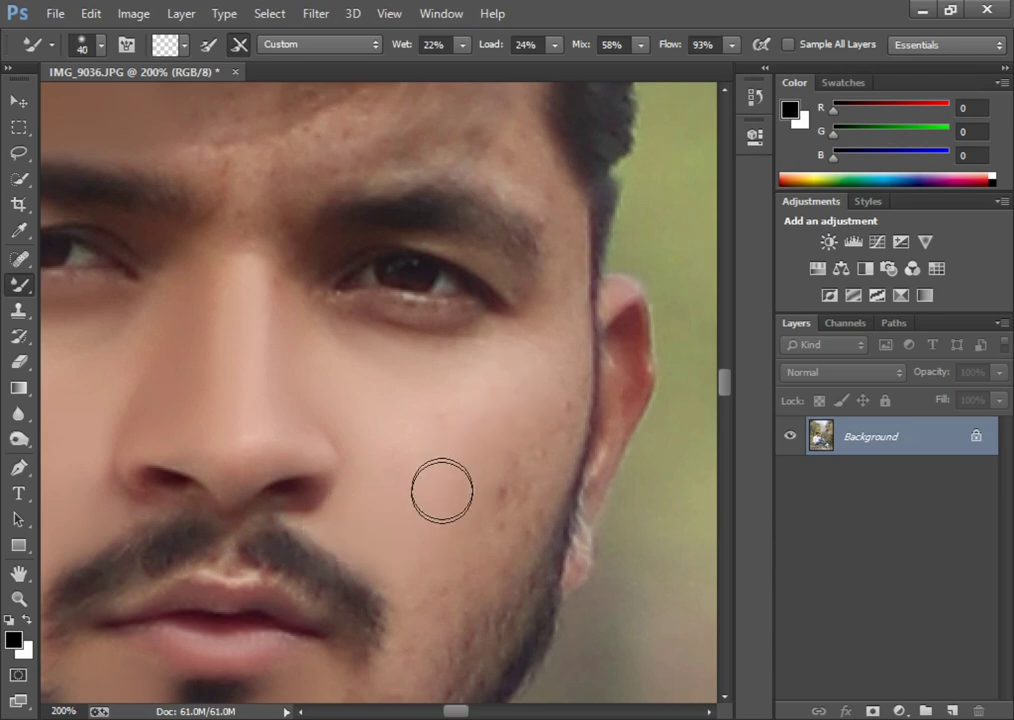
mouse_move(530, 420)
mouse_down()
mouse_move(482, 516)
mouse_move(550, 430)
mouse_move(477, 593)
mouse_move(456, 621)
mouse_move(423, 602)
mouse_move(487, 595)
mouse_up()
scroll(438, 585, down, 2)
scroll(438, 585, down, 2)
key(bracketleft)
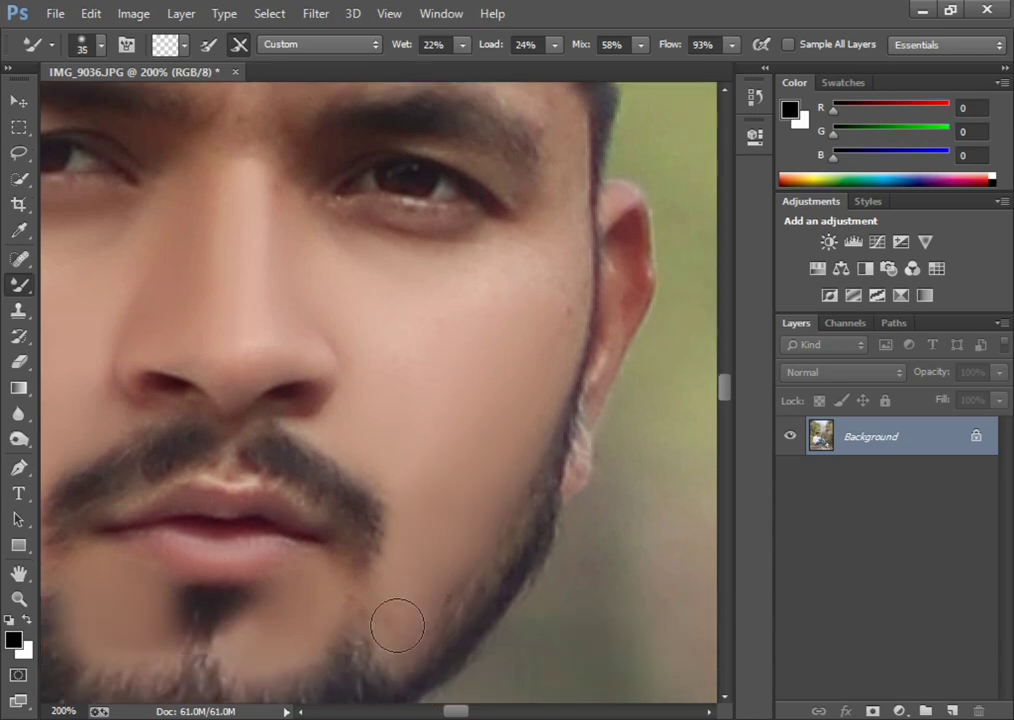
key(bracketleft)
key(bracketleft)
scroll(416, 568, up, 3)
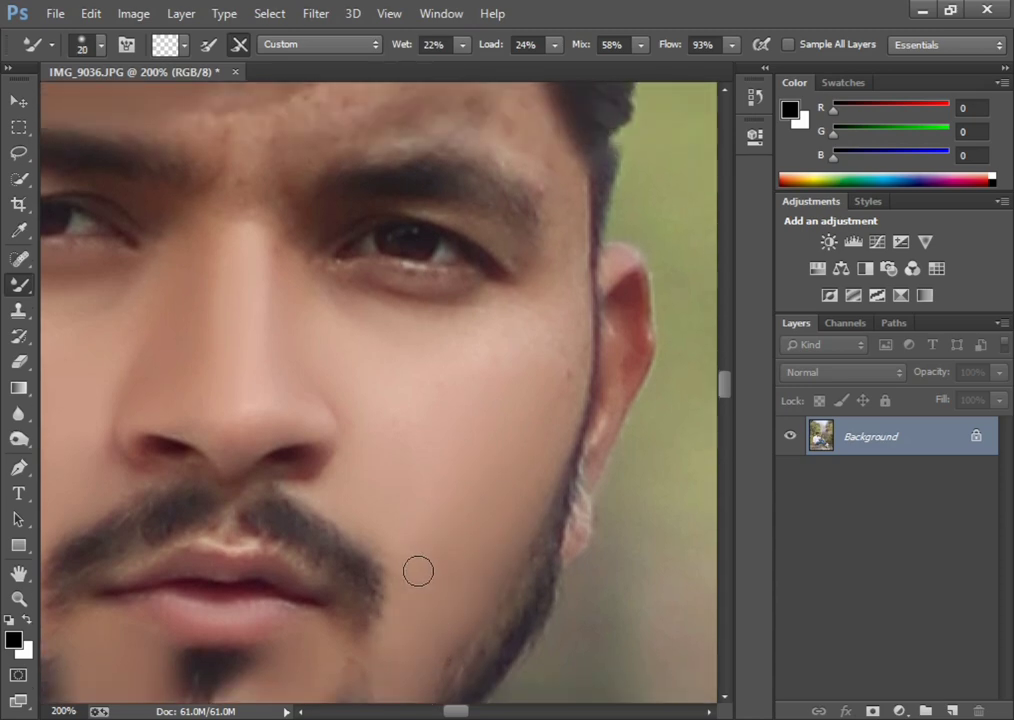
scroll(439, 568, up, 4)
scroll(527, 510, up, 4)
key(bracketright)
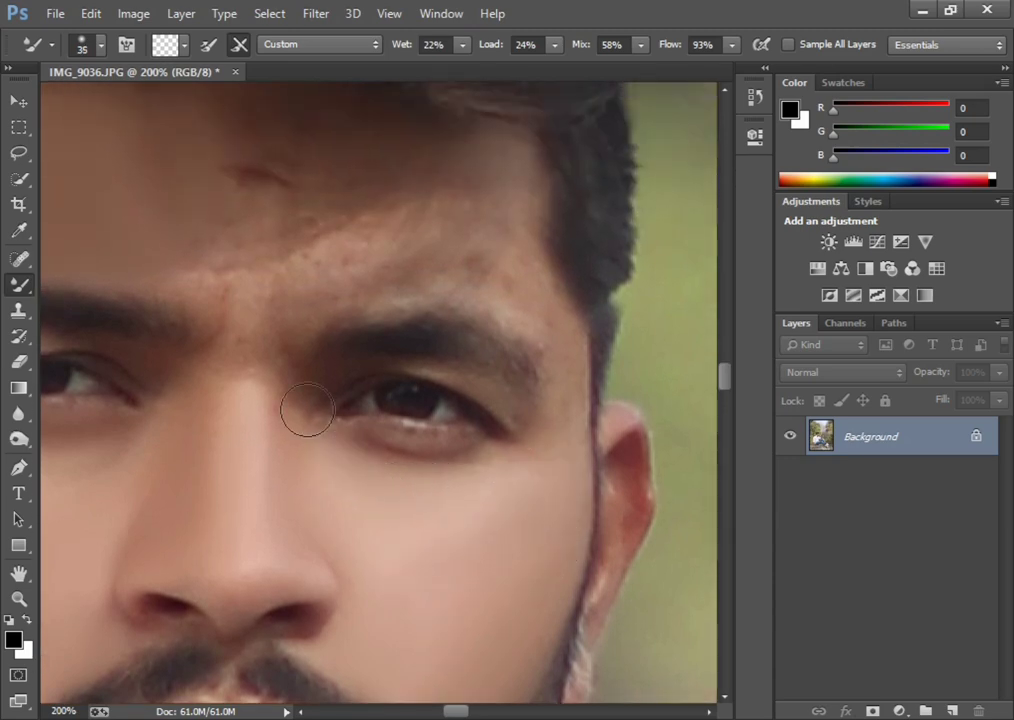
- Smooth the forehead skin just above the brow
key(bracketleft)
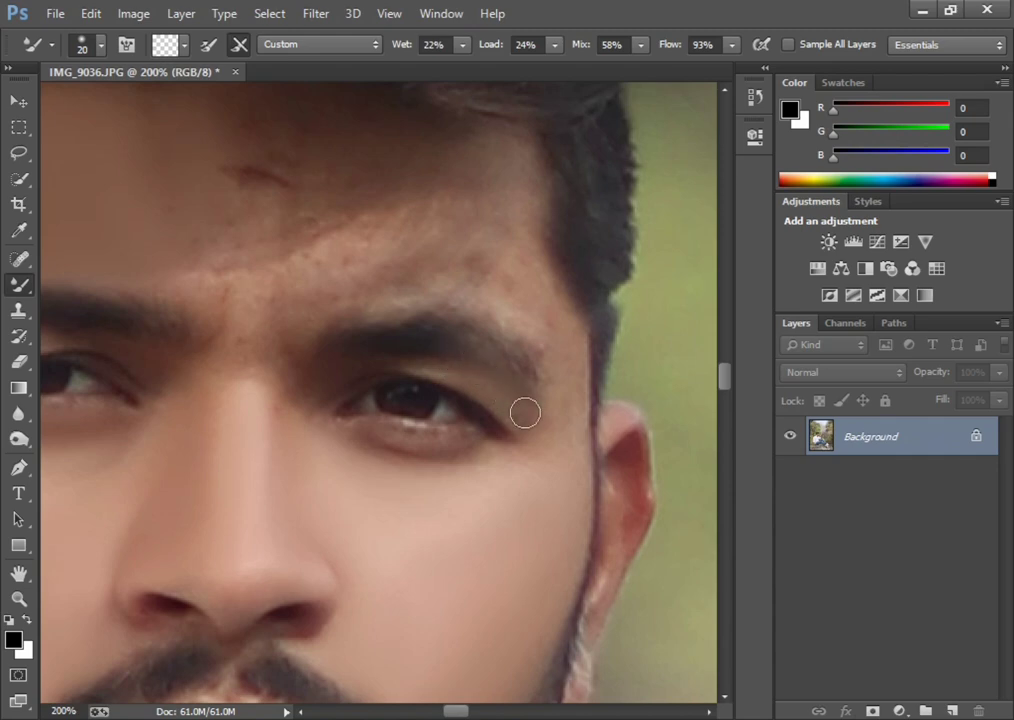
scroll(525, 412, up, 2)
key(bracketright)
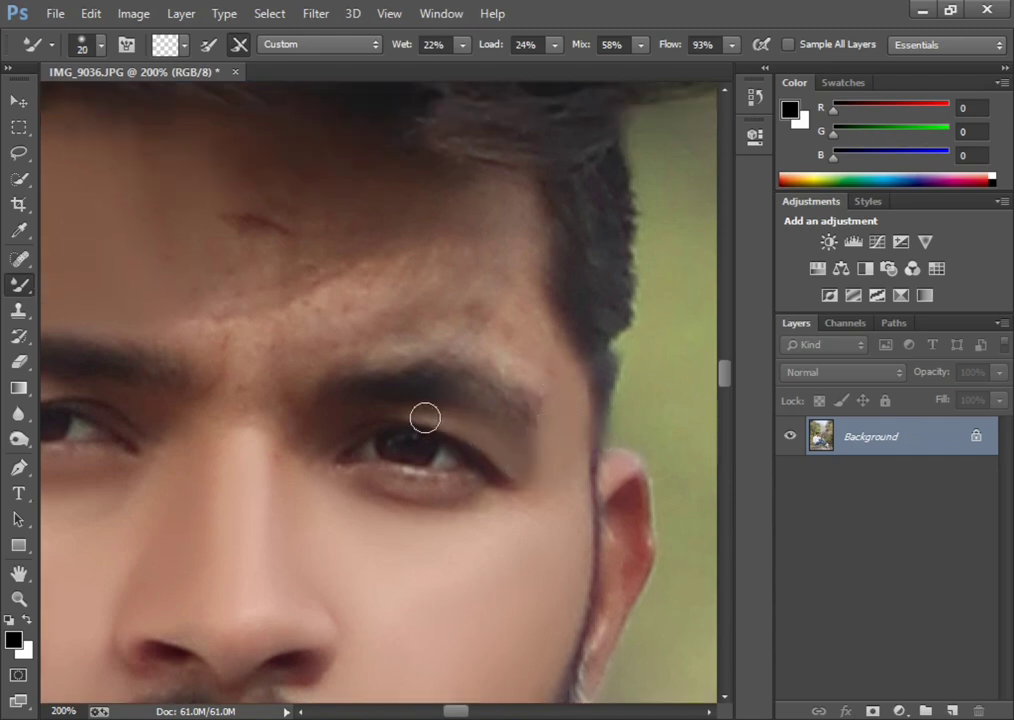
scroll(436, 416, up, 3)
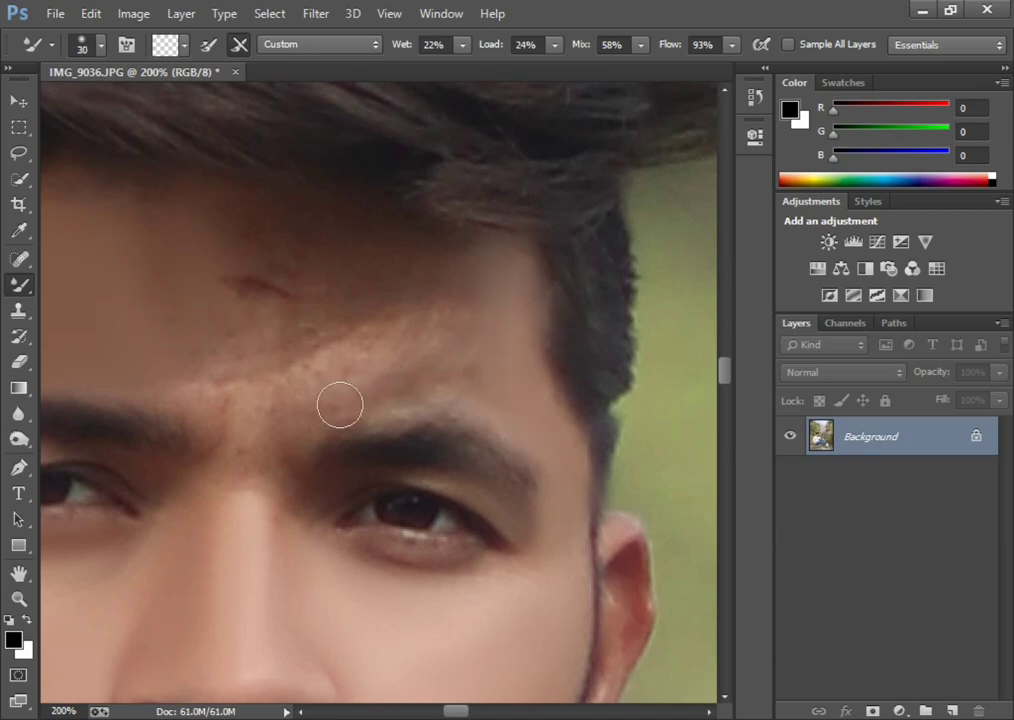
mouse_move(340, 405)
mouse_down()
mouse_move(249, 419)
mouse_move(437, 324)
mouse_move(406, 351)
mouse_up()
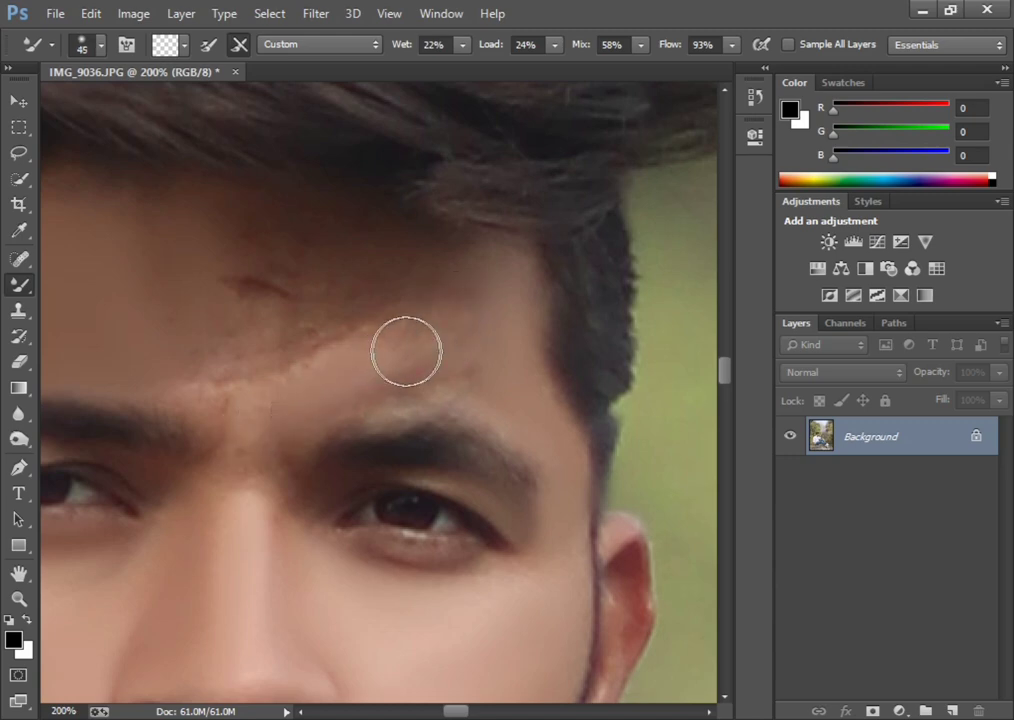
key(bracketleft)
key(bracketleft)
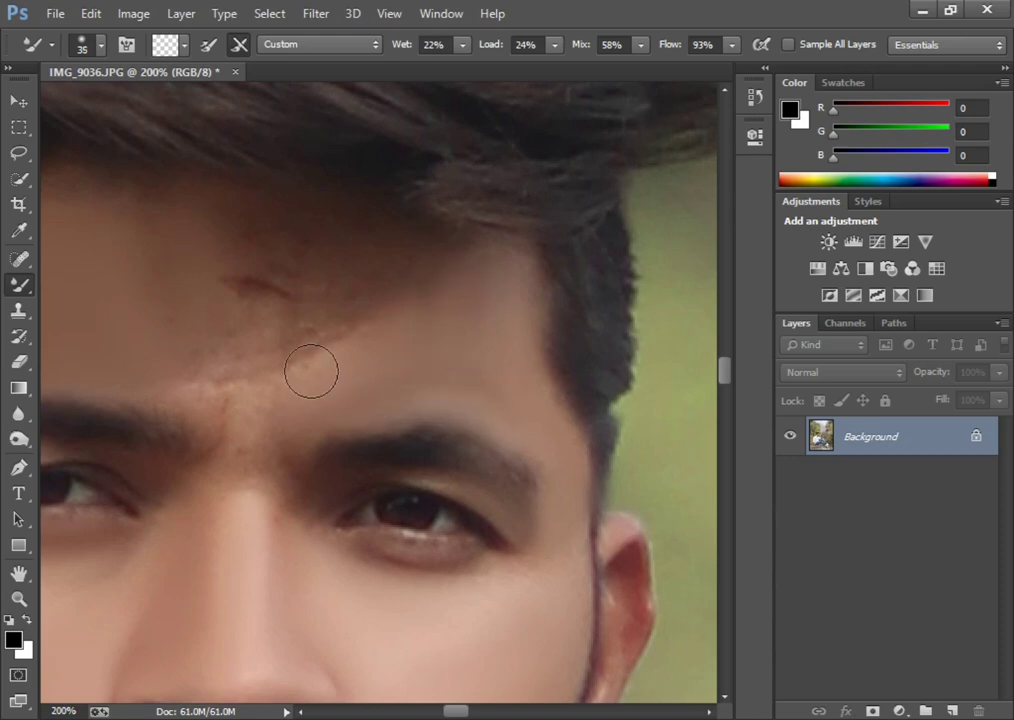
drag(452, 712, 442, 712)
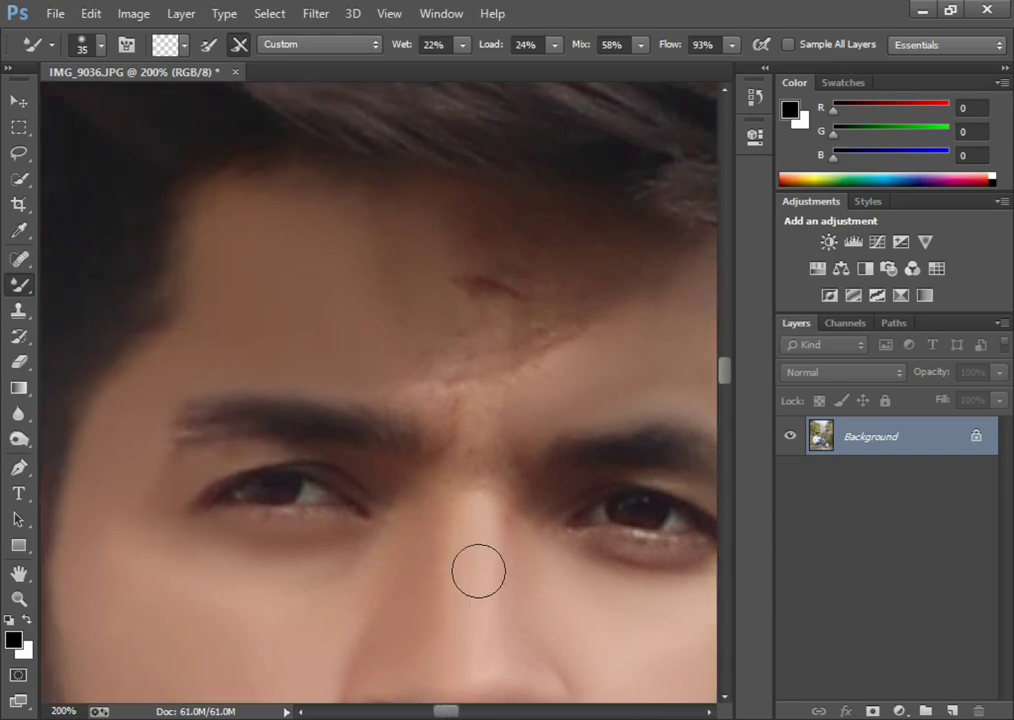
- Paint out the red forehead blemish and the textured spots between the brows, then zoom out
key(bracketright)
drag(465, 284, 493, 276)
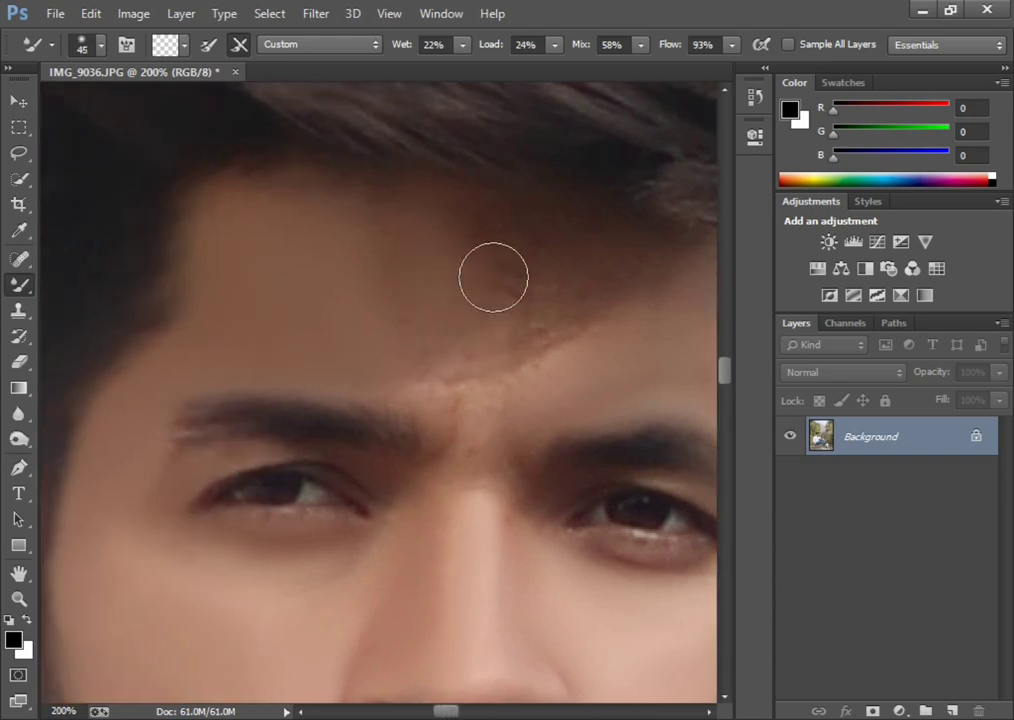
key(bracketleft)
key(bracketleft)
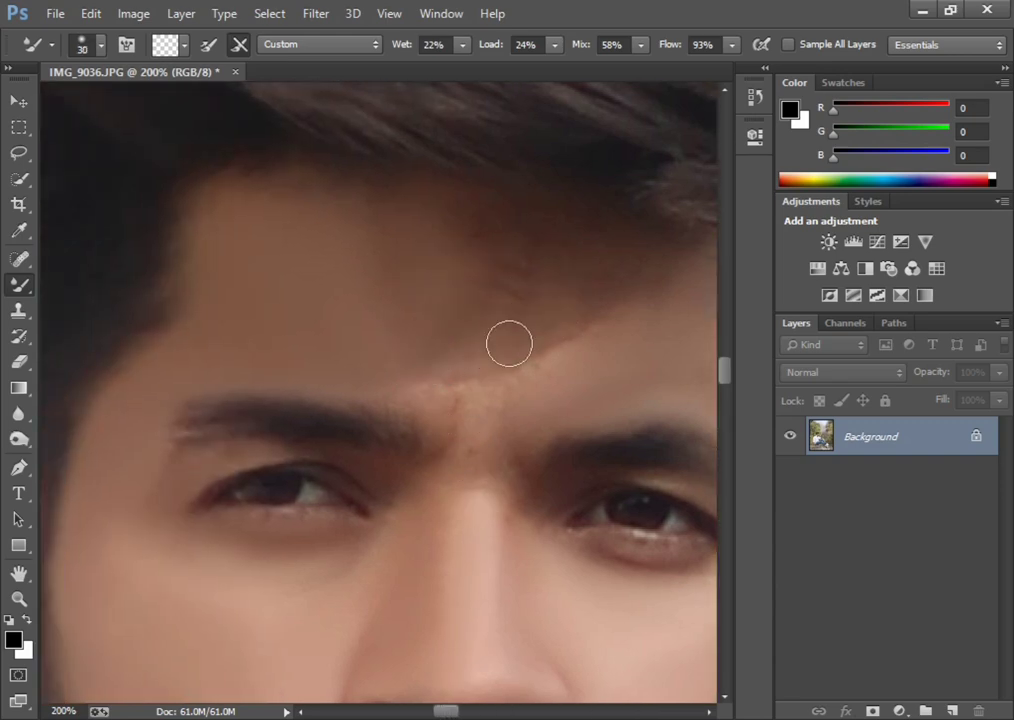
drag(490, 350, 453, 273)
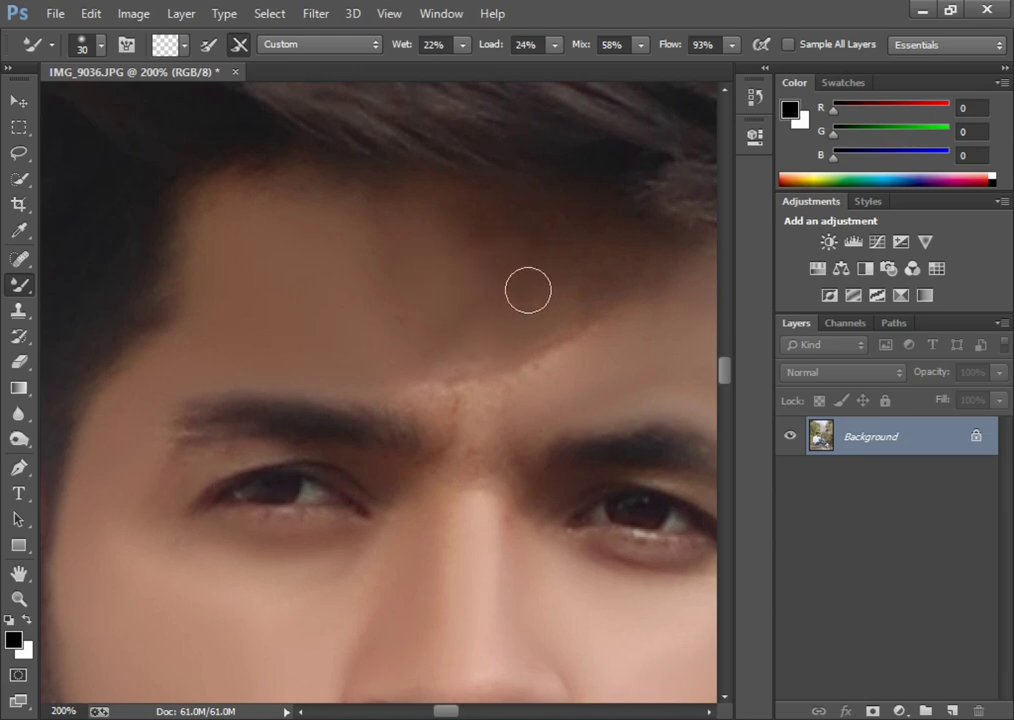
key(bracketleft)
drag(523, 350, 441, 378)
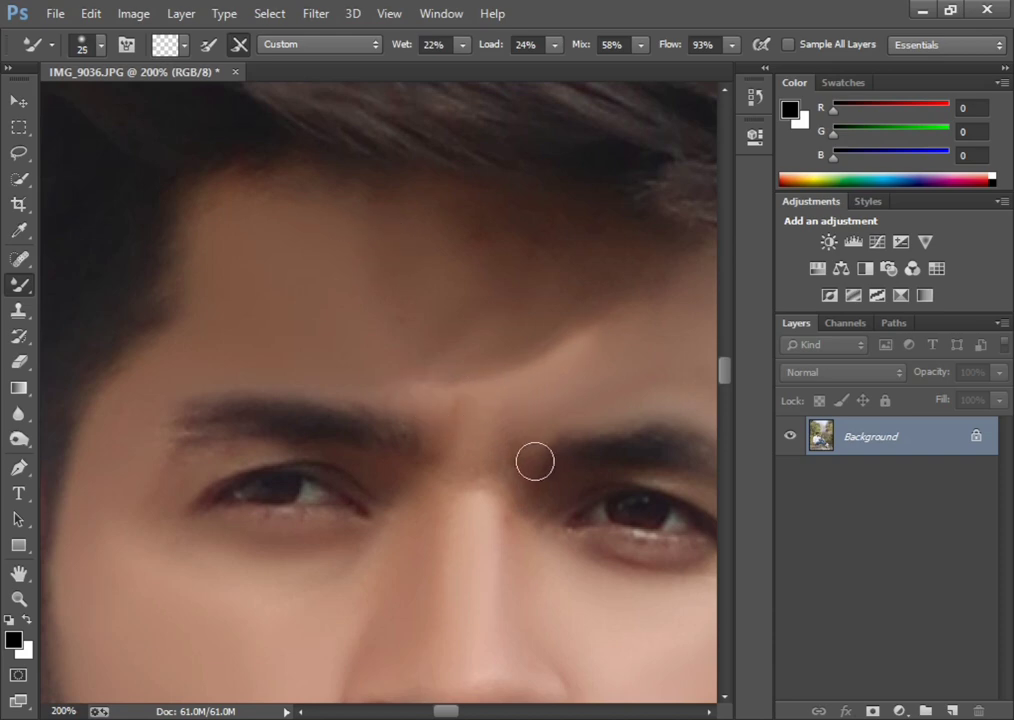
key(bracketright)
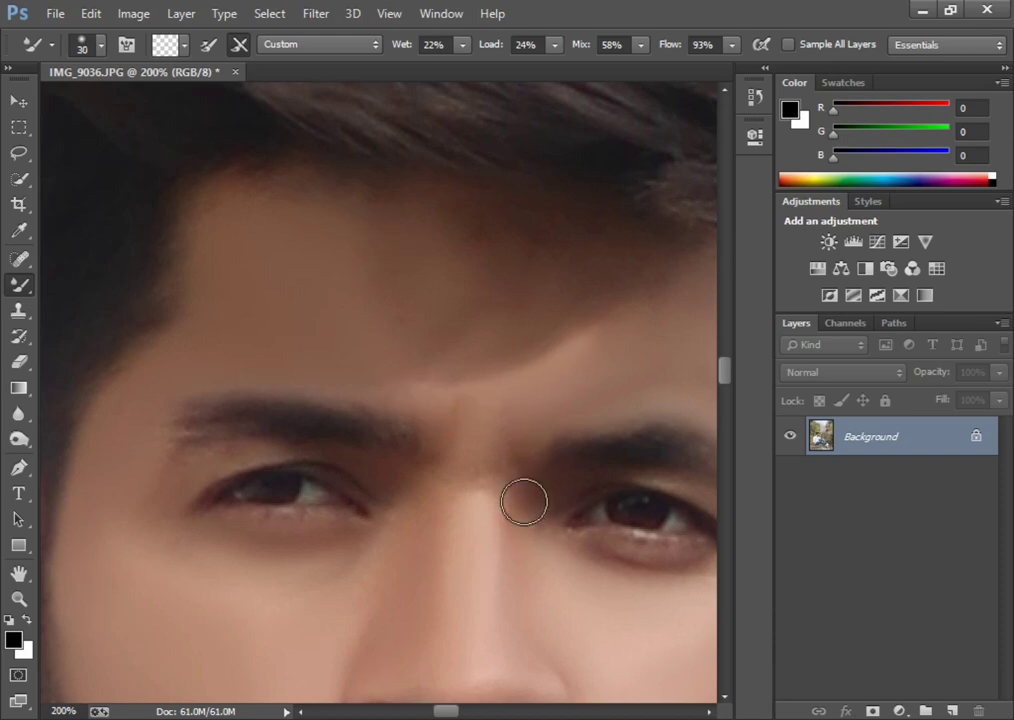
key(ctrl+minus)
key(ctrl+minus)
key(ctrl+minus)
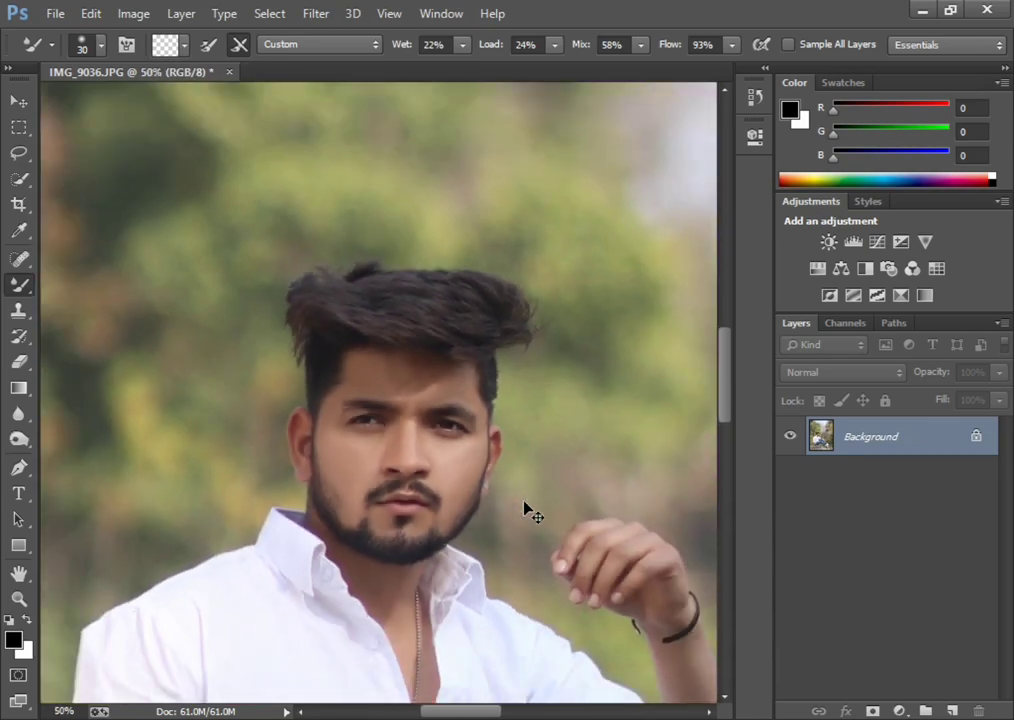
key(ctrl+minus)
key(ctrl+minus)
key(ctrl+minus)
key(ctrl+minus)
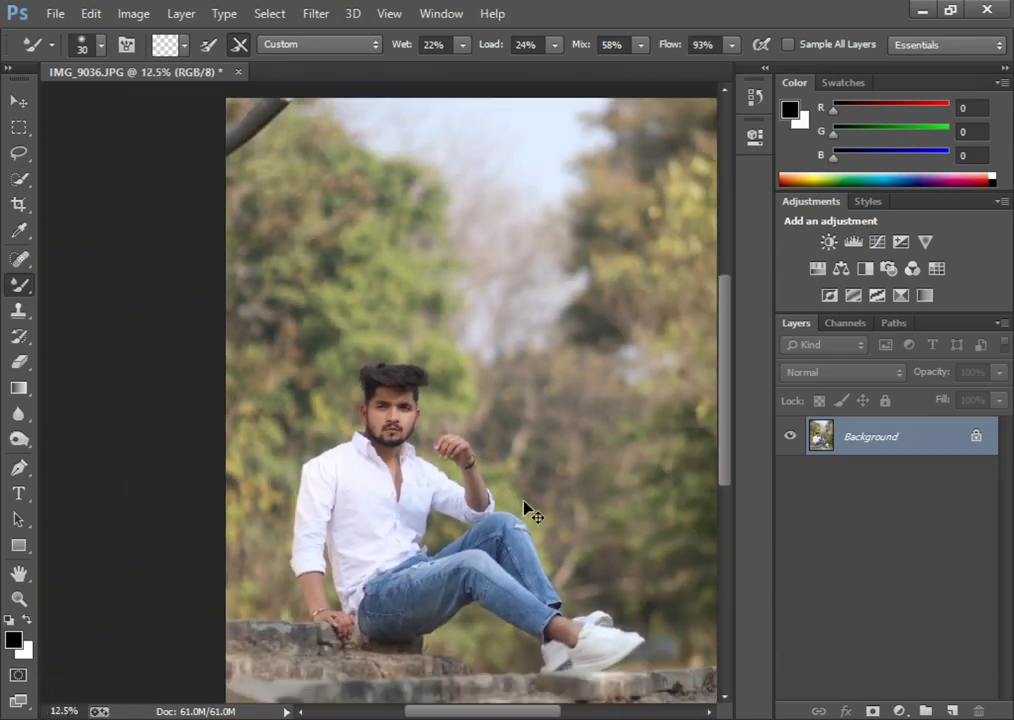
- Zoom in and smooth the forearm resting on the step, up to the sleeve
key(ctrl+plus)
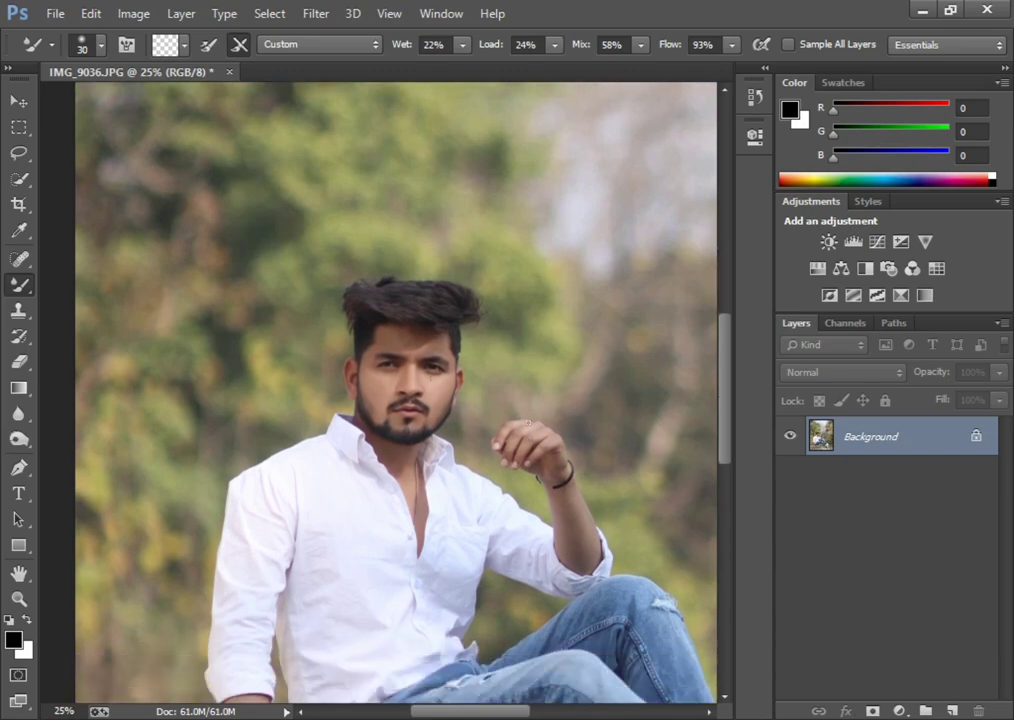
scroll(430, 412, down, 3)
scroll(333, 403, down, 3)
scroll(200, 408, up, 1)
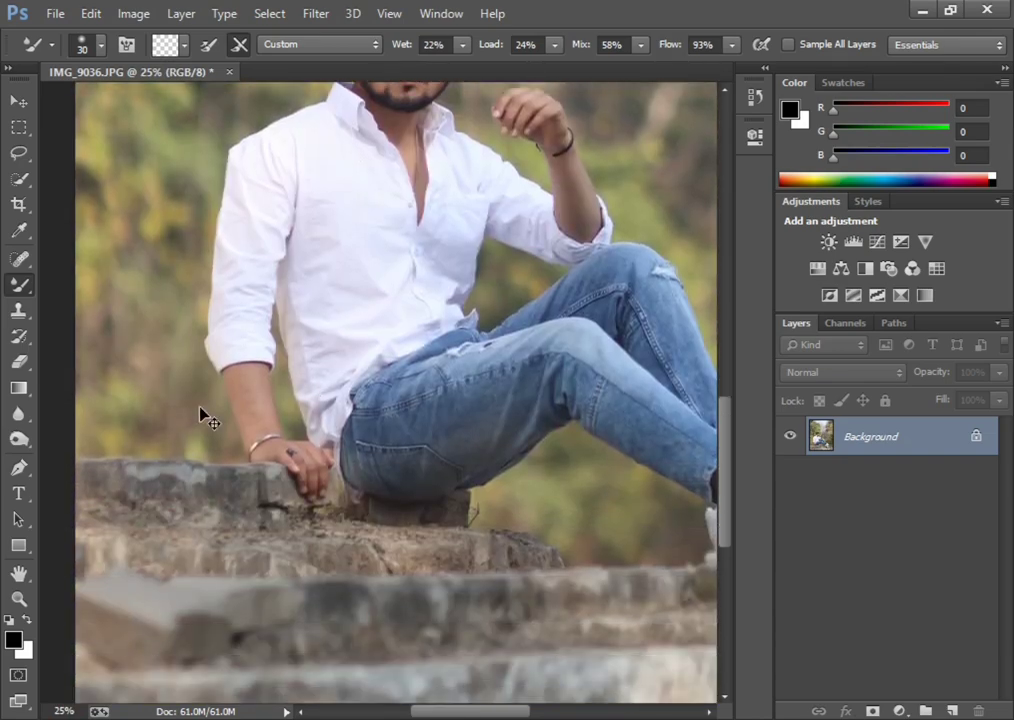
key(ctrl+plus)
key(ctrl+plus)
key(ctrl+plus)
key(ctrl+plus)
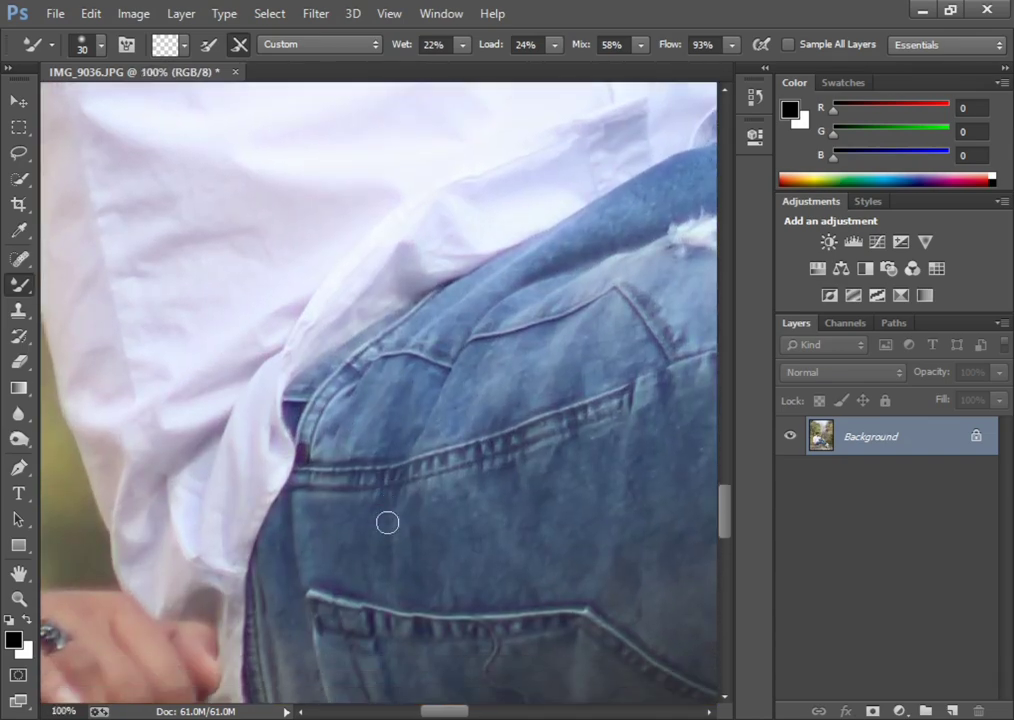
drag(462, 712, 423, 710)
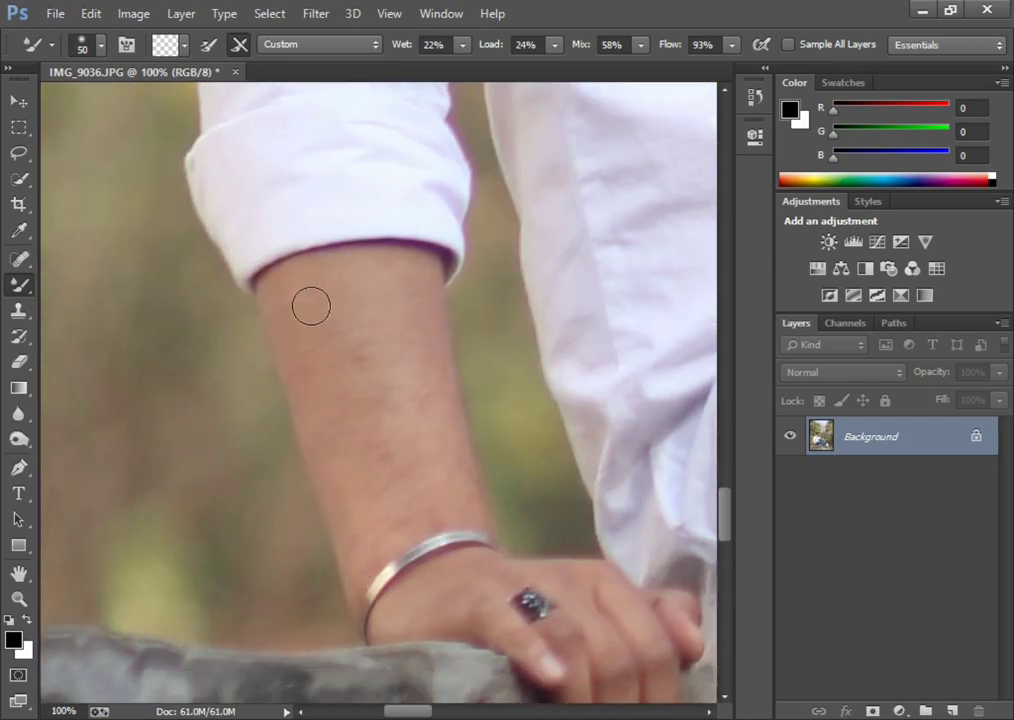
key(bracketright)
key(bracketright)
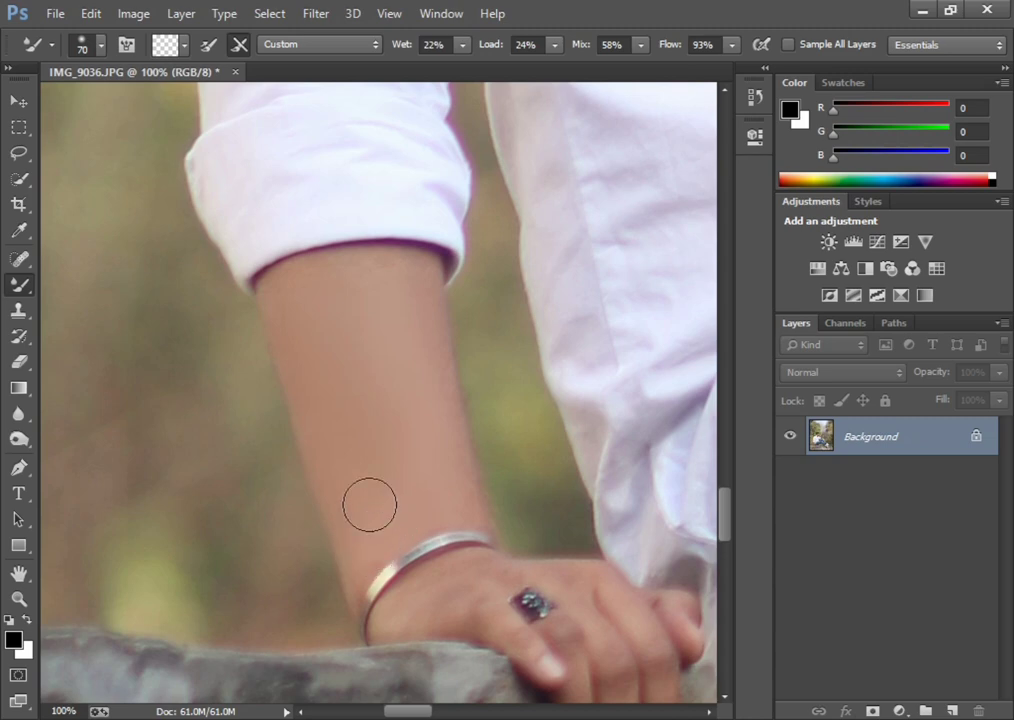
key(bracketleft)
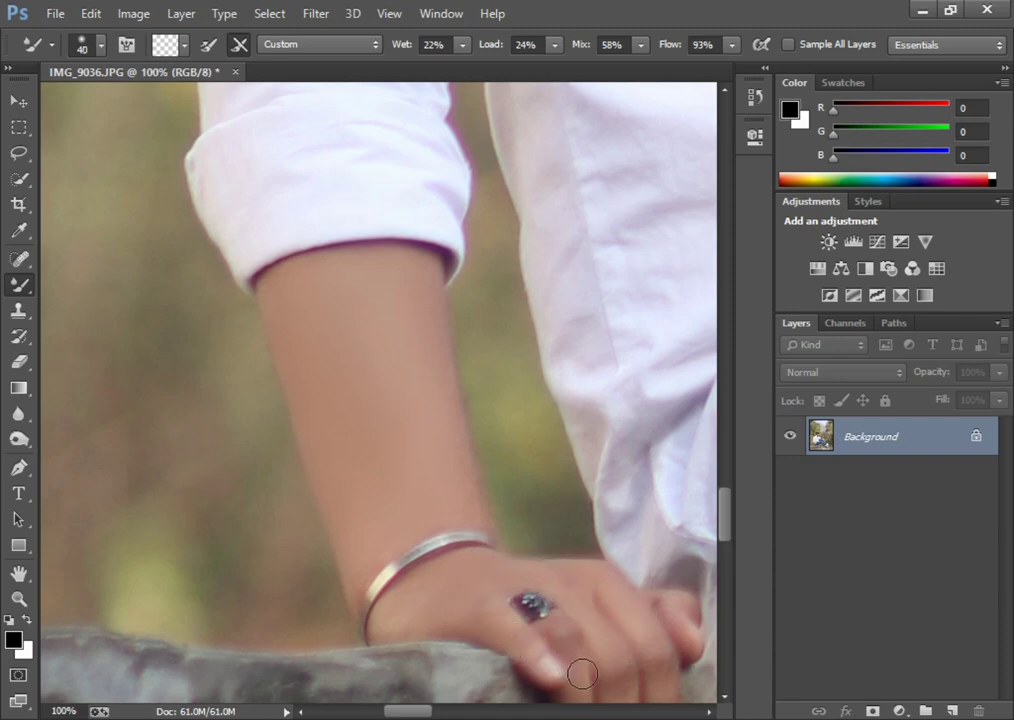
- Smooth the raised forearm from the wristband down to the rolled sleeve
key(ctrl+minus)
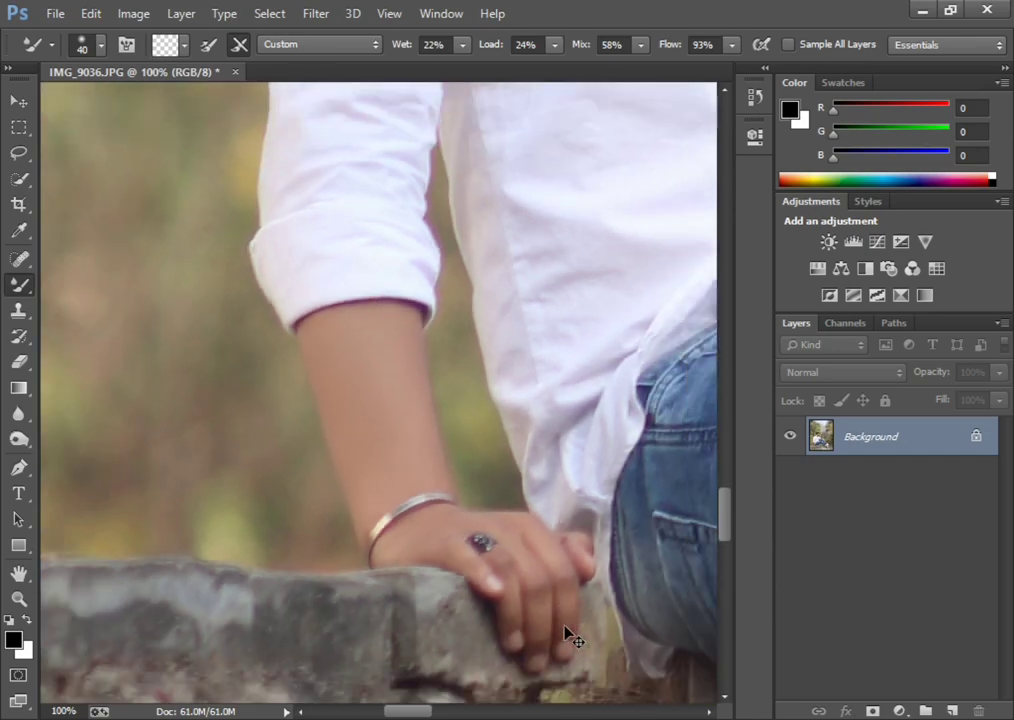
key(ctrl+minus)
key(ctrl+minus)
key(ctrl+minus)
key(ctrl+minus)
key(ctrl+minus)
key(ctrl+minus)
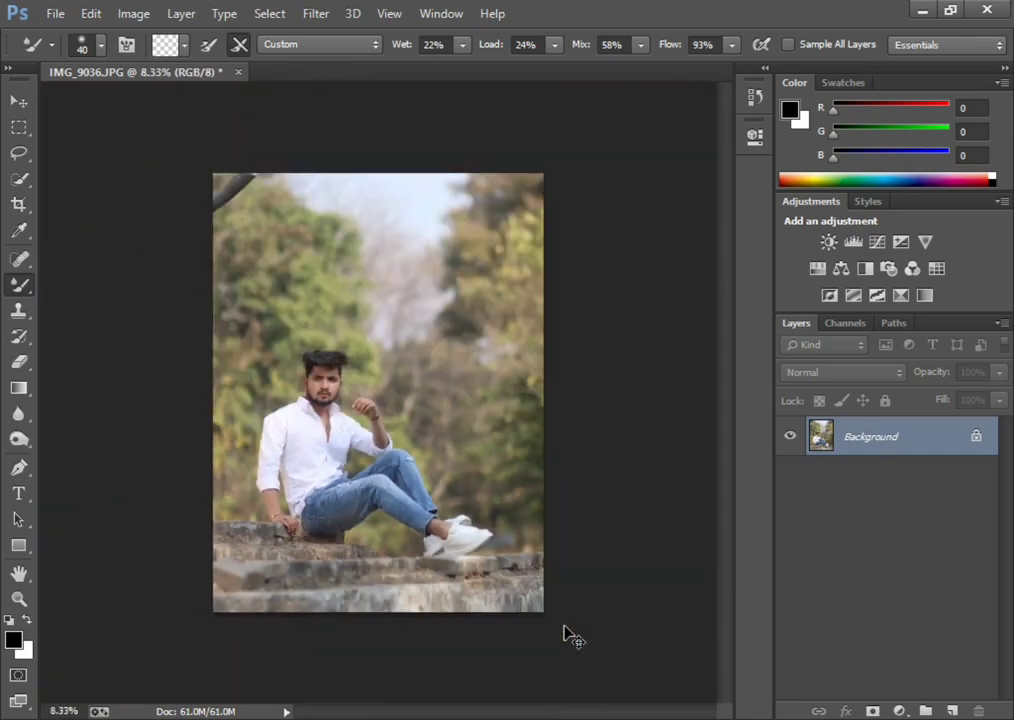
key(ctrl+plus)
key(ctrl+plus)
key(ctrl+plus)
key(ctrl+plus)
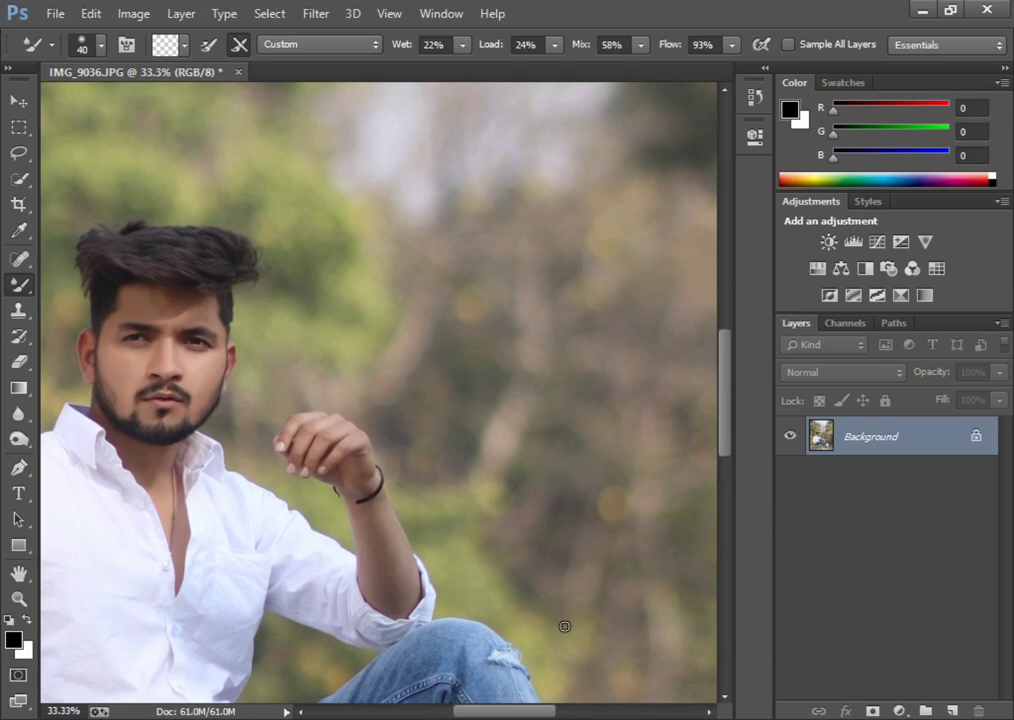
scroll(597, 620, down, 3)
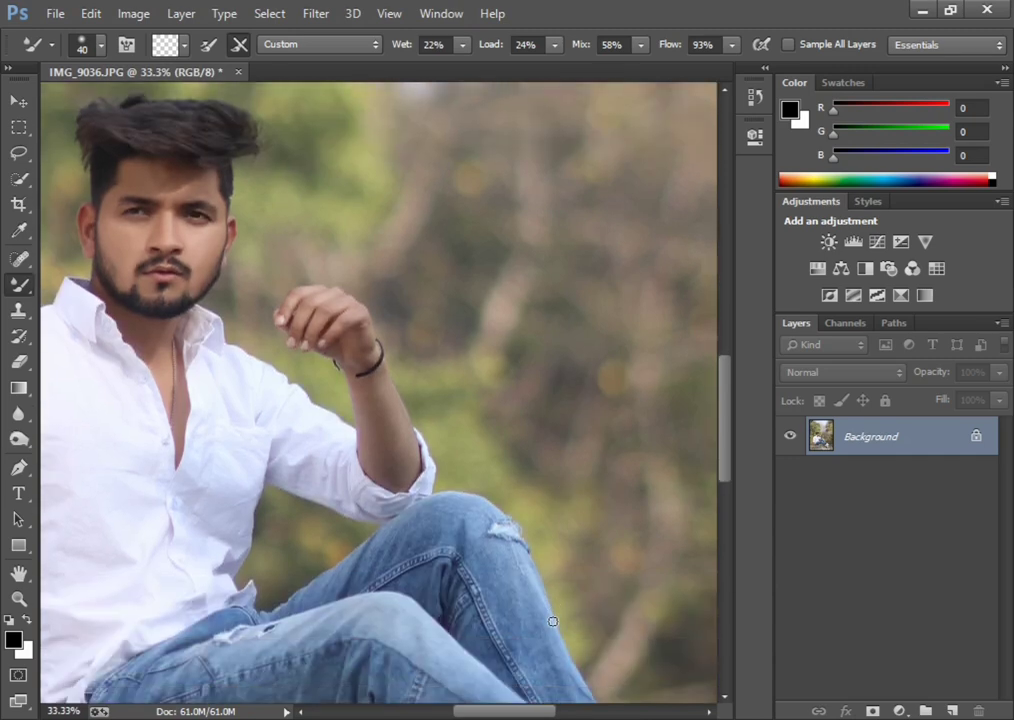
key(ctrl+plus)
key(ctrl+plus)
key(ctrl+plus)
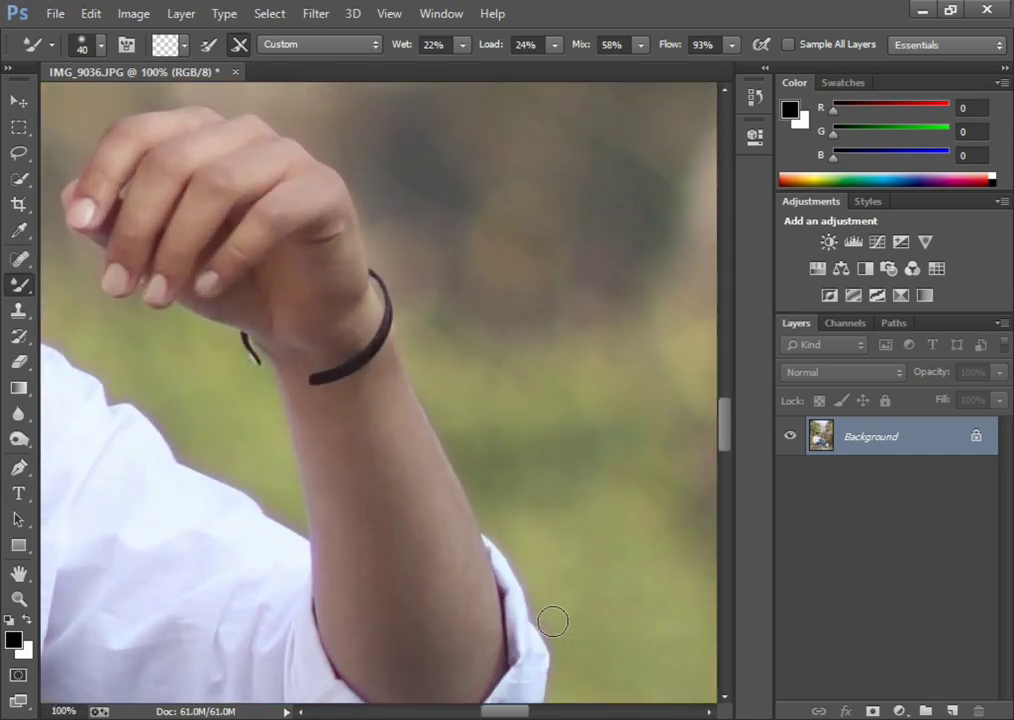
scroll(535, 622, down, 3)
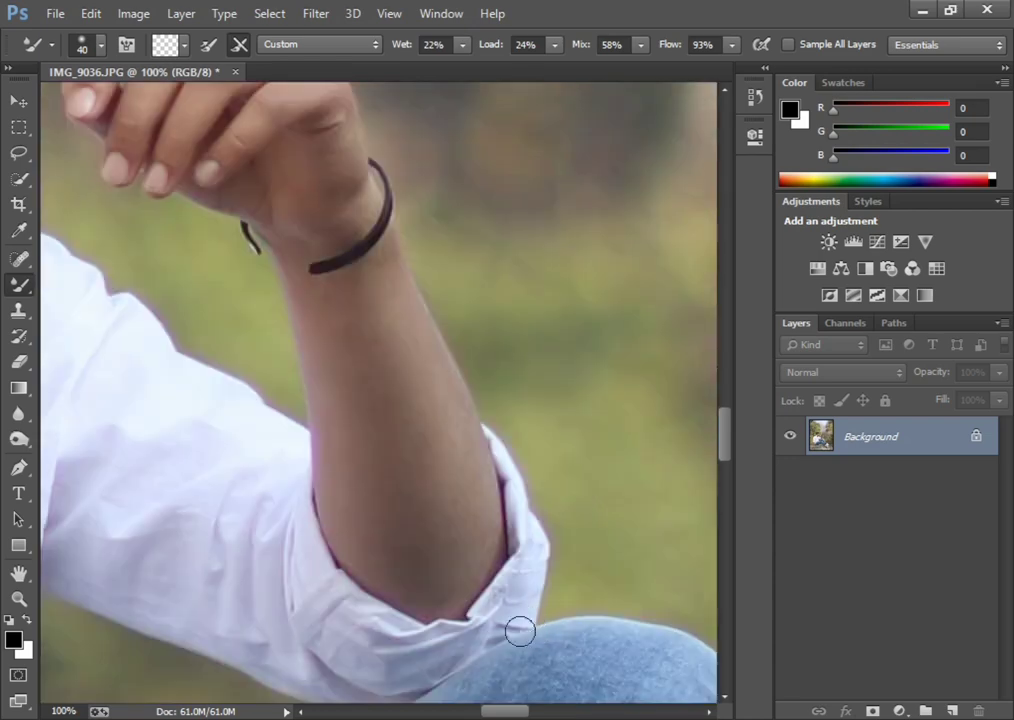
key(bracketright)
key(bracketright)
key(bracketright)
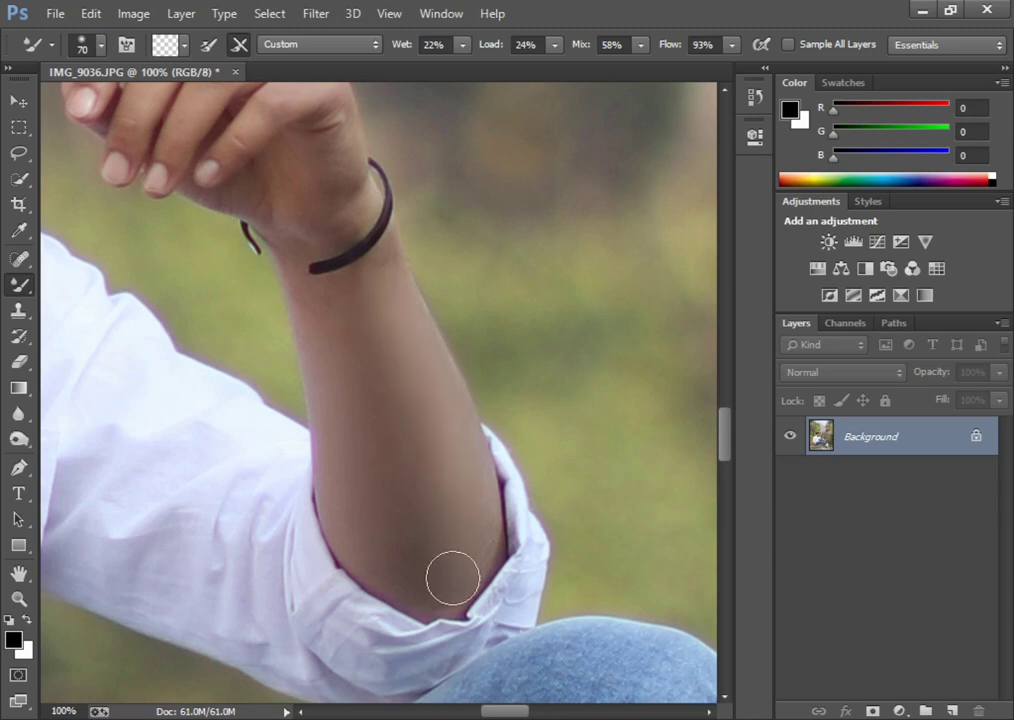
scroll(340, 430, up, 2)
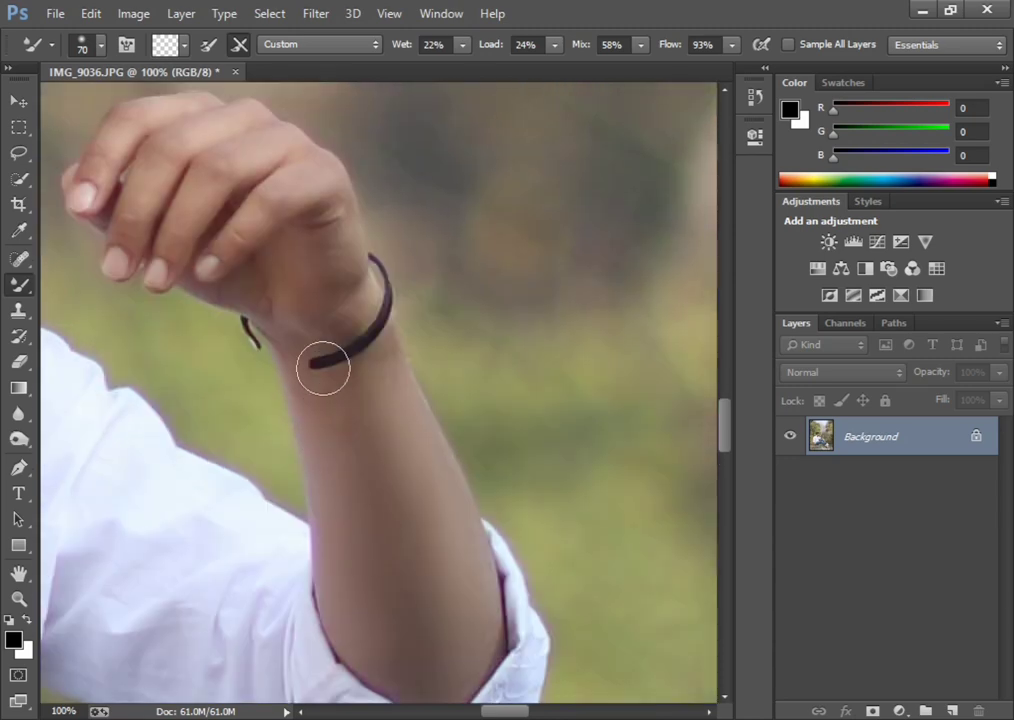
key(bracketleft)
key(bracketleft)
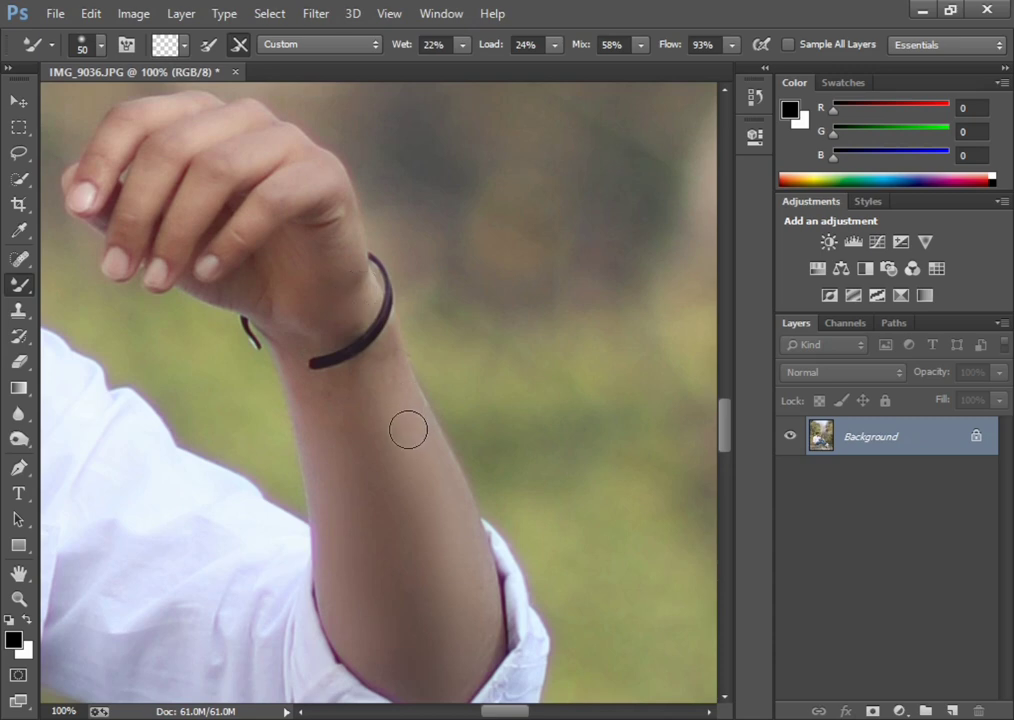
scroll(355, 343, up, 2)
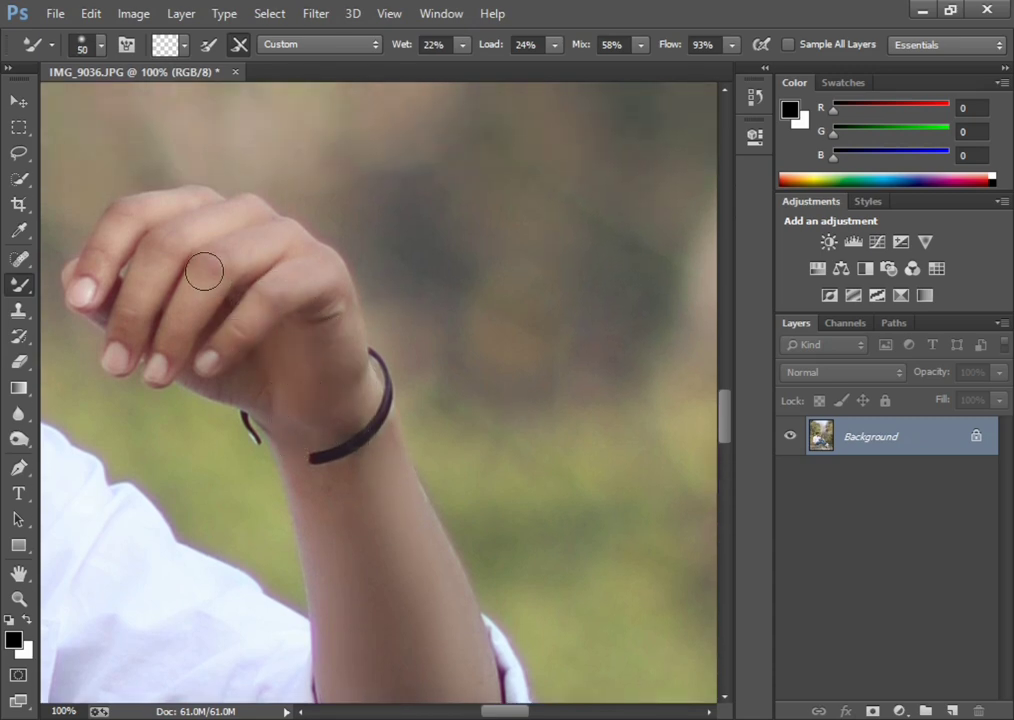
scroll(561, 566, down, 3)
scroll(561, 566, down, 3)
- Blend the ankle skin above the white sneaker with a resized Mixer Brush, then view the whole photo
scroll(568, 561, down, 3)
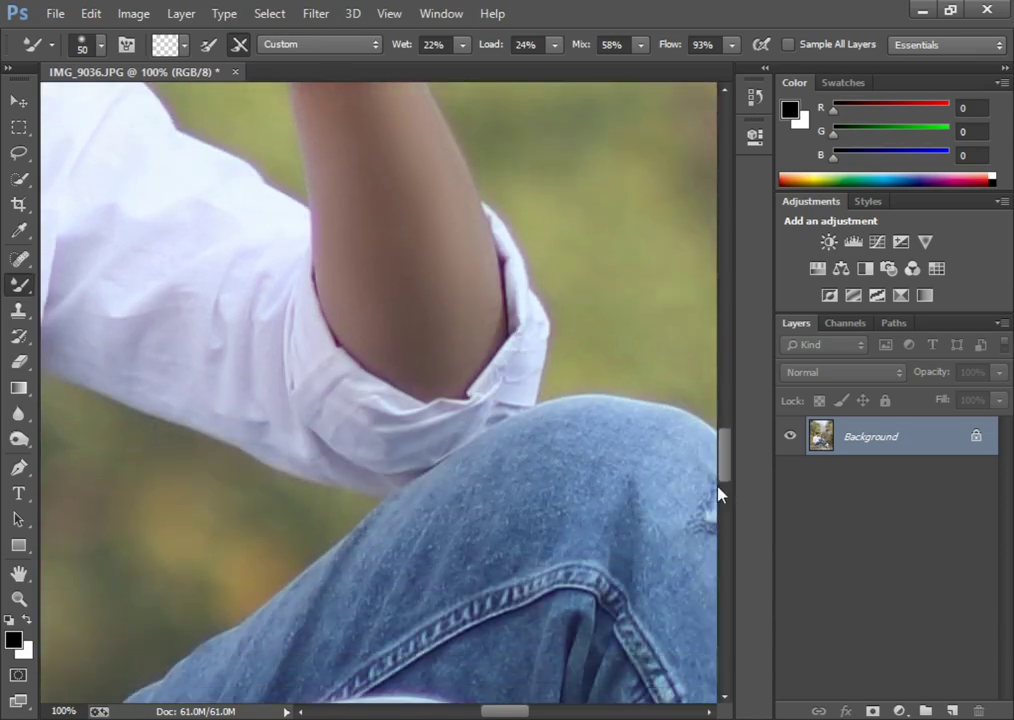
drag(510, 713, 550, 713)
scroll(398, 607, down, 5)
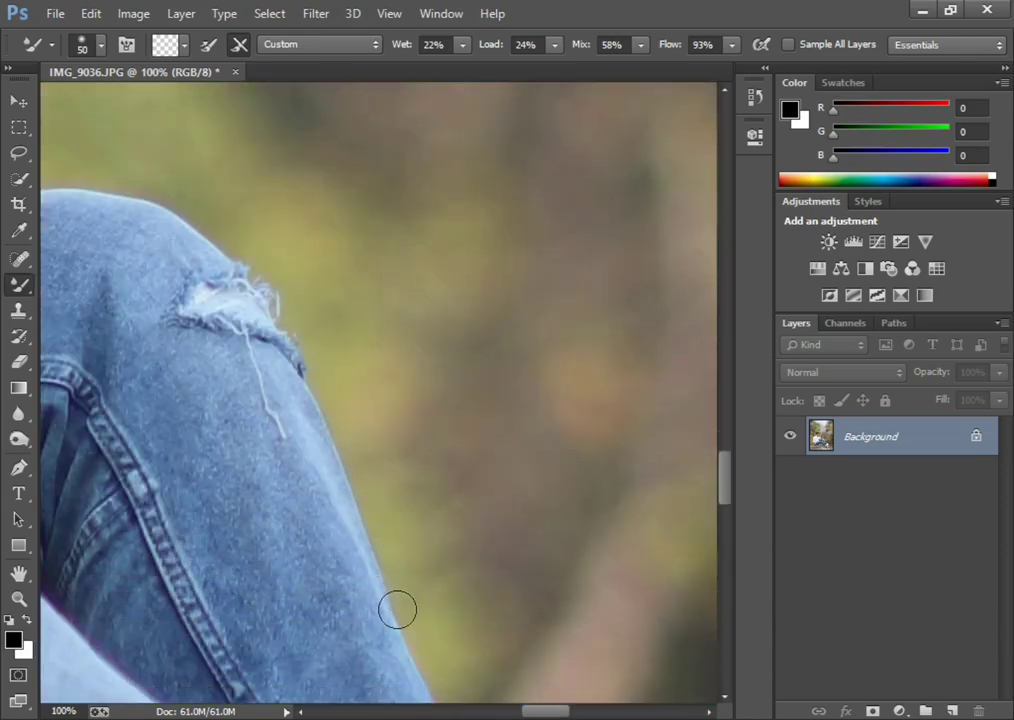
scroll(403, 595, down, 5)
scroll(460, 588, down, 2)
scroll(460, 590, down, 5)
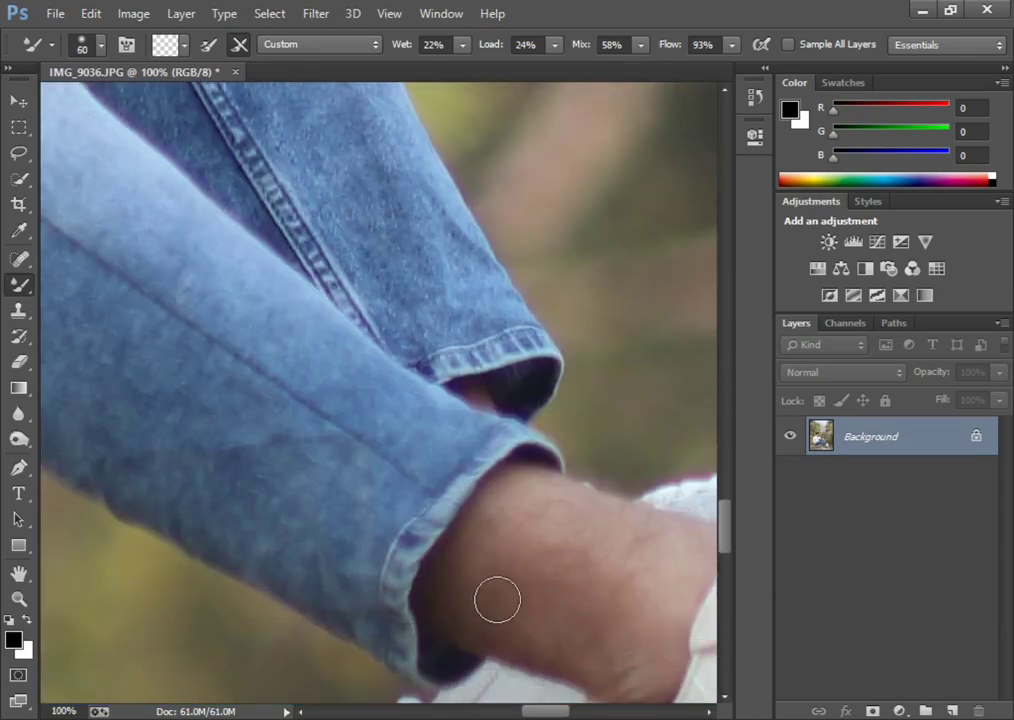
key(bracketright)
key(bracketright)
key(bracketleft)
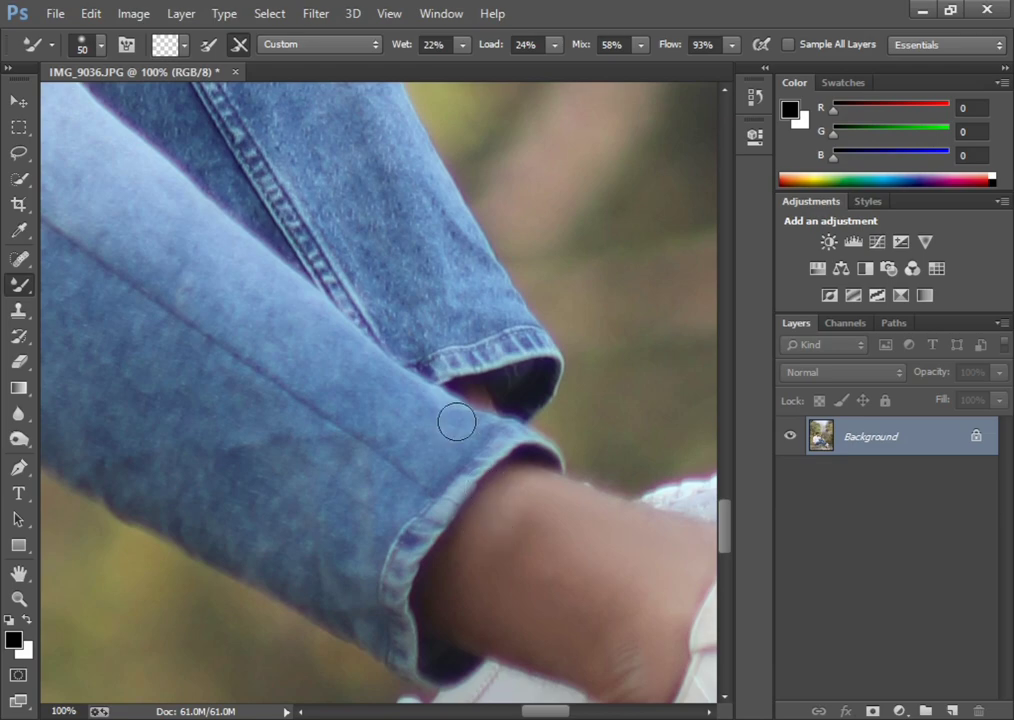
key(ctrl+minus)
key(ctrl+minus)
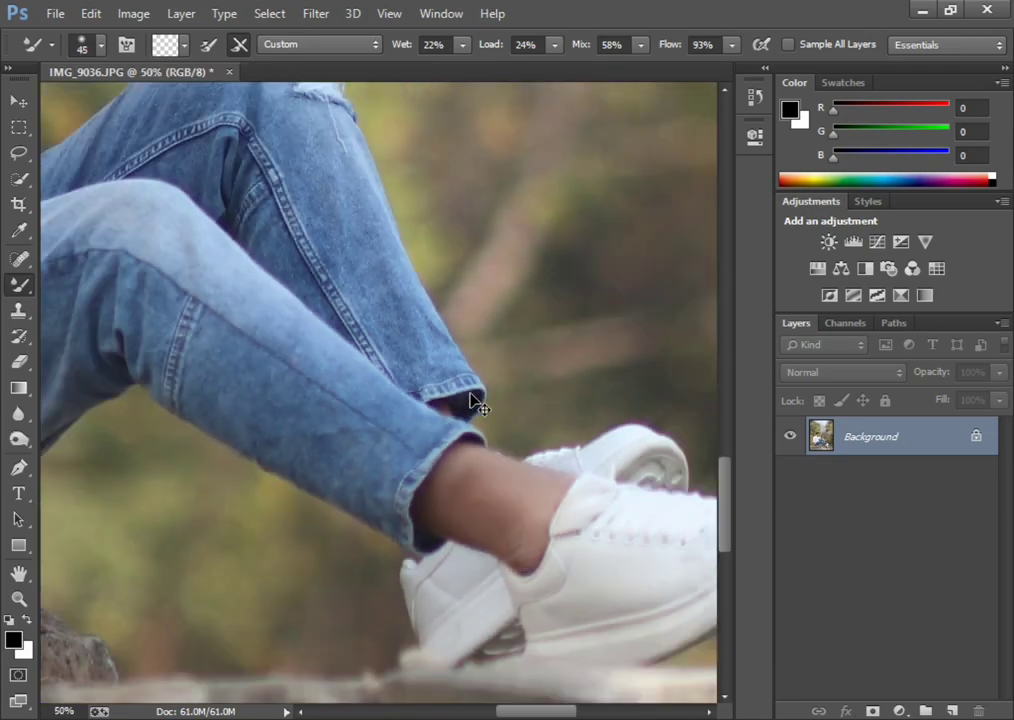
key(ctrl+minus)
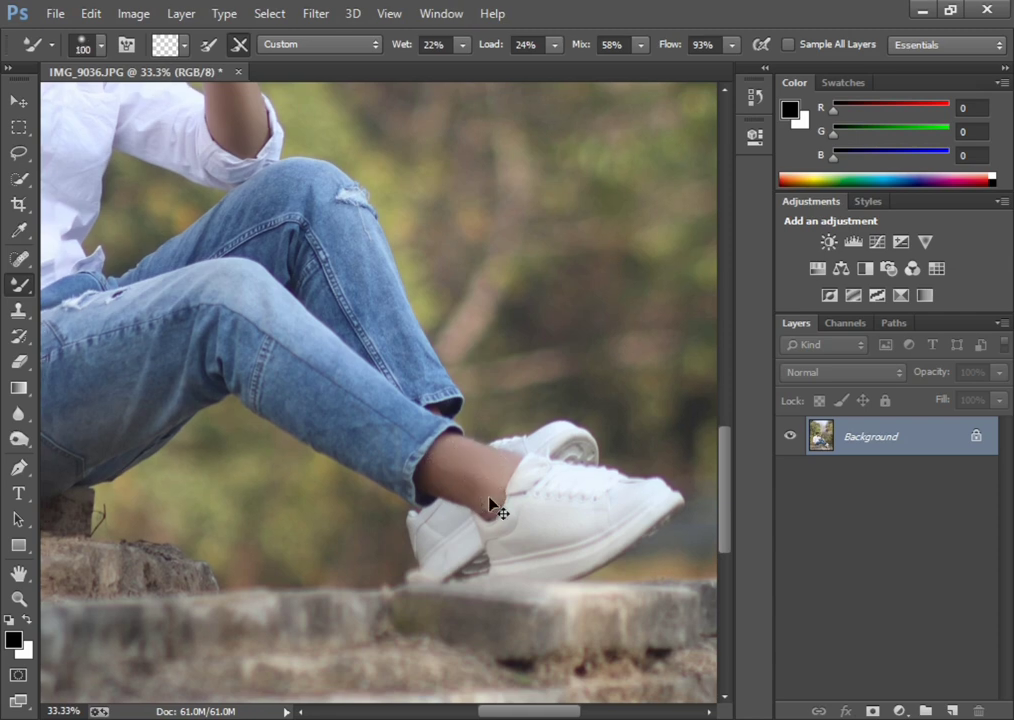
key(ctrl+minus)
key(ctrl+minus)
key(ctrl+minus)
key(ctrl+minus)
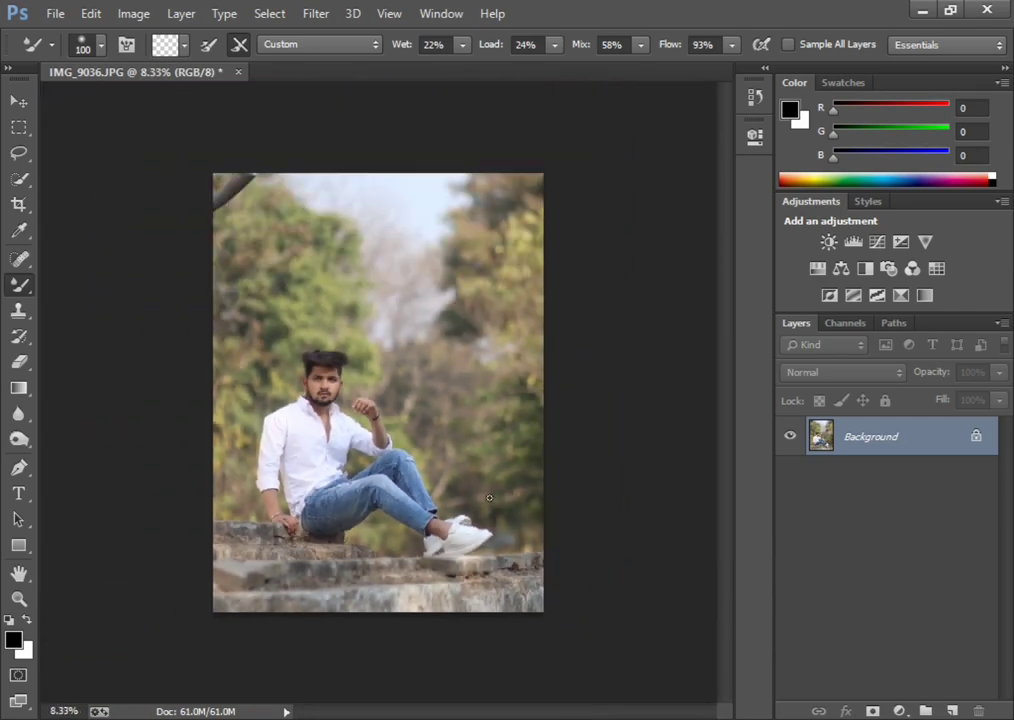
- Open the Liquify filter (Shift+Ctrl+X) zoomed in closely on the man's face and hair
key(ctrl+shift+x)
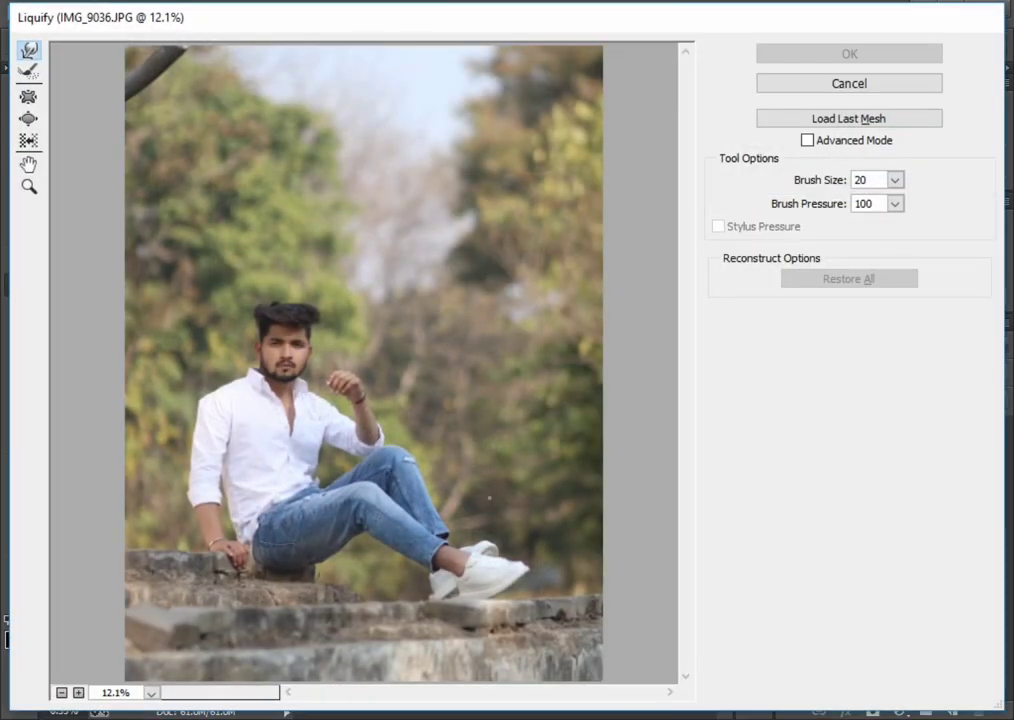
key(ctrl+plus)
key(ctrl+plus)
key(ctrl+plus)
key(ctrl+plus)
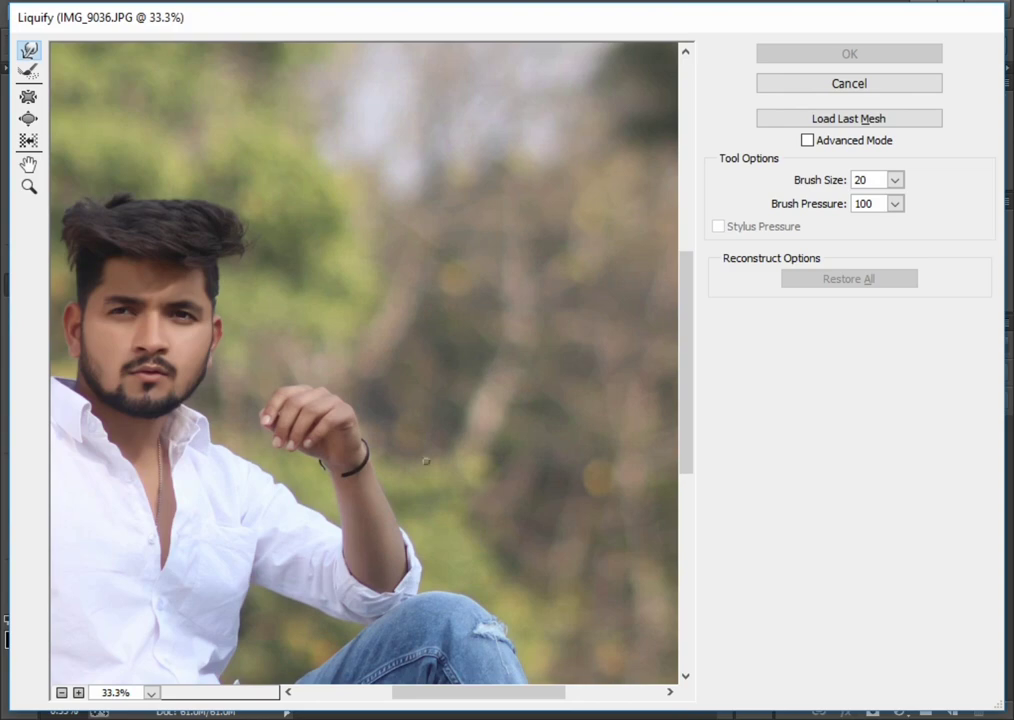
scroll(426, 461, up, 3)
scroll(426, 461, down, 2)
scroll(426, 461, down, 2)
drag(480, 692, 437, 692)
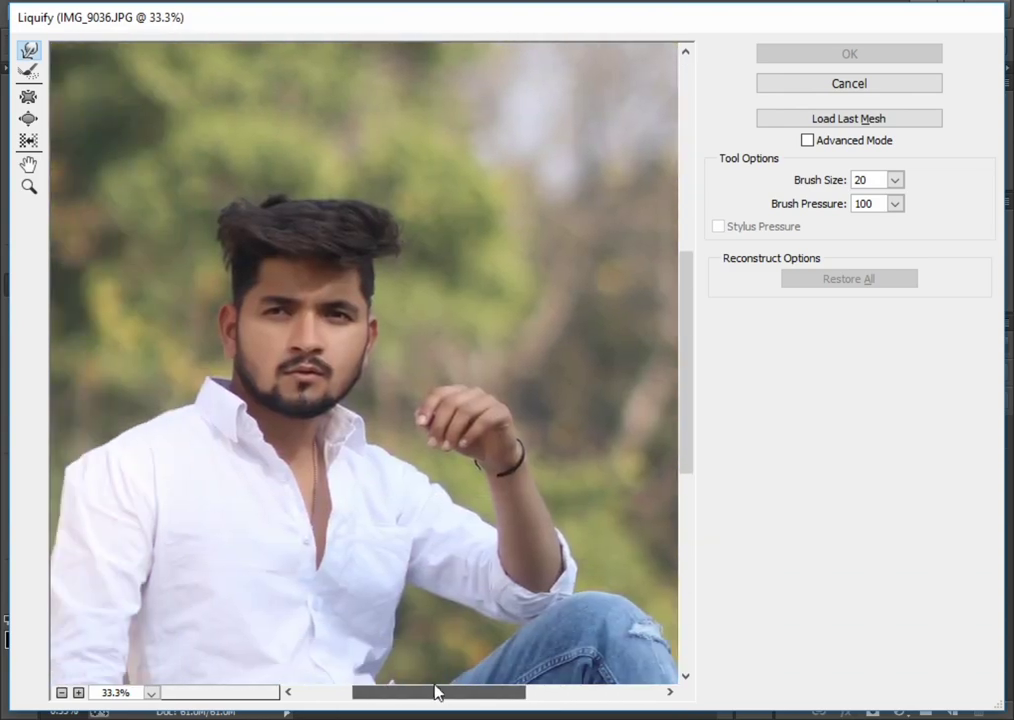
scroll(268, 445, up, 2)
key(ctrl+plus)
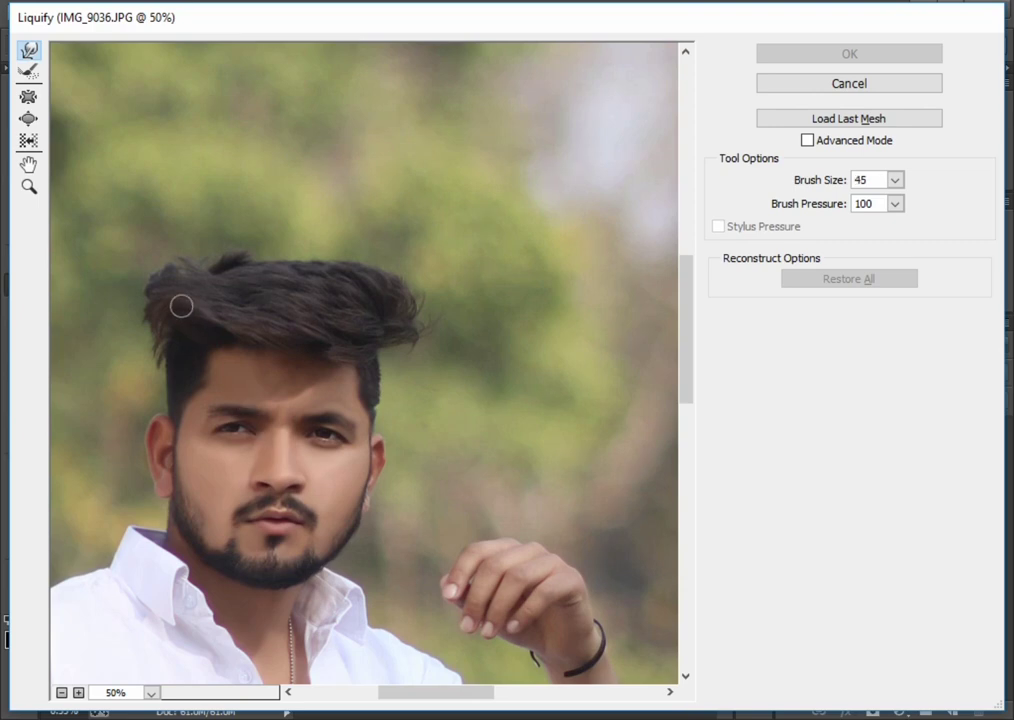
- Forward-warp the hair's top and right edge fuller with brush sizes 80–200, then apply Liquify
key(bracketright)
key(bracketright)
key(bracketright)
key(bracketright)
key(bracketright)
key(bracketright)
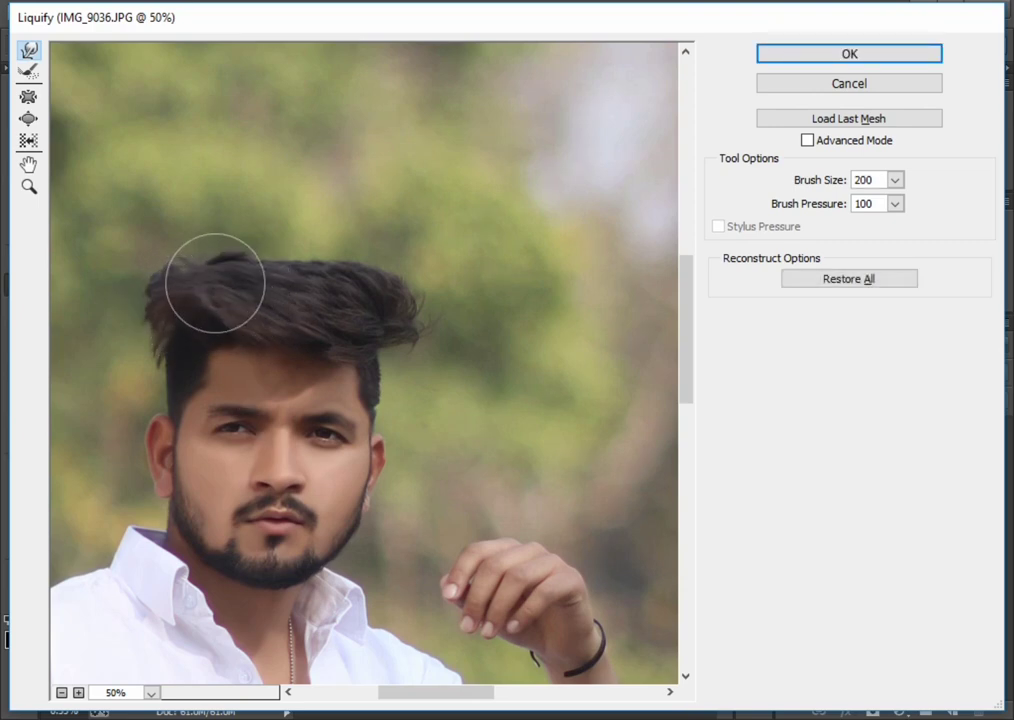
mouse_move(194, 284)
mouse_down()
mouse_move(299, 283)
mouse_move(276, 276)
mouse_move(249, 283)
mouse_move(344, 294)
mouse_move(412, 317)
mouse_move(376, 301)
mouse_move(387, 328)
mouse_move(344, 260)
mouse_move(362, 294)
mouse_up()
key(bracketleft)
key(bracketleft)
key(bracketleft)
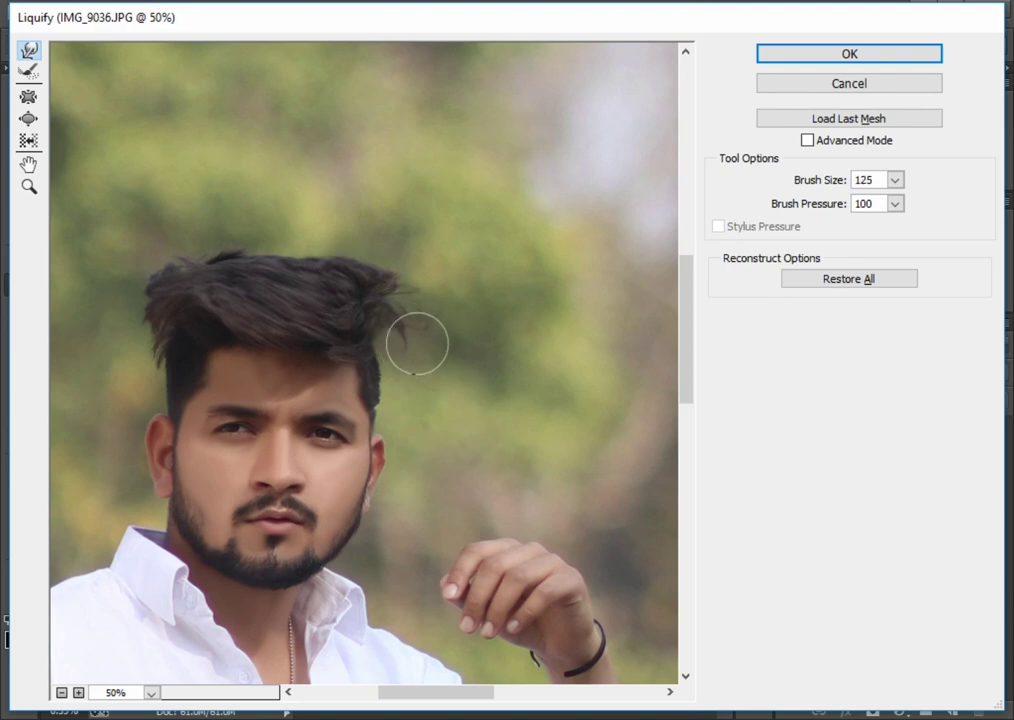
key(bracketleft)
key(bracketleft)
mouse_move(419, 344)
mouse_down()
mouse_move(401, 308)
mouse_move(416, 296)
mouse_move(440, 309)
mouse_move(430, 315)
mouse_move(421, 303)
mouse_move(406, 338)
mouse_move(392, 315)
mouse_move(394, 330)
mouse_move(394, 308)
mouse_move(376, 306)
mouse_move(347, 273)
mouse_move(188, 288)
mouse_up()
key(bracketright)
key(bracketright)
key(bracketright)
key(bracketright)
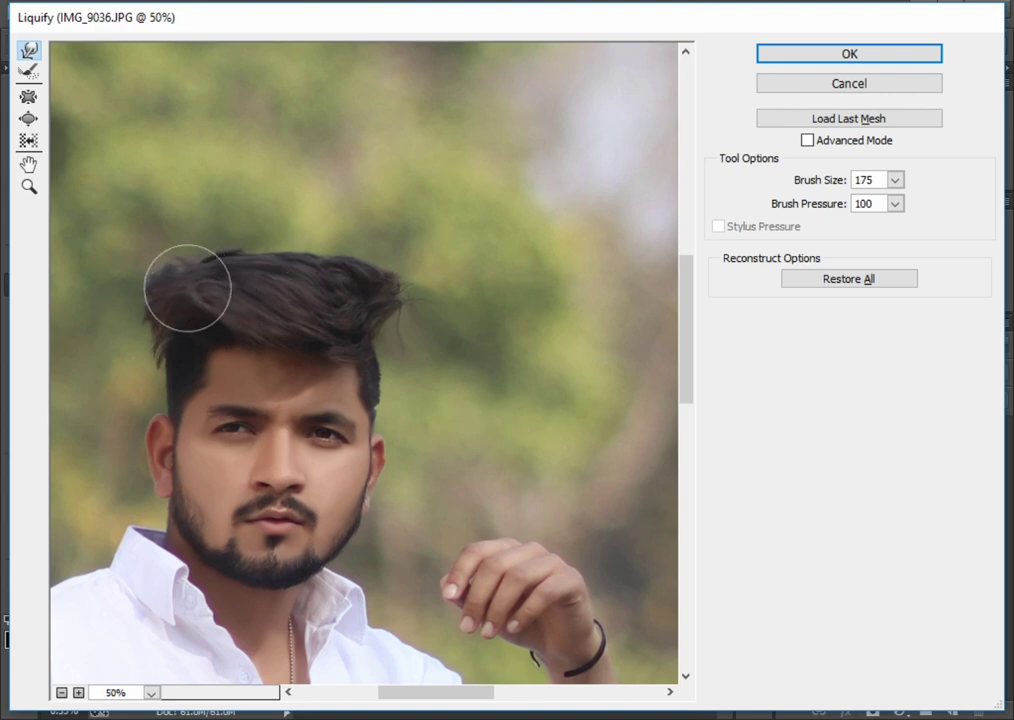
key(bracketleft)
key(bracketleft)
key(bracketleft)
key(bracketleft)
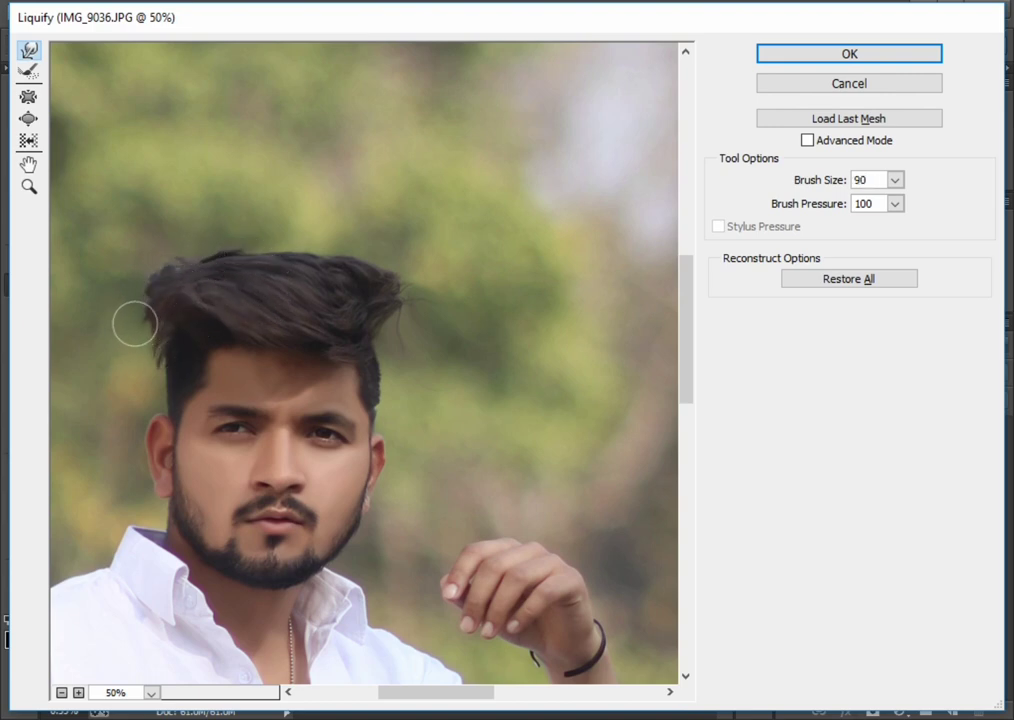
key(bracketleft)
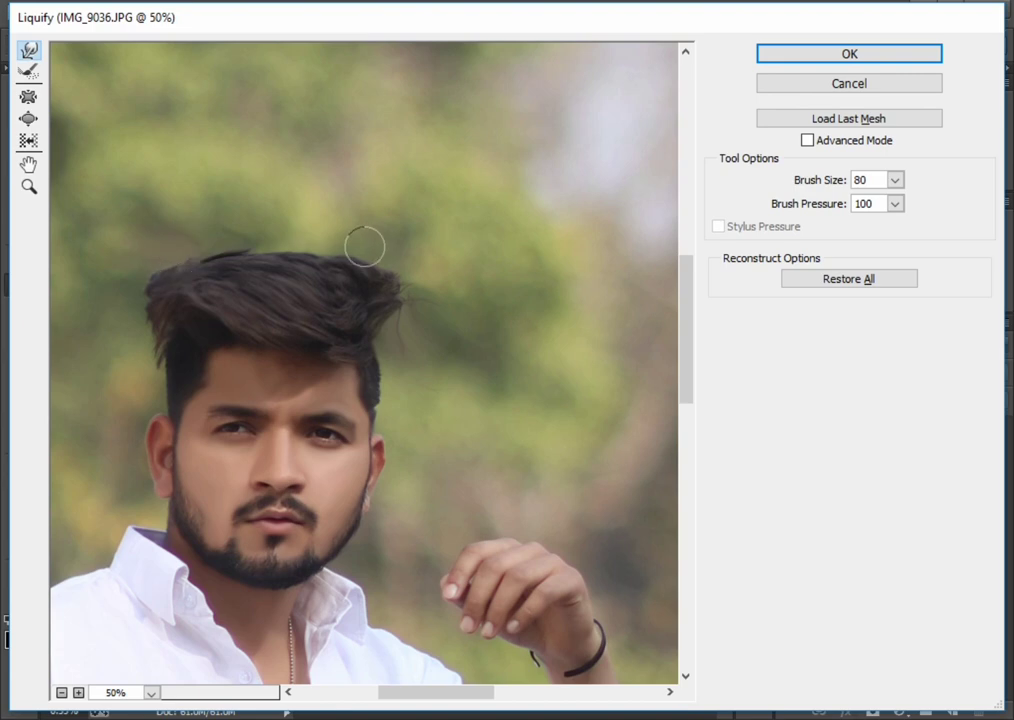
key(bracketright)
key(bracketright)
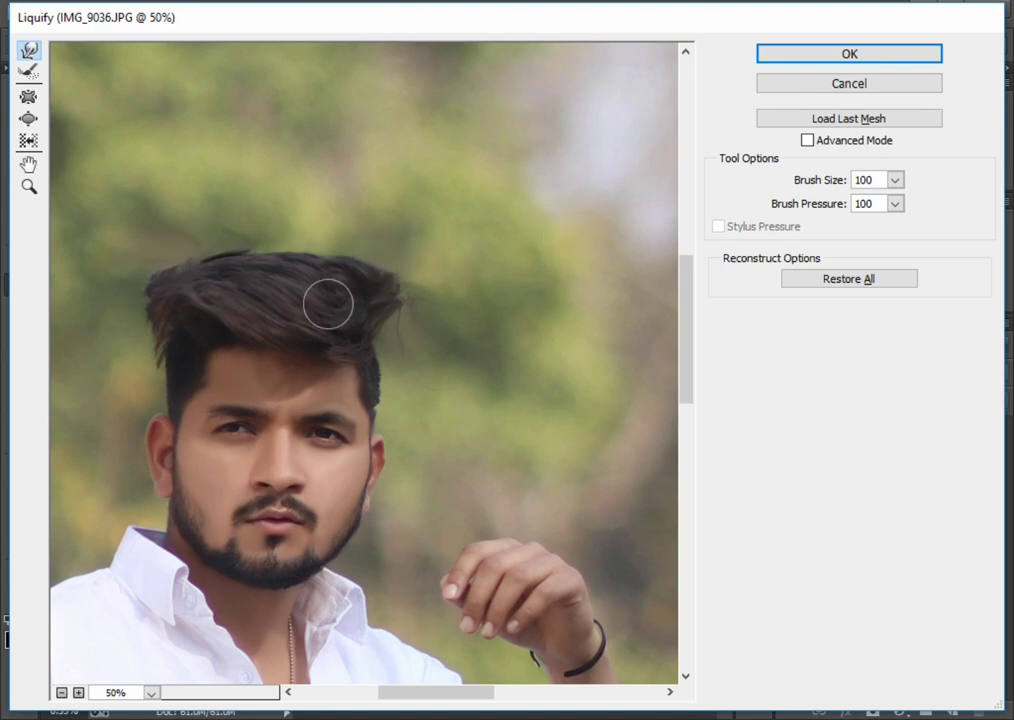
click(852, 55)
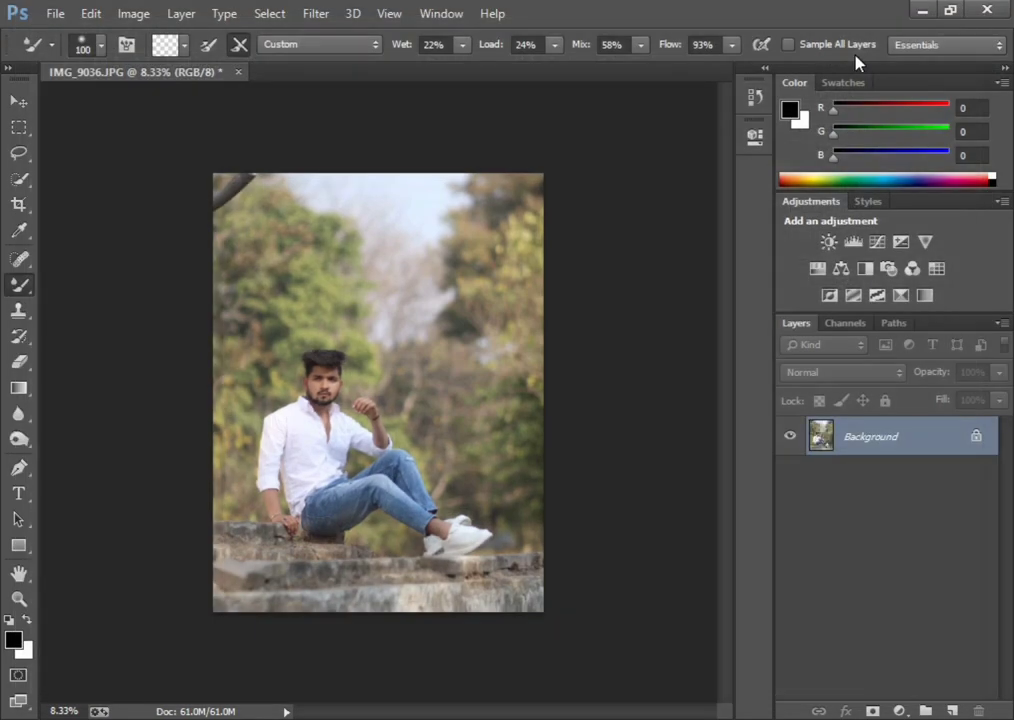
- Copy Background to Layer 1 with Ctrl+J and run Filter > Camera Raw Filter on it
key(ctrl+j)
click(316, 13)
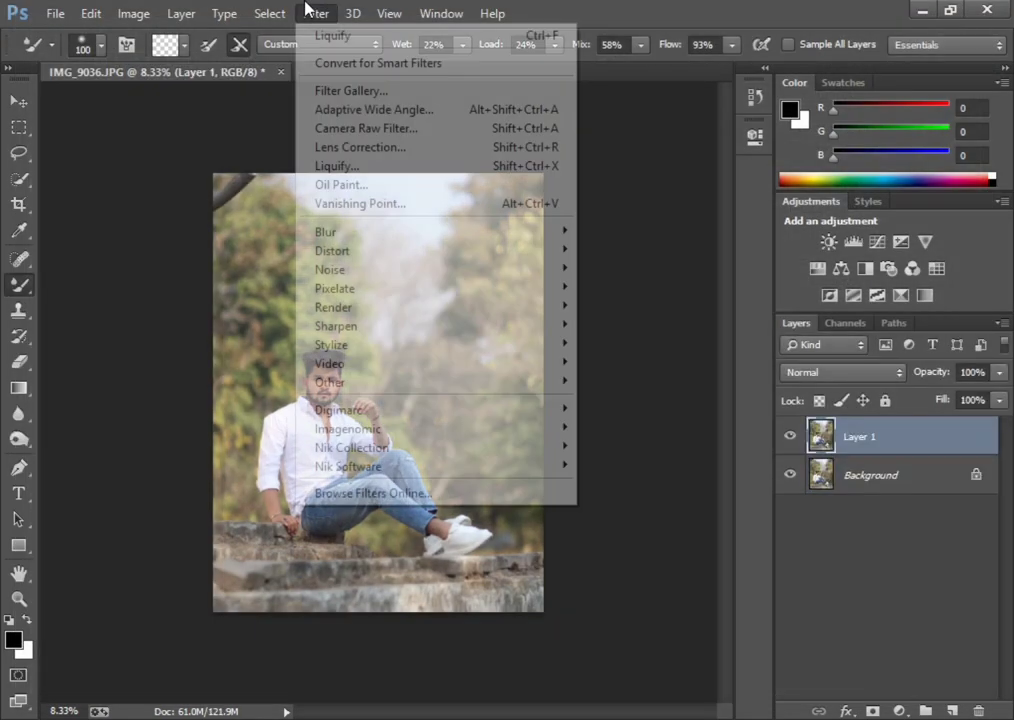
click(403, 130)
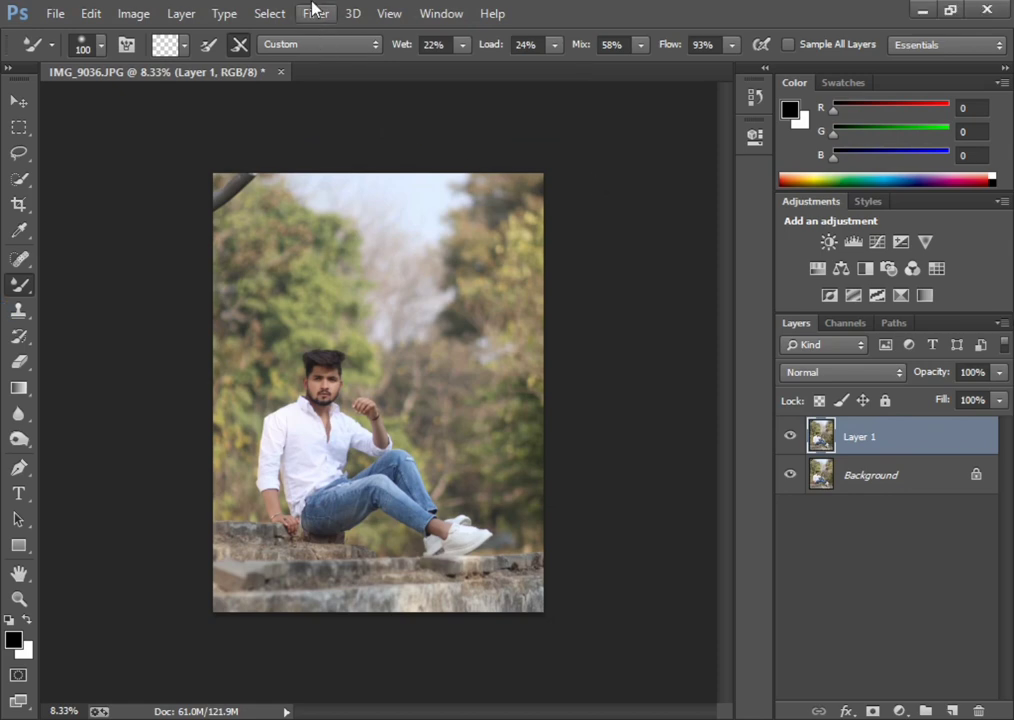
click(315, 13)
click(366, 132)
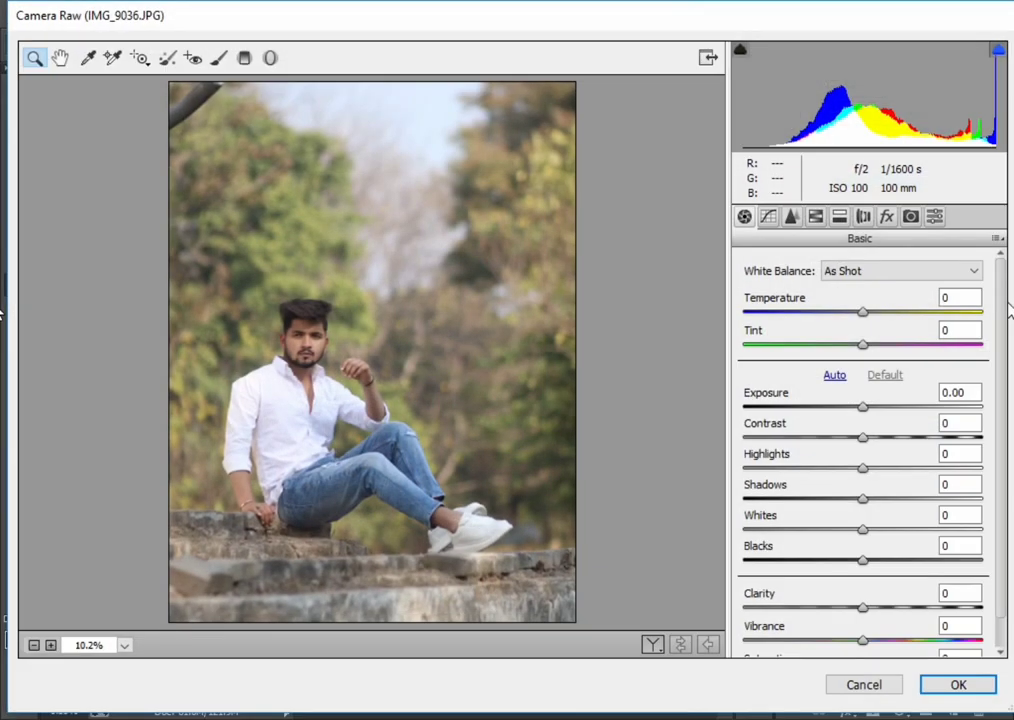
- Load the nsb (1).xmp preset and set HSL saturation to Yellows -24, Greens -35
click(996, 239)
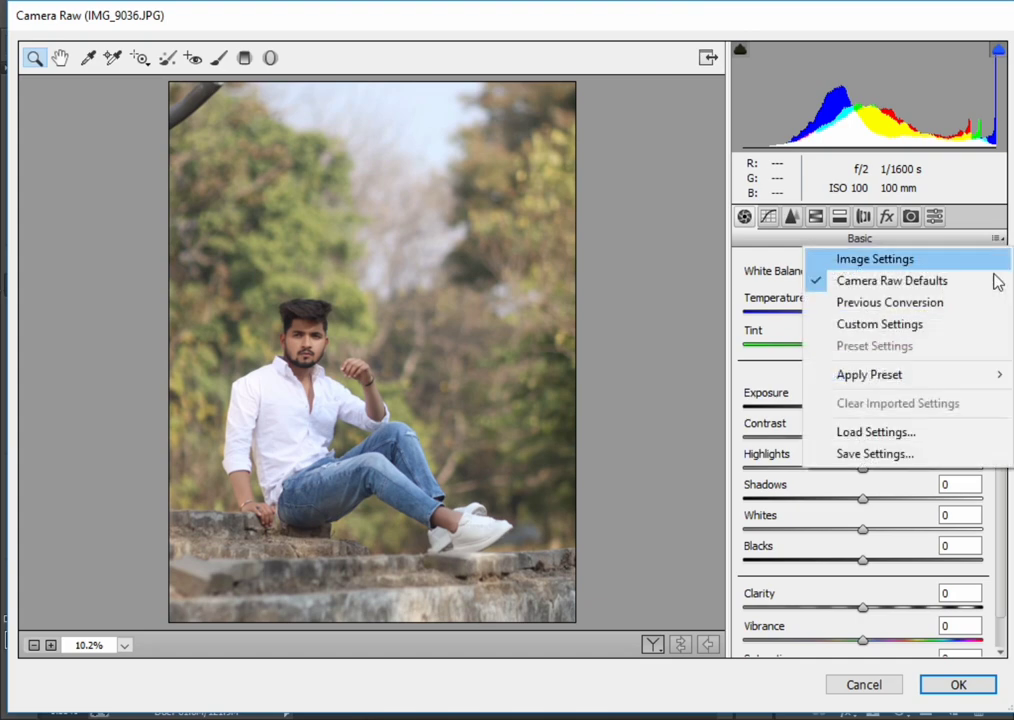
click(850, 431)
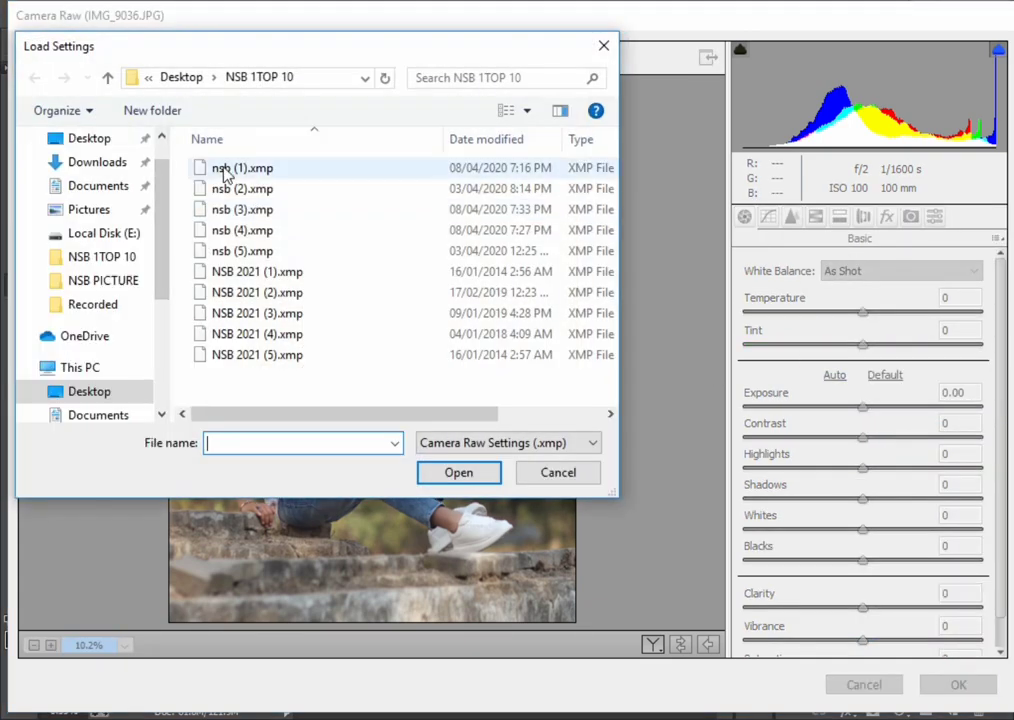
double_click(225, 170)
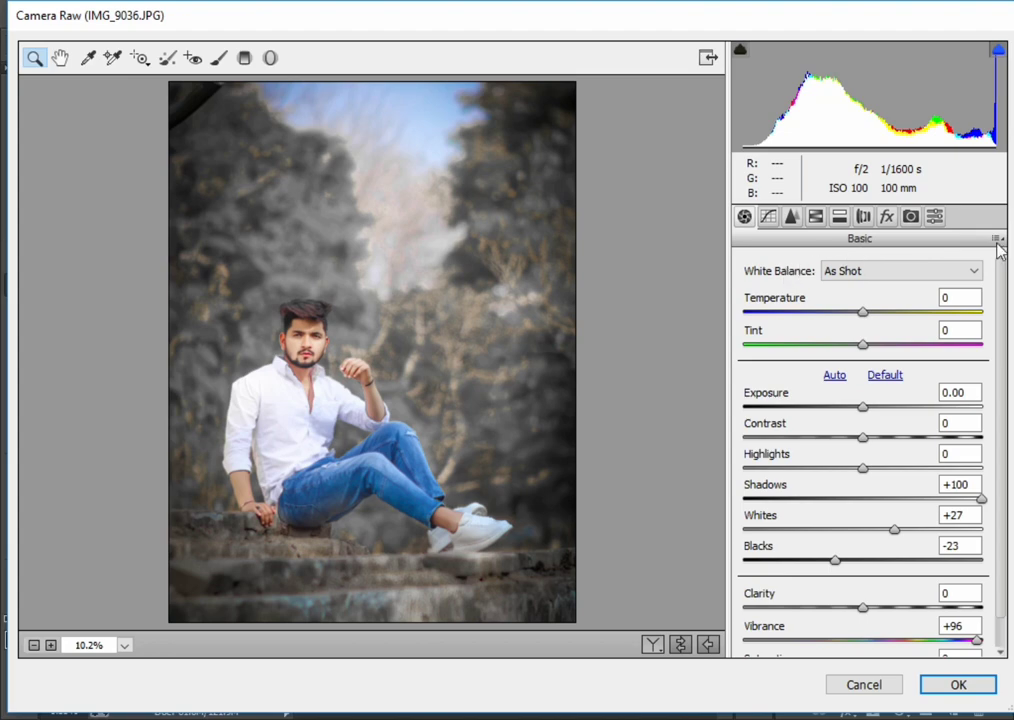
click(822, 217)
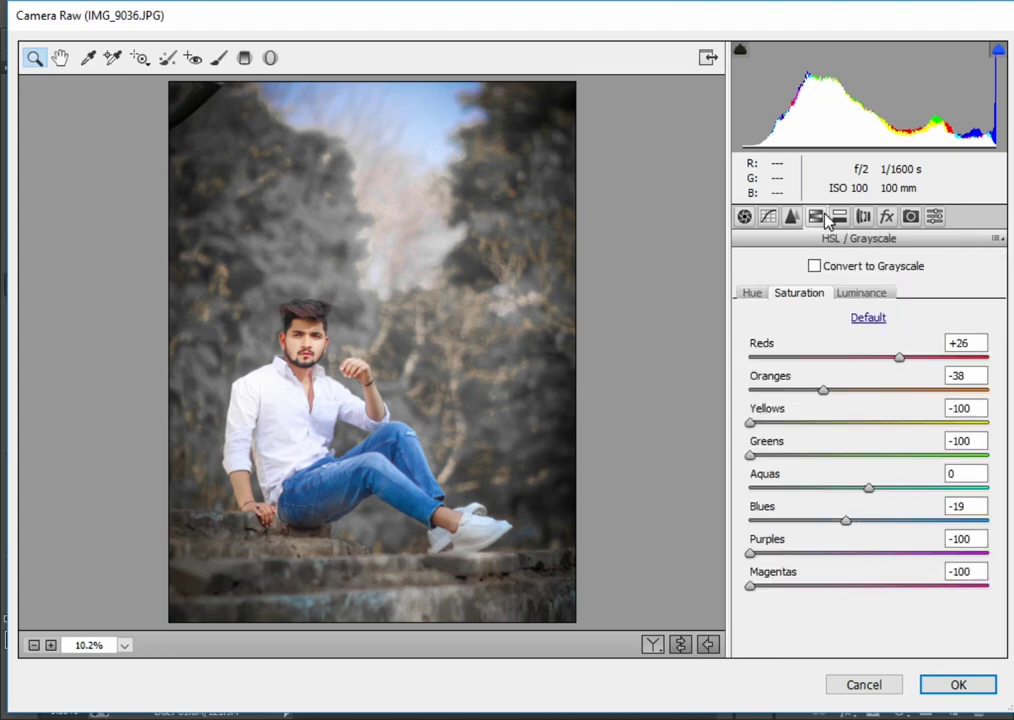
click(840, 422)
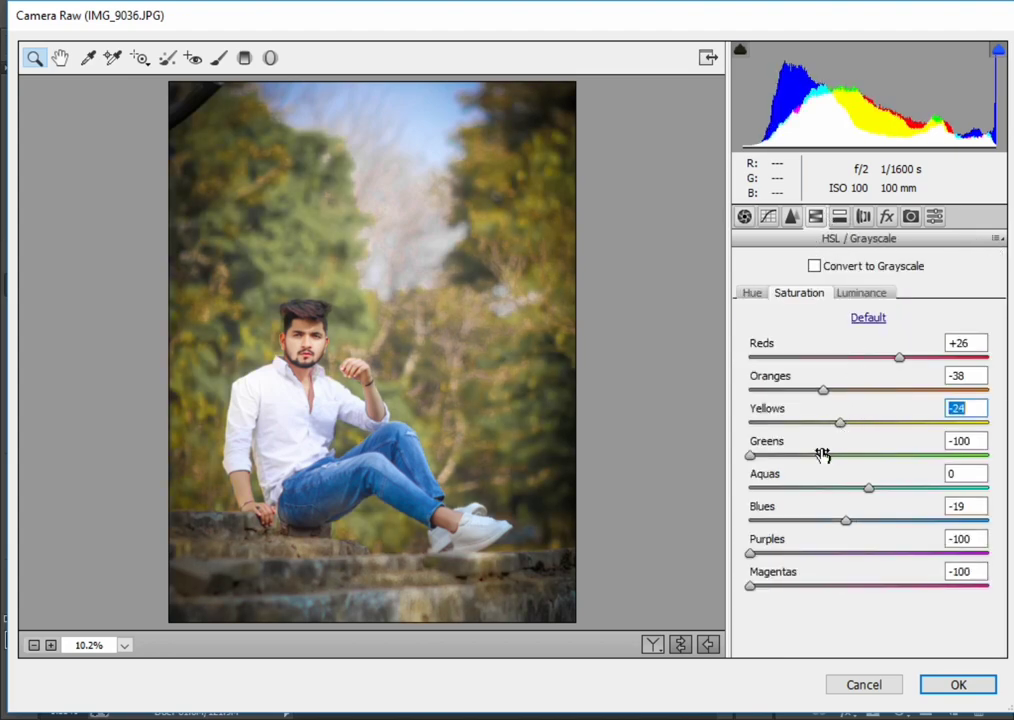
click(848, 455)
drag(859, 459, 838, 443)
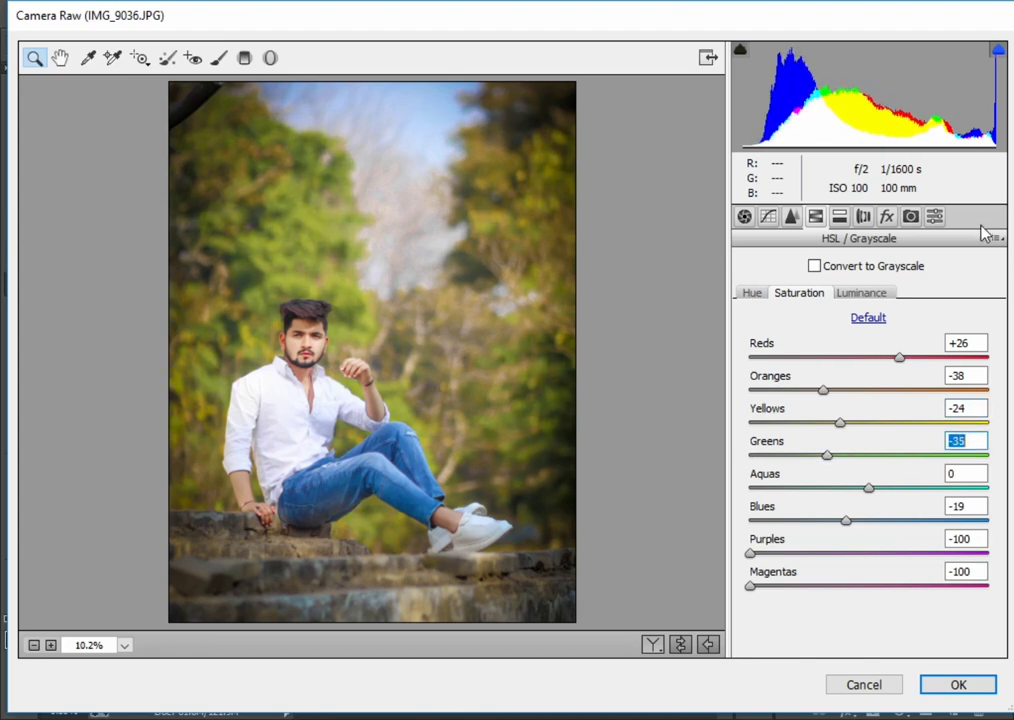
- Reset to Camera Raw Defaults, load the next preset, and set Yellows -60, Greens +85, Aquas -11
click(995, 238)
click(928, 280)
click(996, 240)
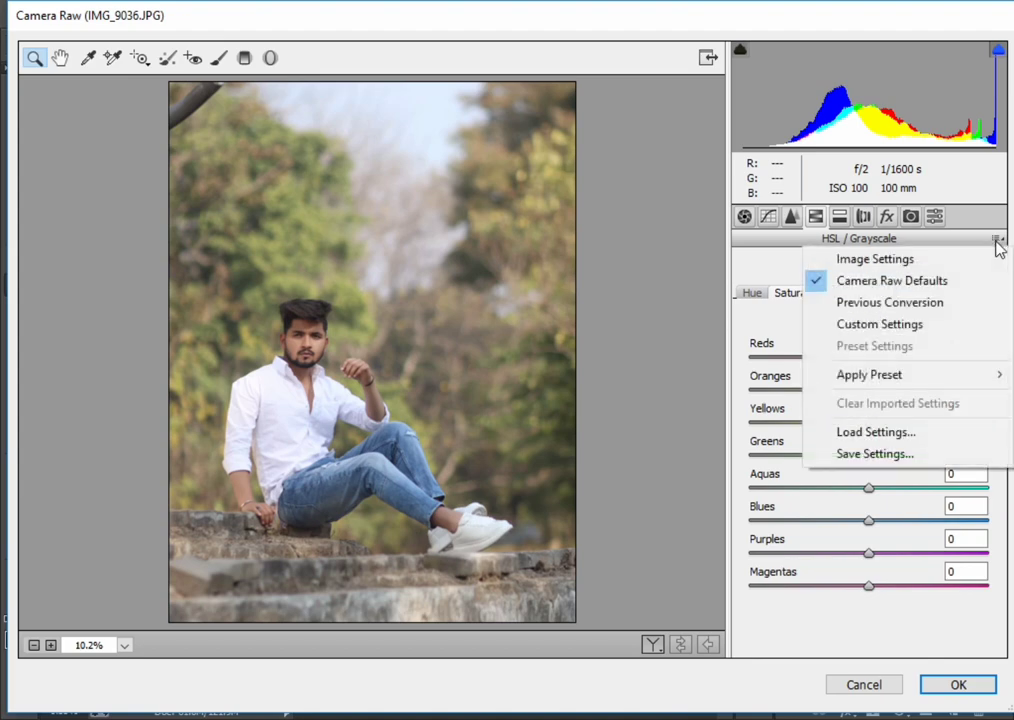
click(898, 432)
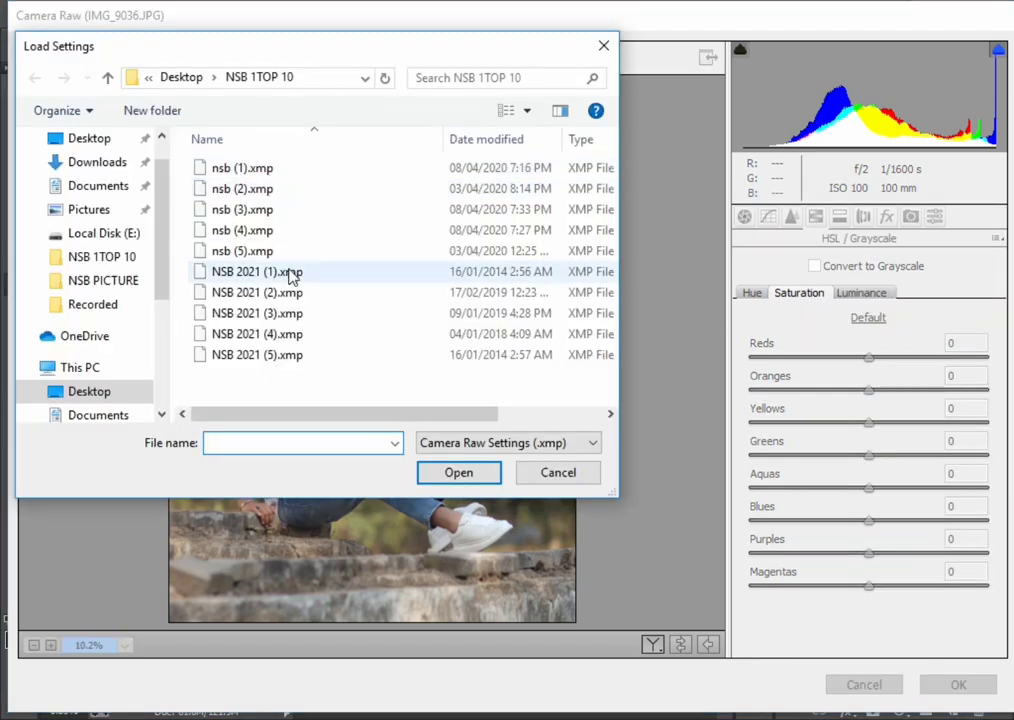
double_click(287, 193)
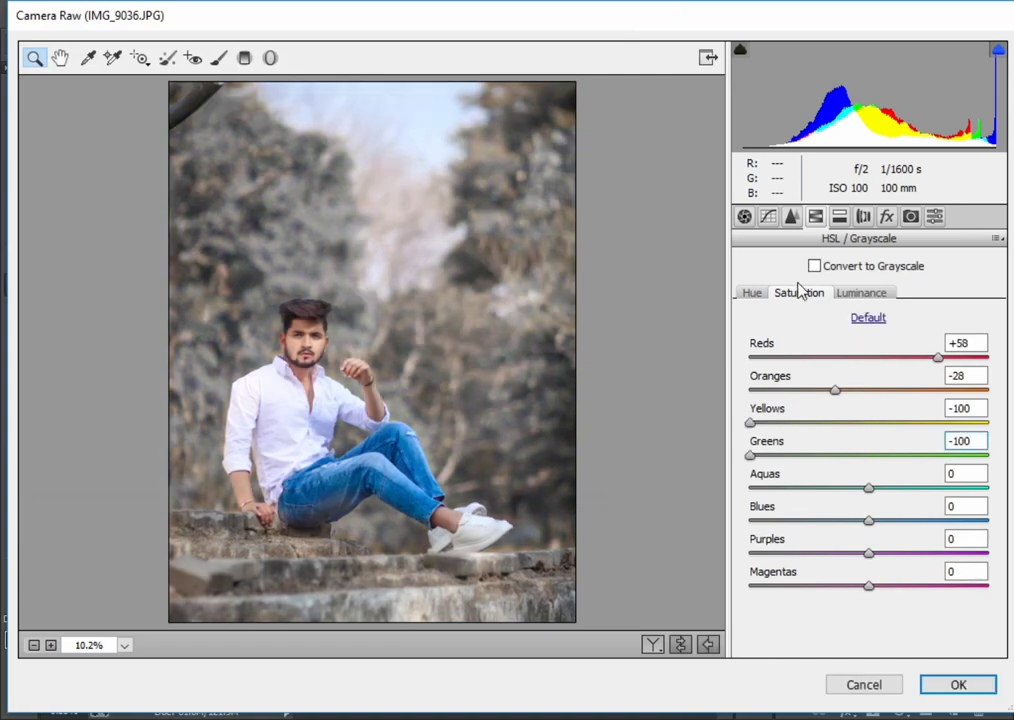
drag(750, 422, 797, 422)
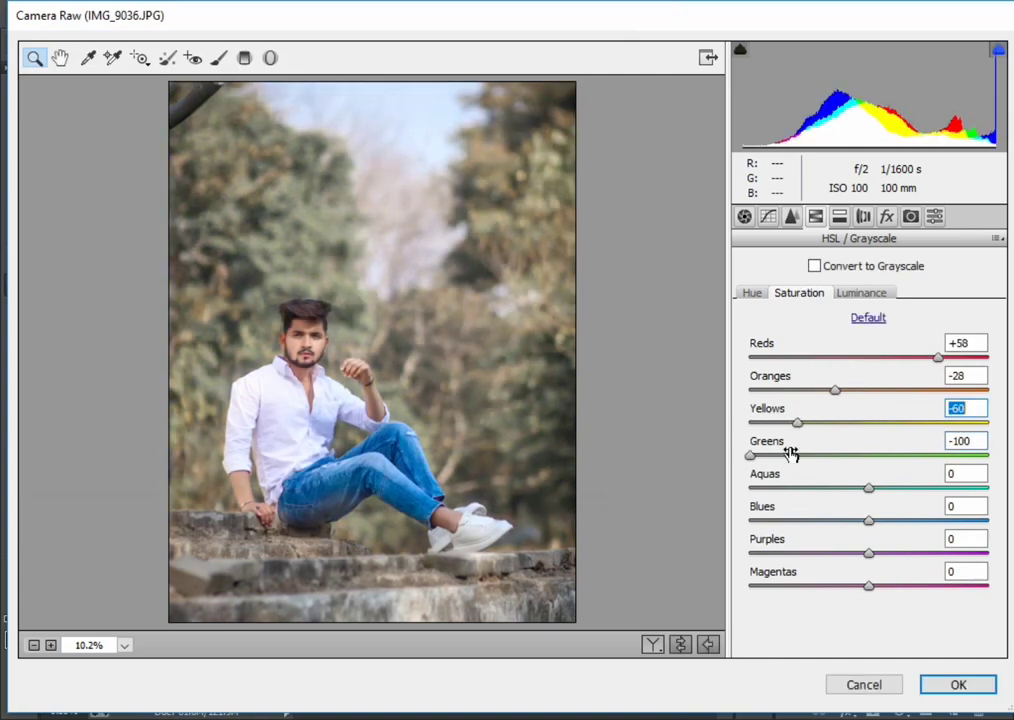
drag(750, 455, 808, 455)
drag(928, 455, 970, 455)
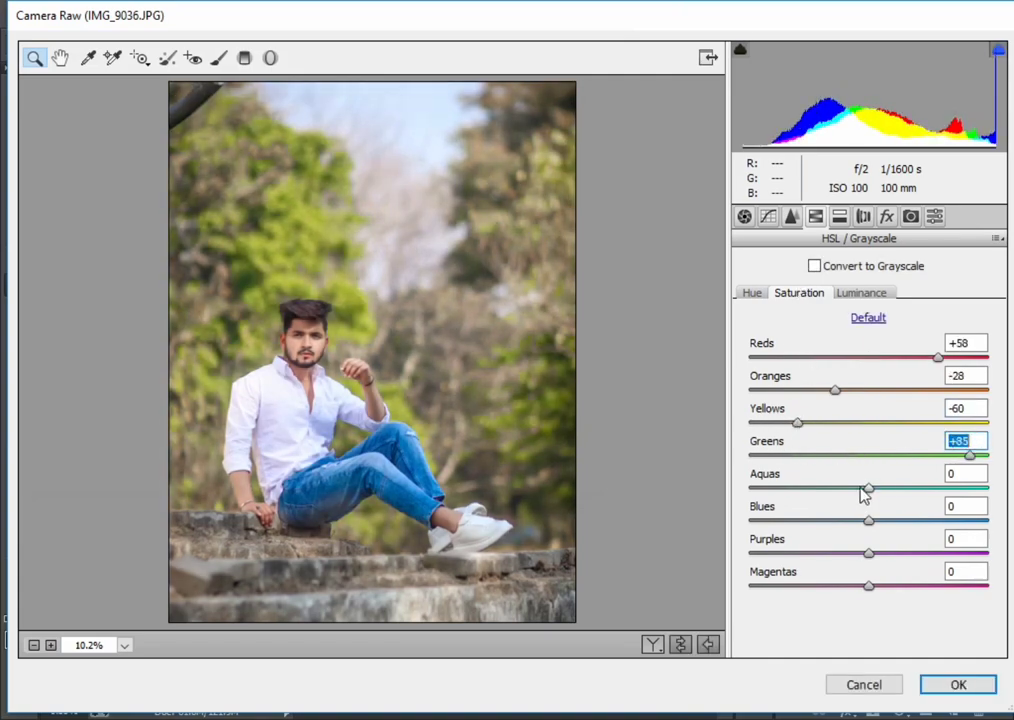
drag(864, 487, 856, 487)
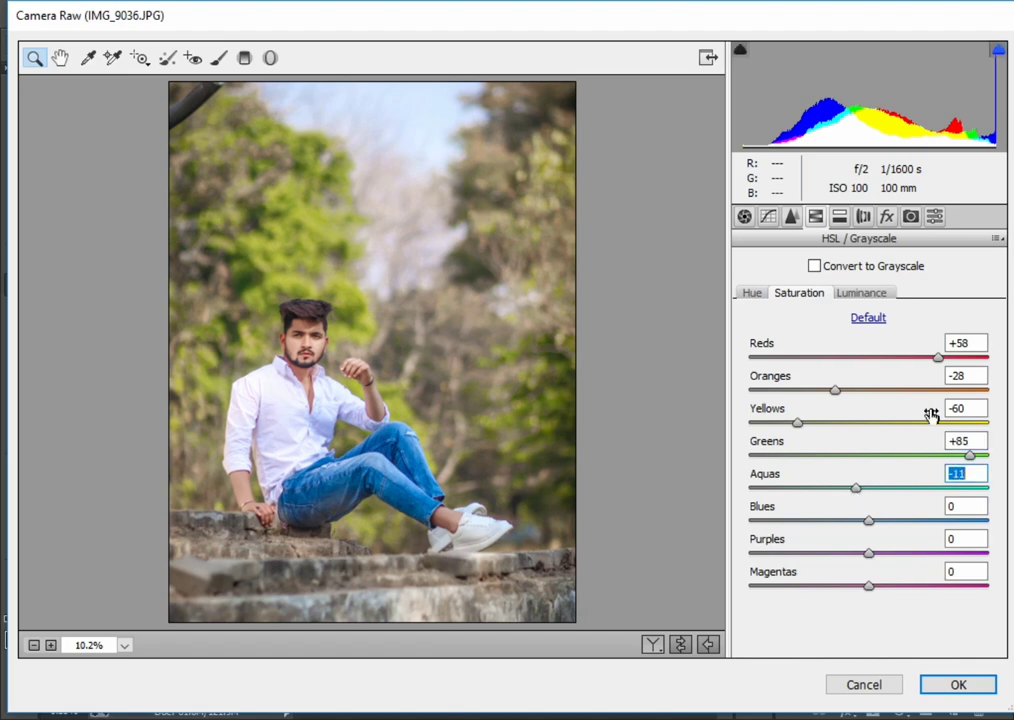
- Reset to Camera Raw Defaults, load nsb (3).xmp and adjust the Yellows saturation
click(997, 238)
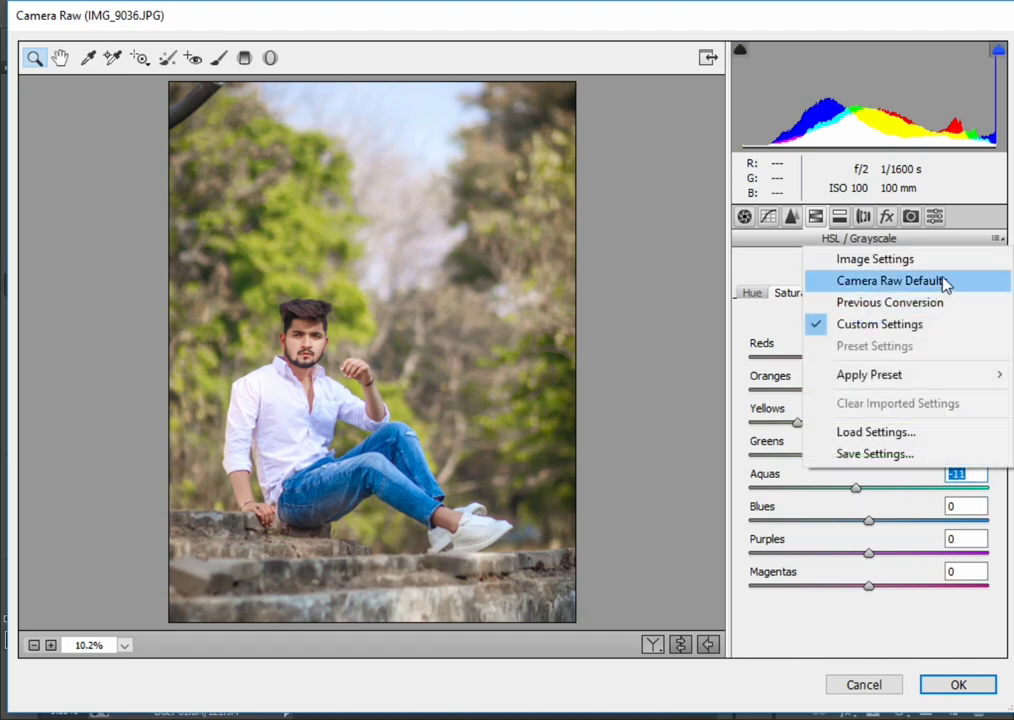
click(946, 281)
click(998, 239)
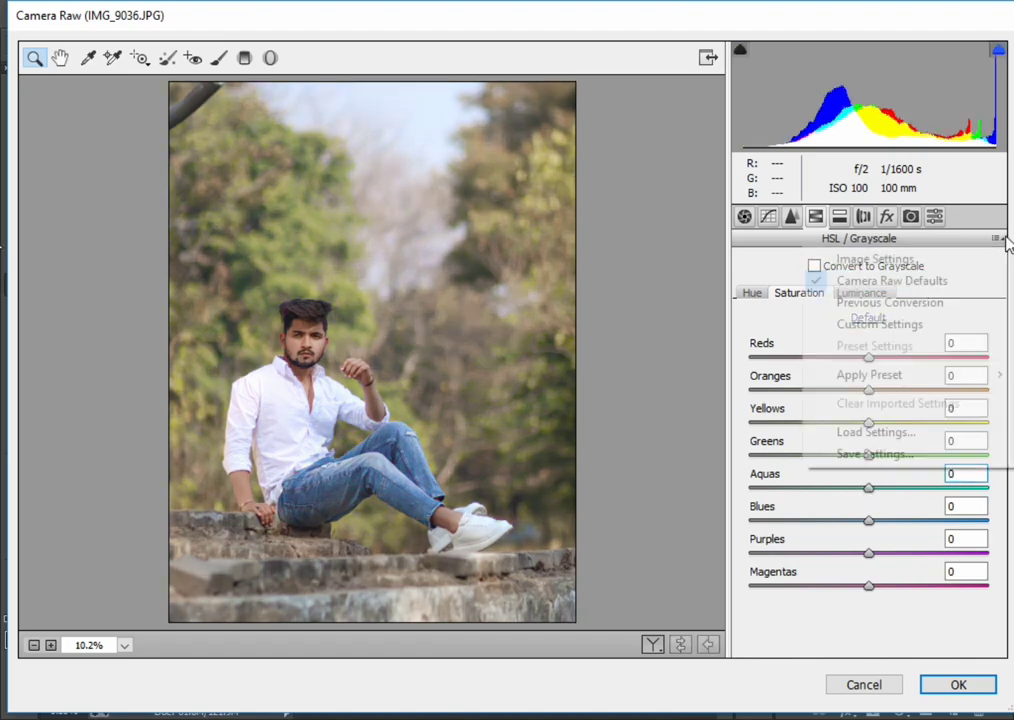
click(856, 431)
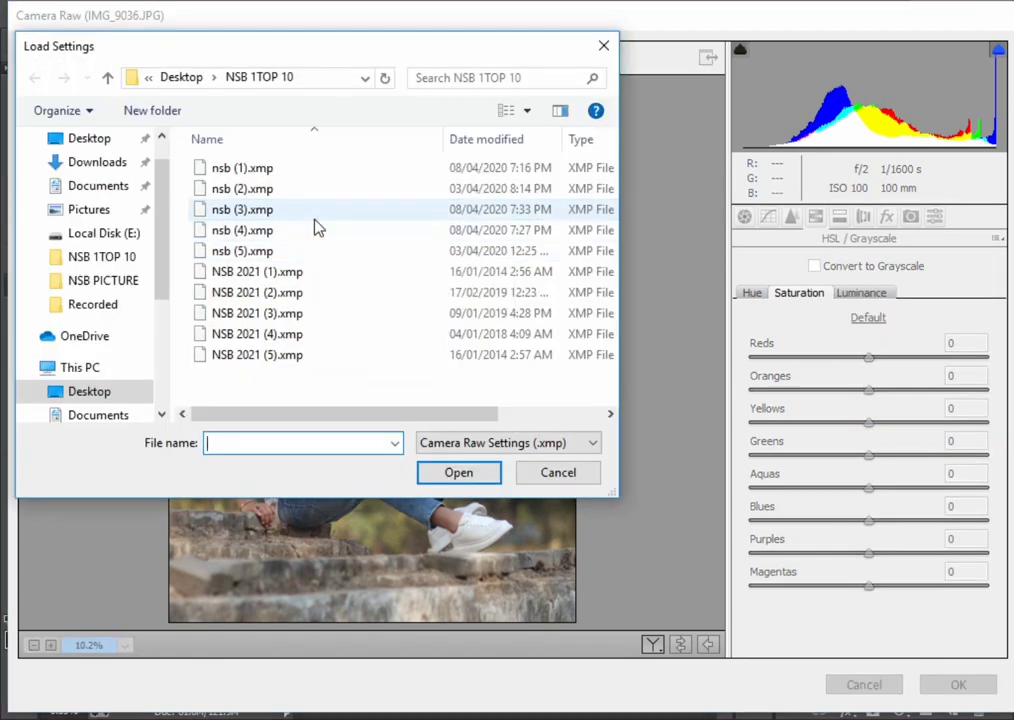
double_click(316, 214)
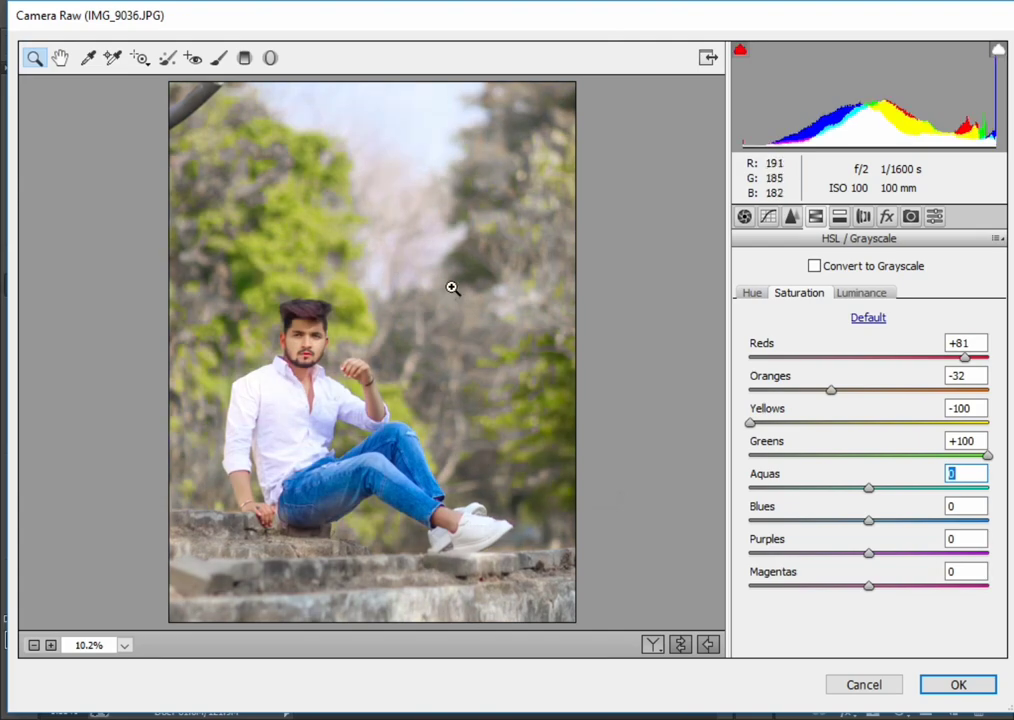
mouse_move(866, 422)
mouse_down()
mouse_move(744, 424)
mouse_move(917, 424)
mouse_up()
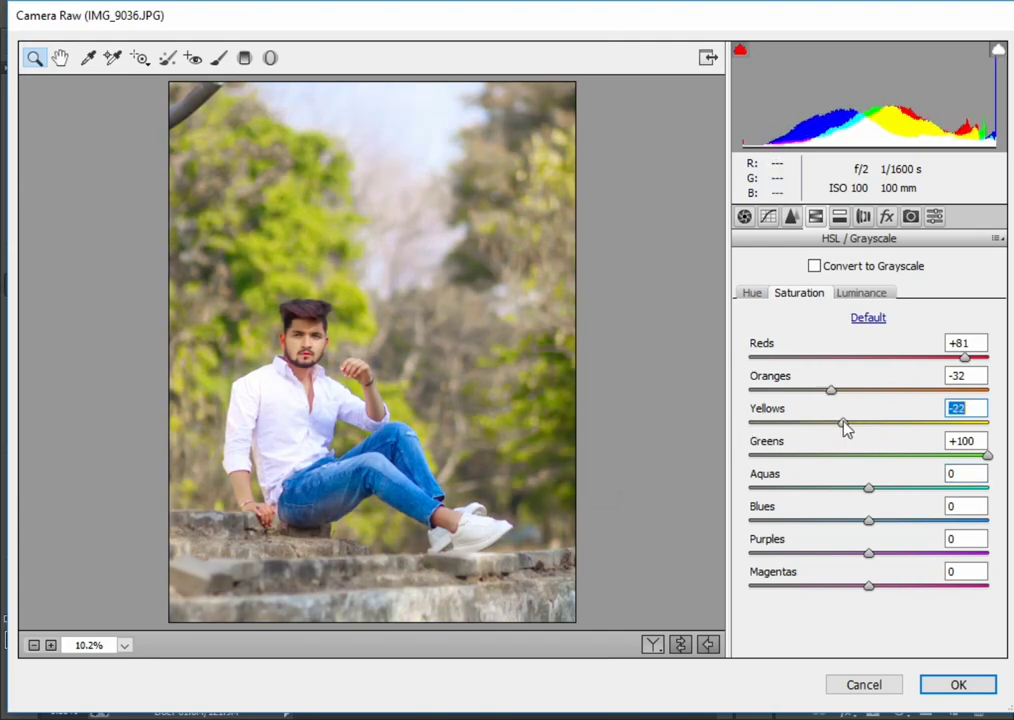
- Reset to Camera Raw Defaults and preview the nsb (5).xmp preset on the portrait
click(997, 238)
click(931, 291)
click(997, 238)
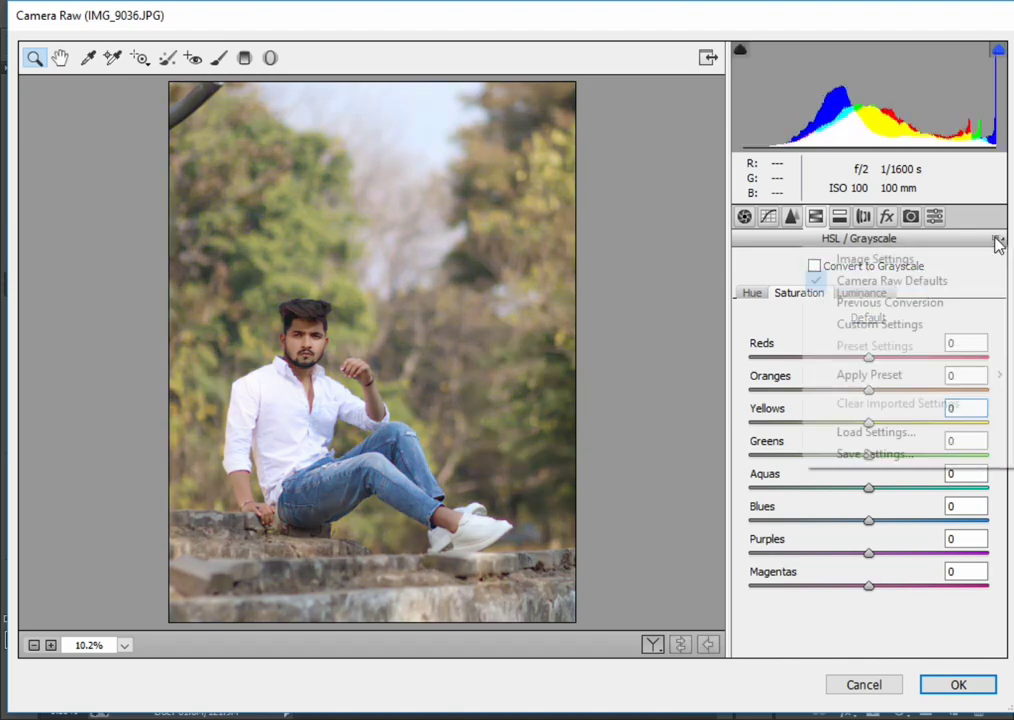
click(845, 433)
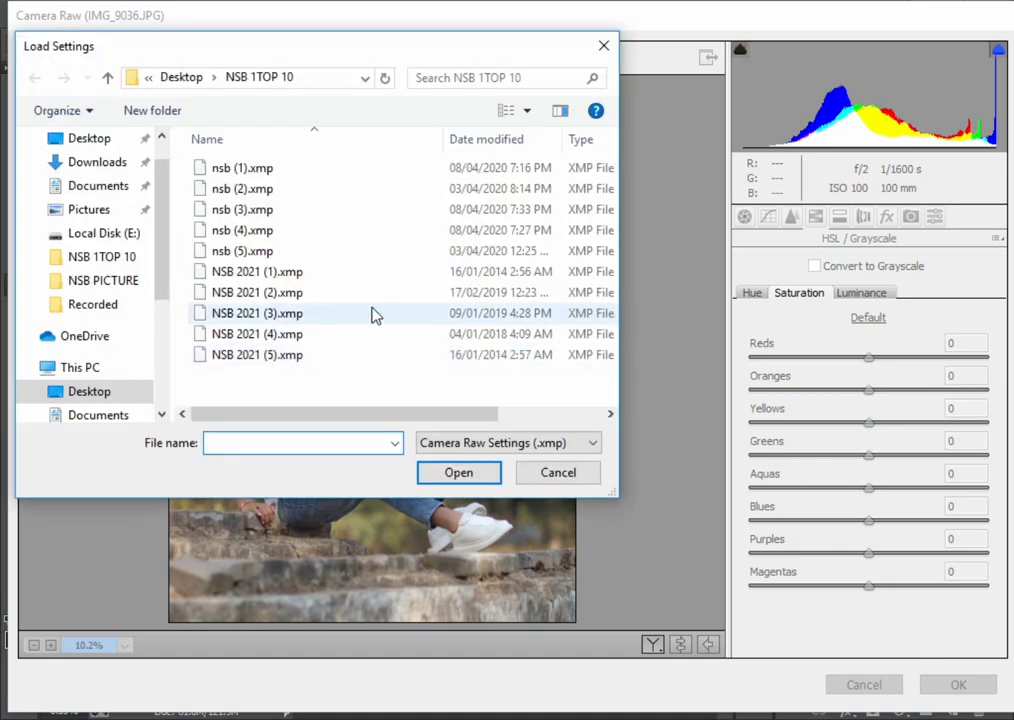
double_click(276, 251)
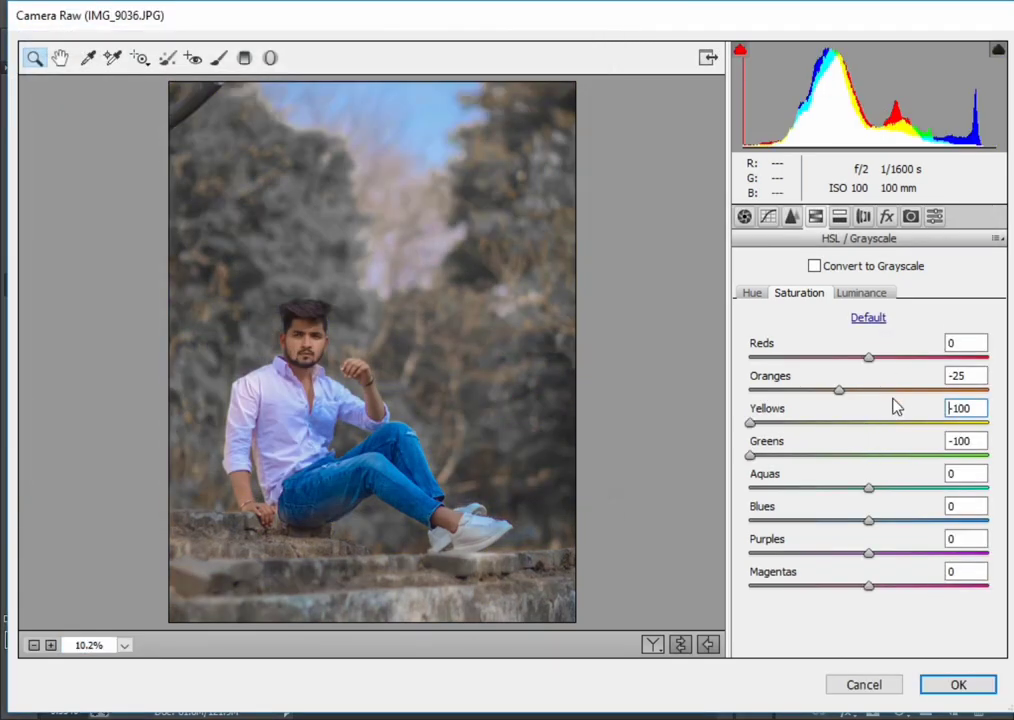
- Return the photo to Camera Raw Defaults and bring up the Load Settings preset files
click(996, 238)
key(Down)
key(Return)
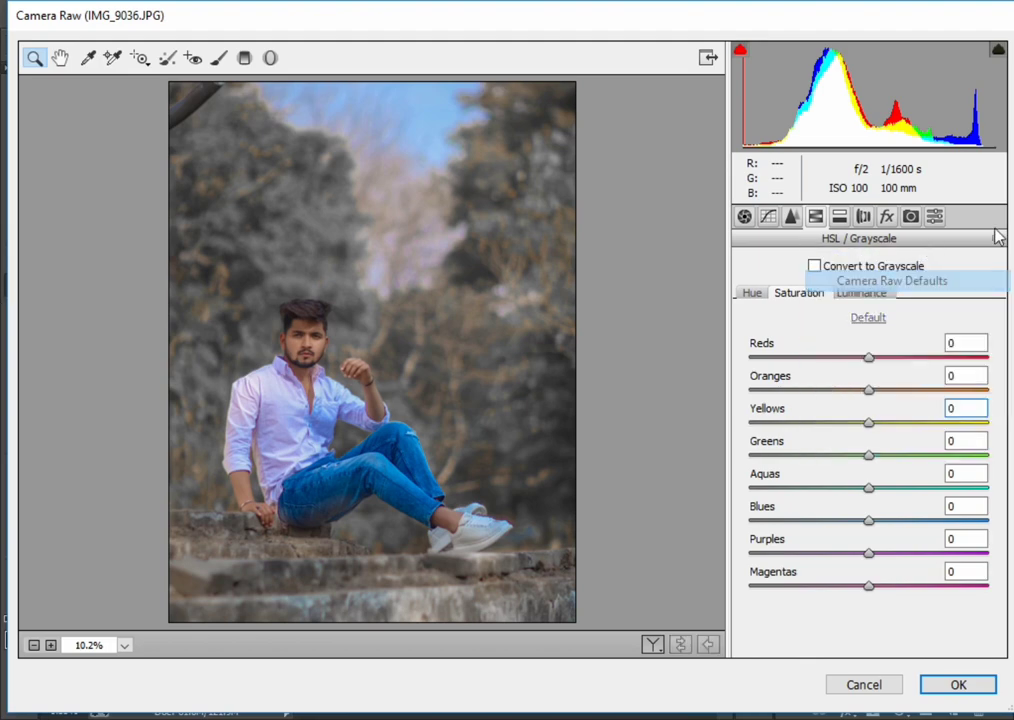
click(890, 435)
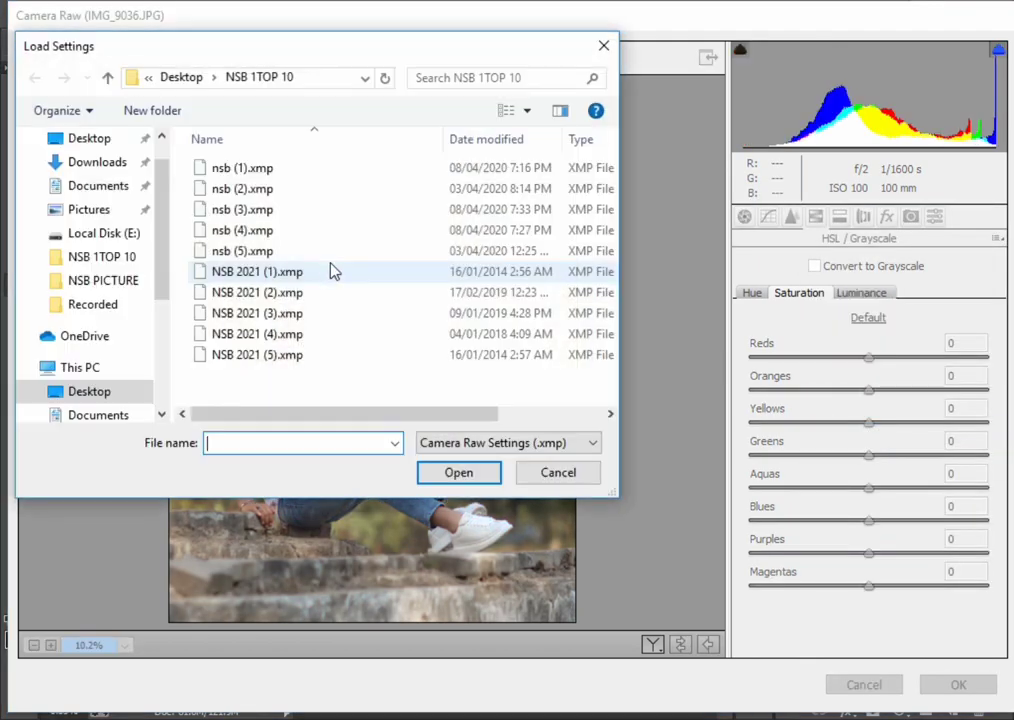
- Preview nsb (4).xmp, reset to Camera Raw Defaults, and reopen Load Settings
double_click(303, 235)
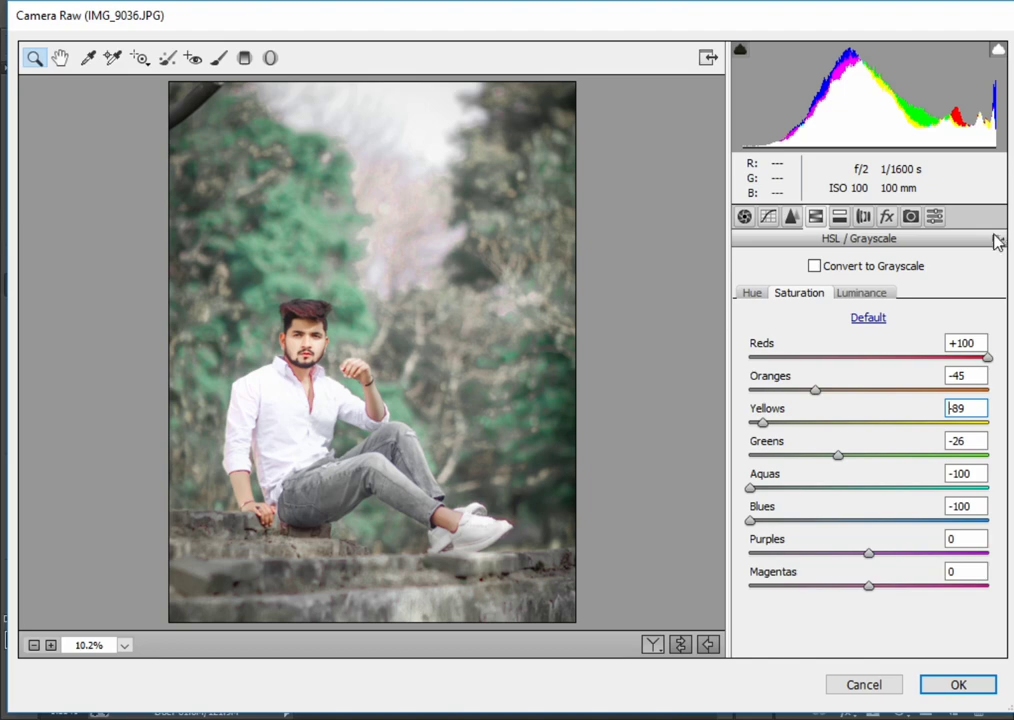
click(997, 240)
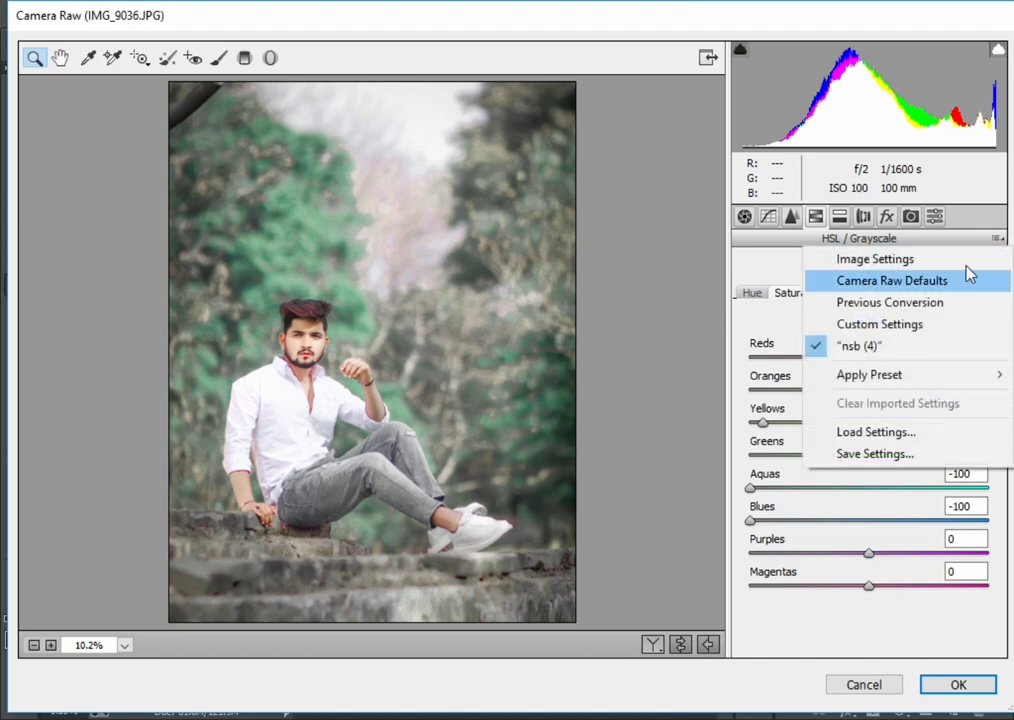
click(969, 280)
click(997, 240)
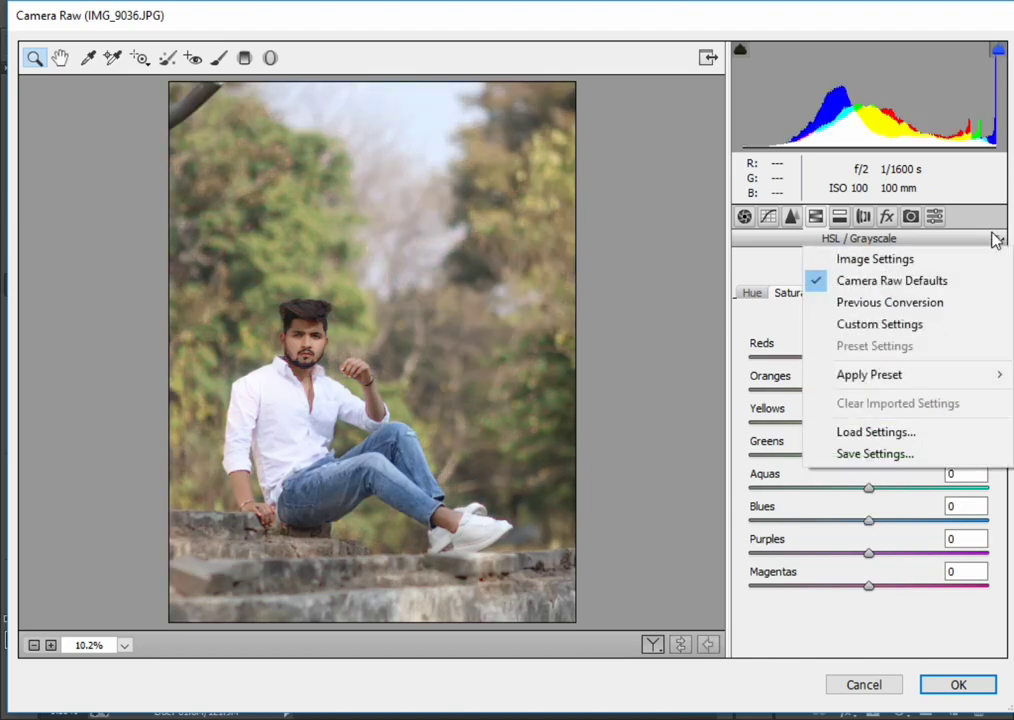
click(898, 432)
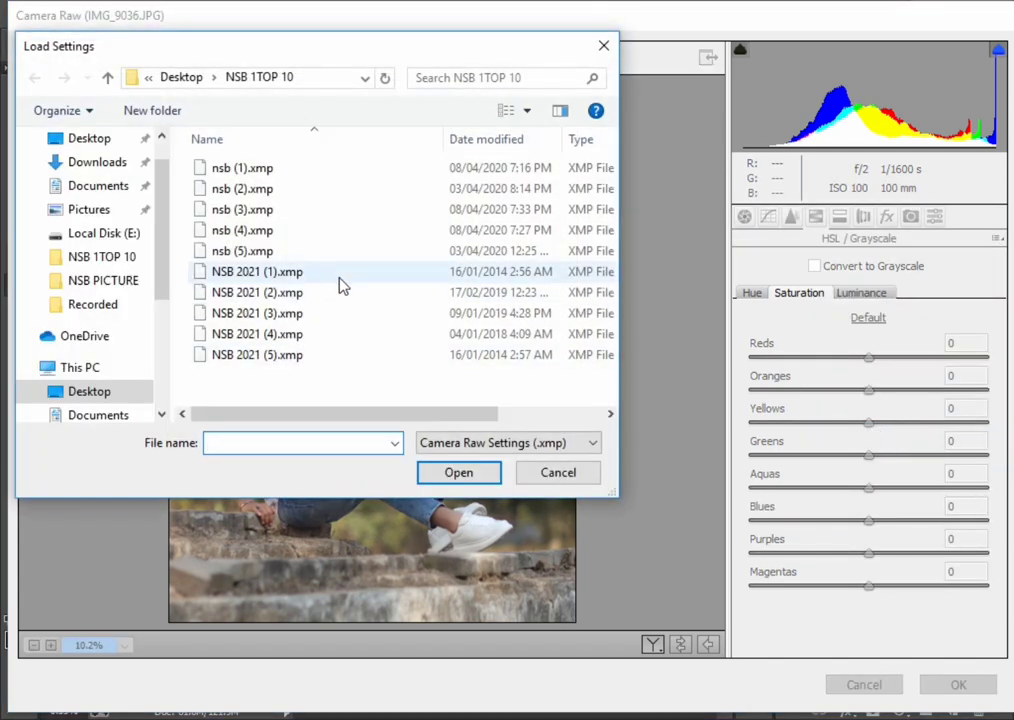
- Preview NSB 2021 (1).xmp, revert and reset to Camera Raw Defaults, then reopen Load Settings
double_click(340, 286)
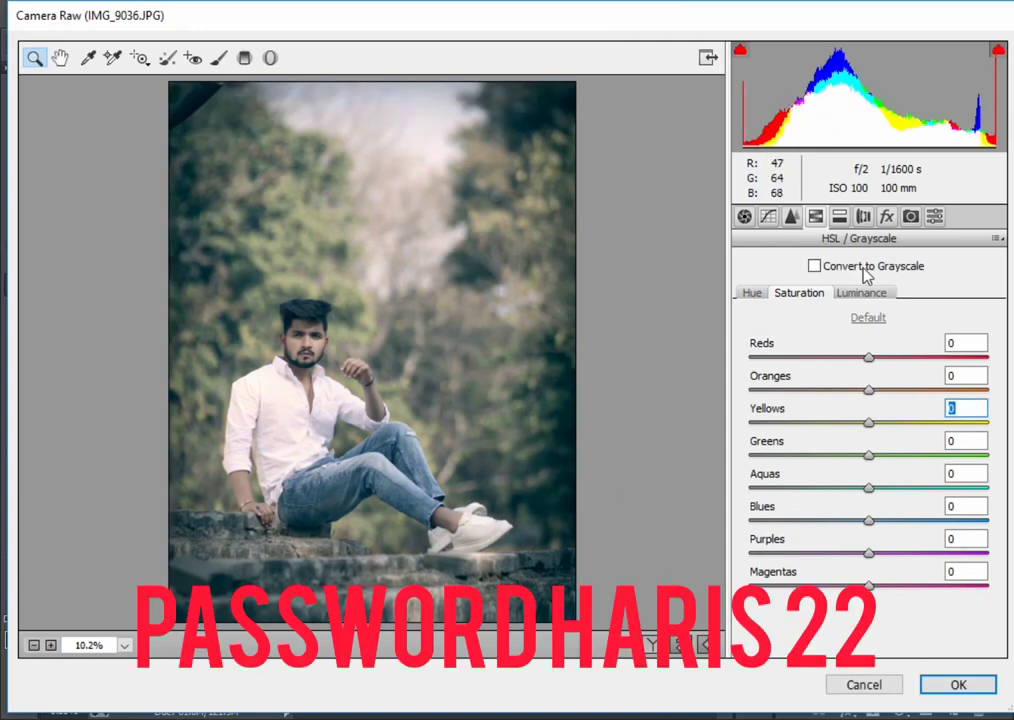
click(996, 238)
click(897, 301)
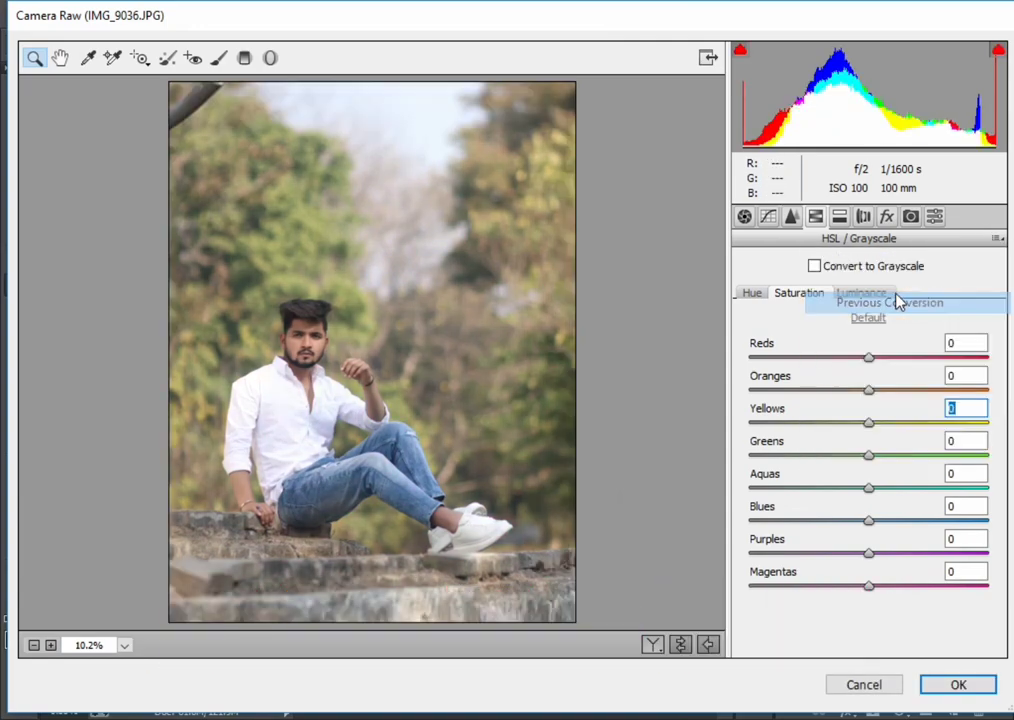
click(996, 238)
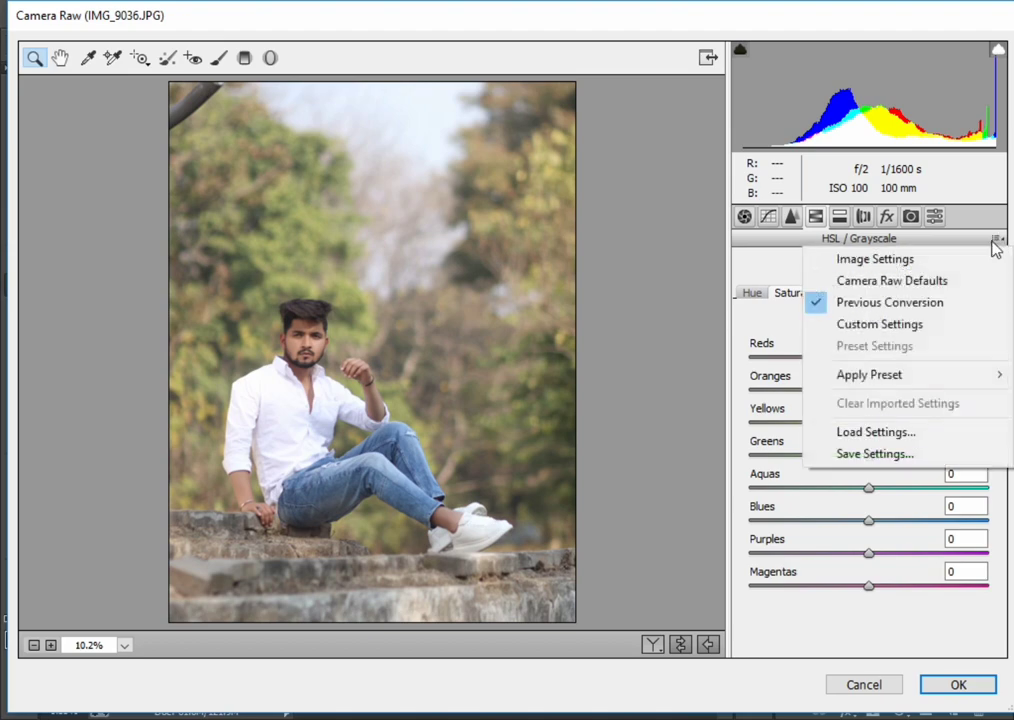
click(887, 284)
click(996, 238)
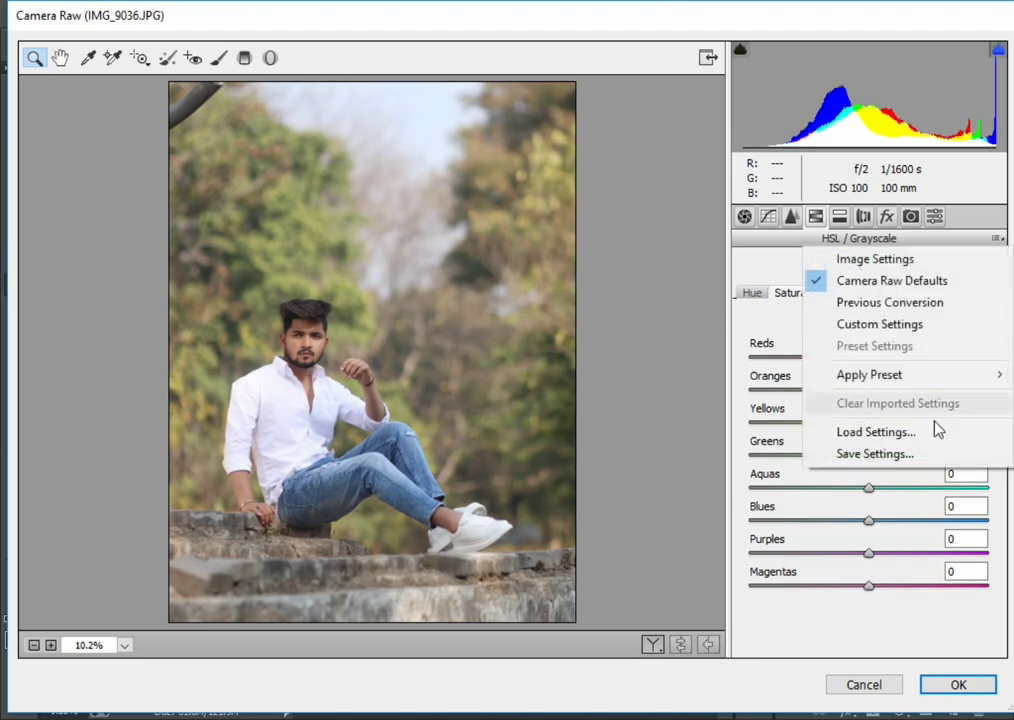
click(925, 428)
- Try the NSB 2021 (2) preset, reset to Camera Raw Defaults, and reopen Load Settings
key(Escape)
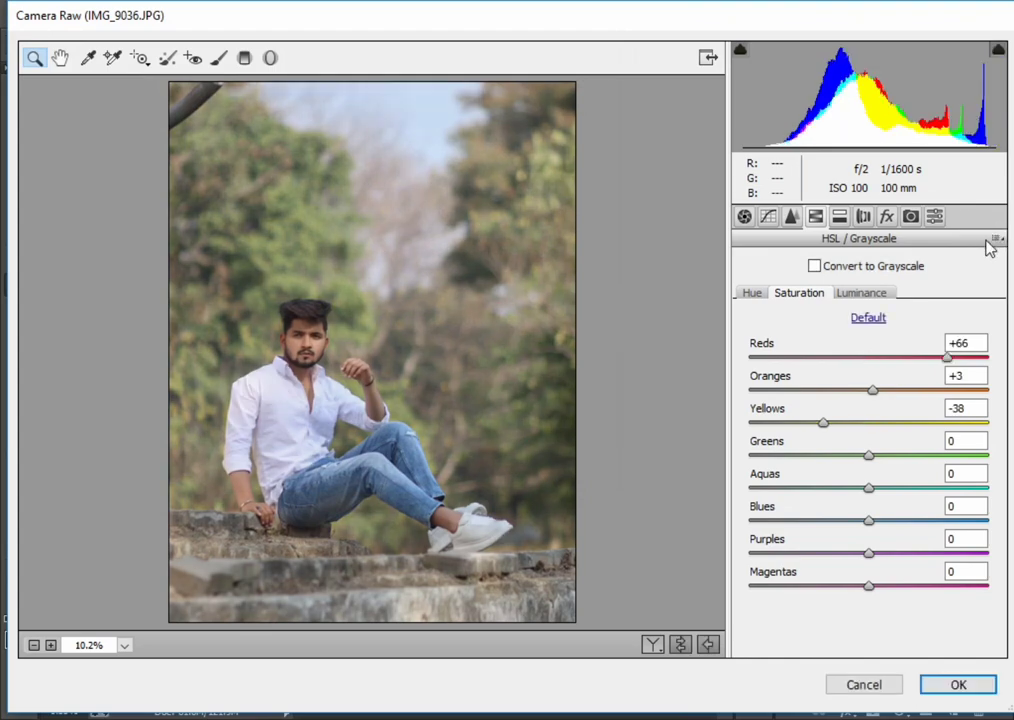
click(996, 239)
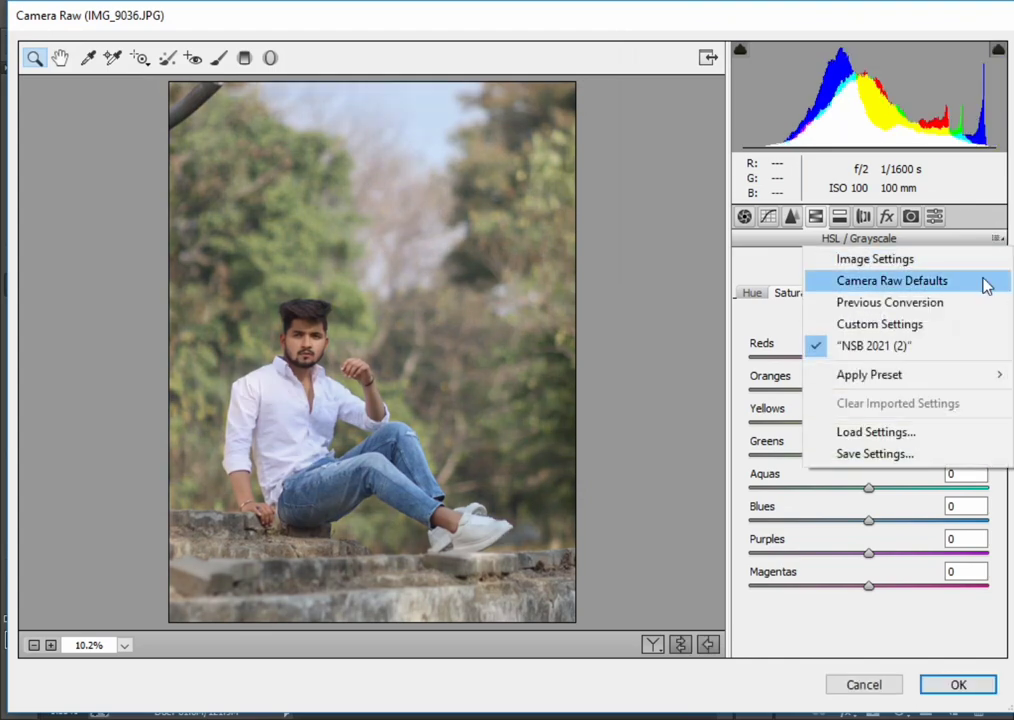
click(985, 282)
click(996, 239)
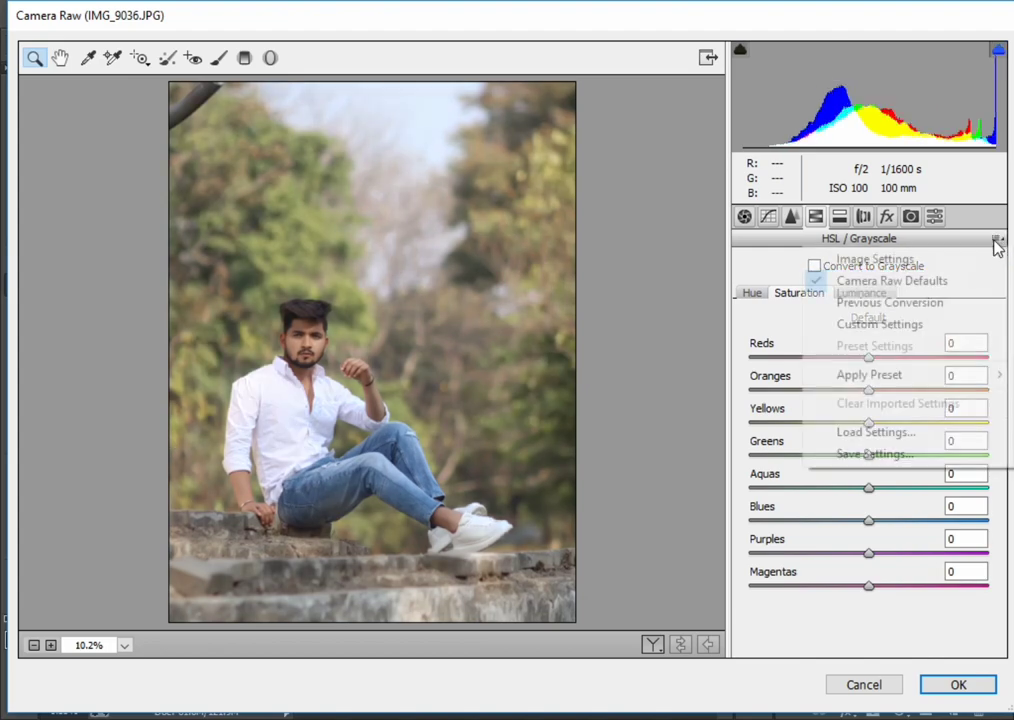
click(880, 430)
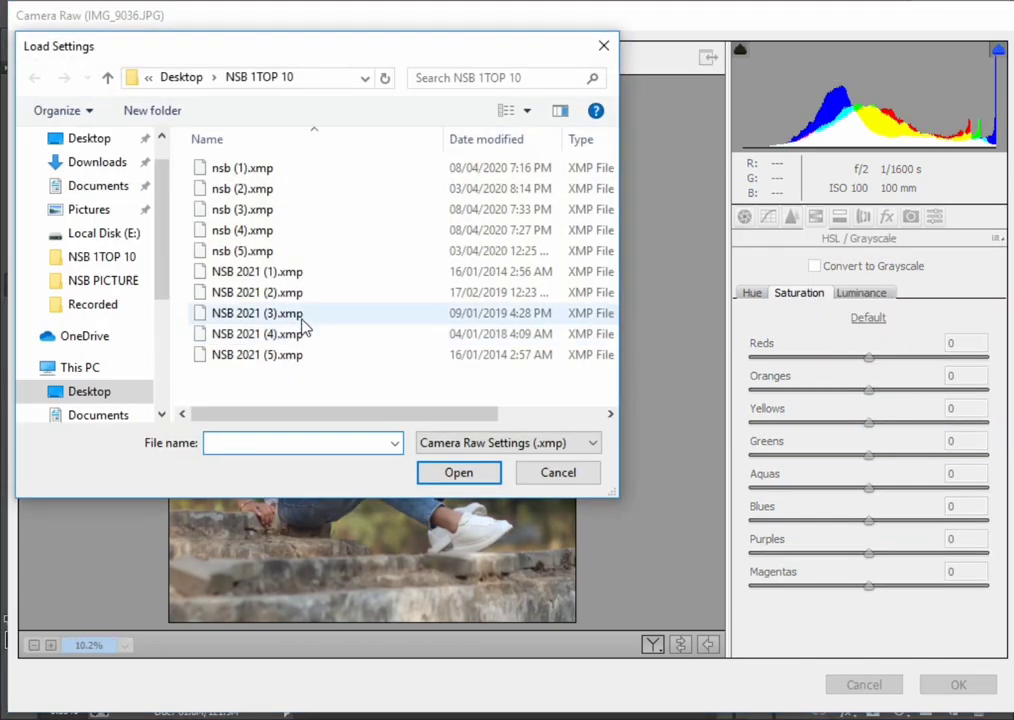
- Preview NSB 2021 (3).xmp, then reset to Camera Raw Defaults and reopen Load Settings
double_click(300, 318)
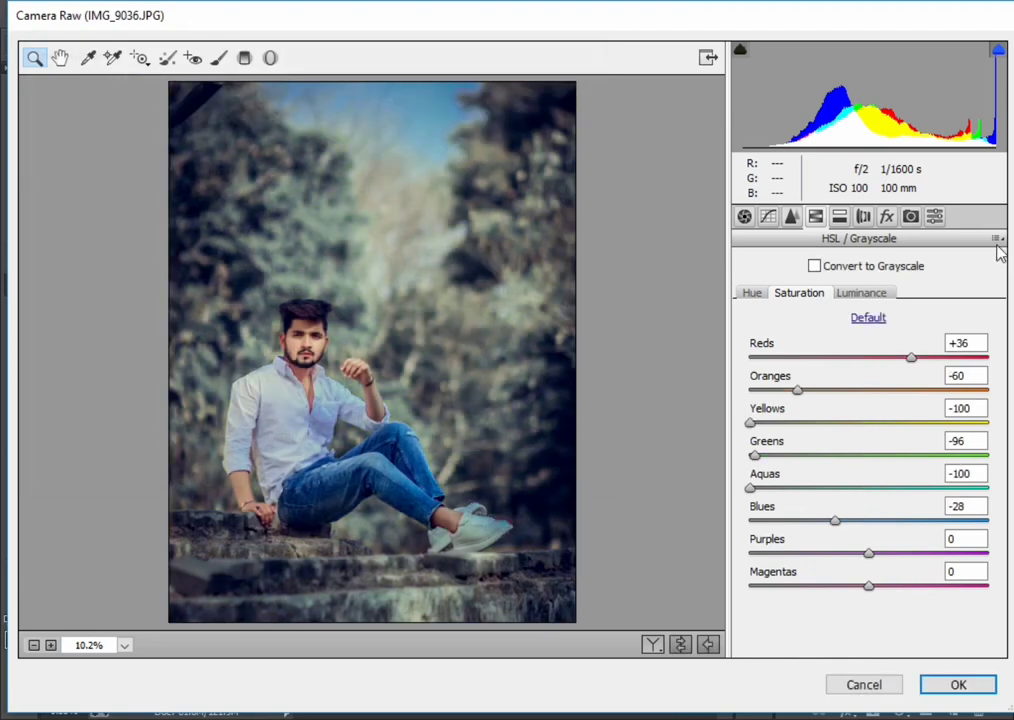
click(997, 240)
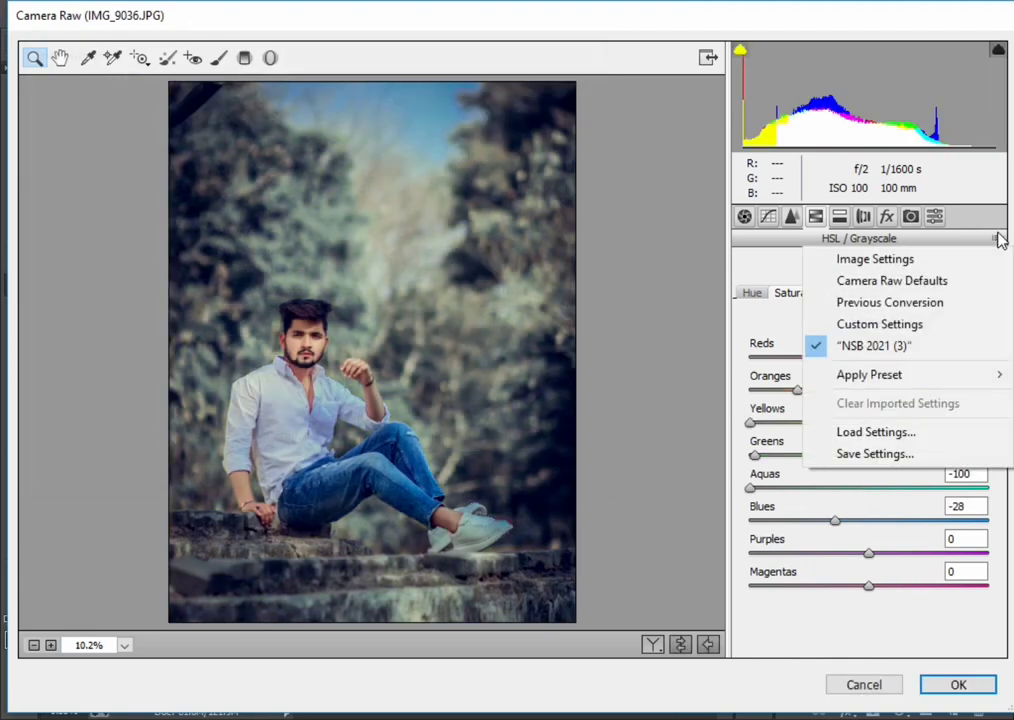
click(885, 281)
click(997, 240)
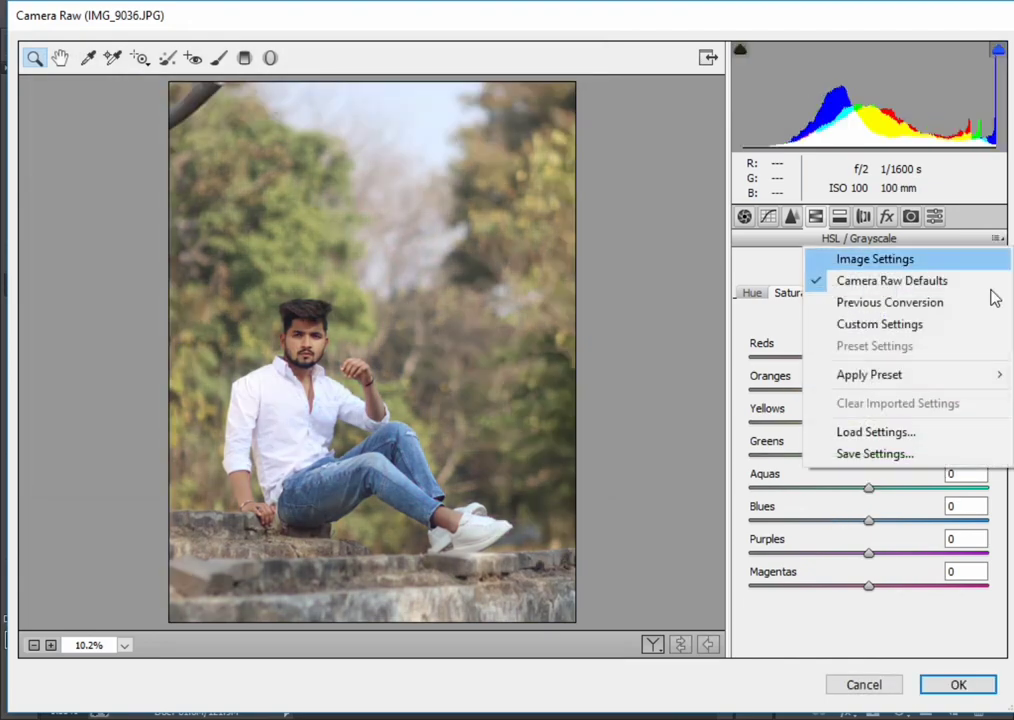
click(870, 432)
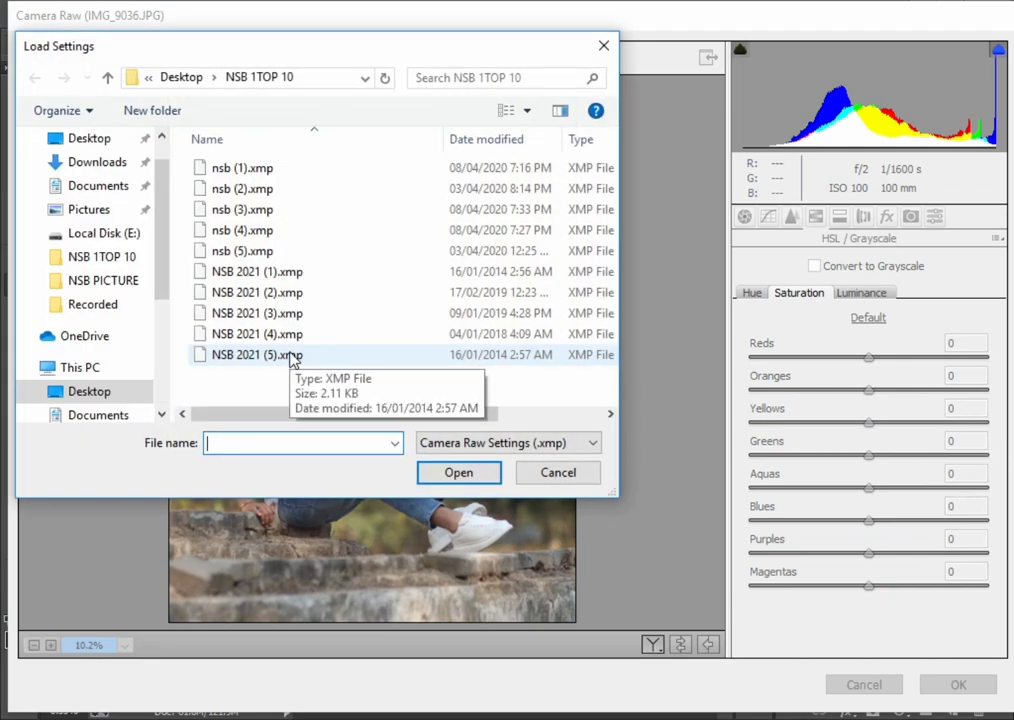
- Preview NSB 2021 (4).xmp, then reset to Camera Raw Defaults and reopen Load Settings
double_click(290, 334)
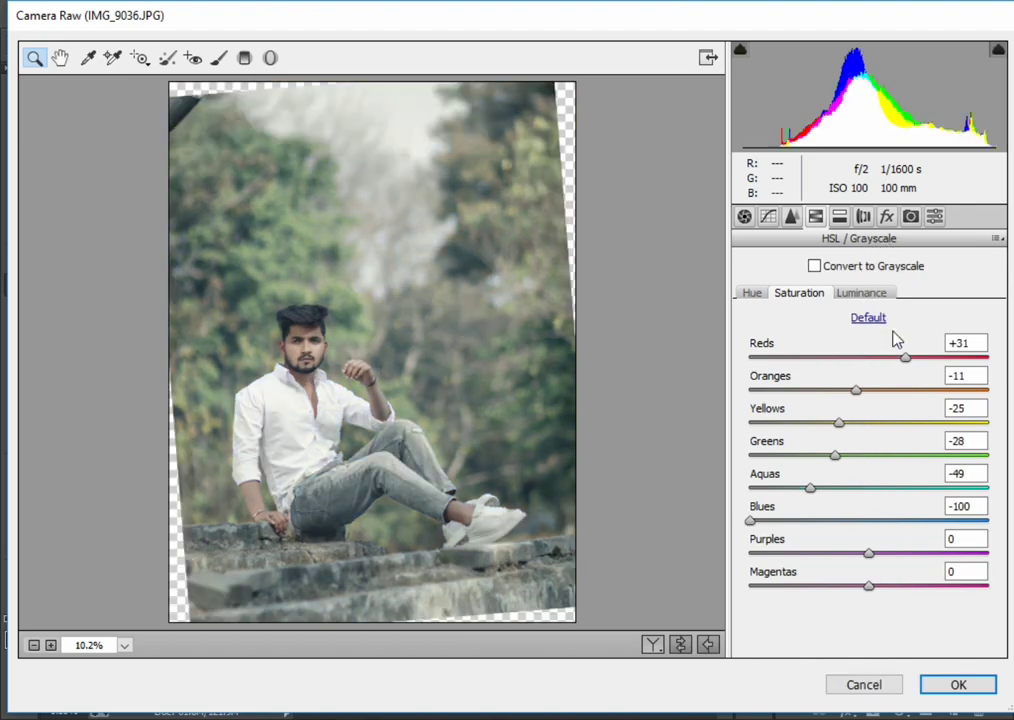
click(997, 242)
click(960, 281)
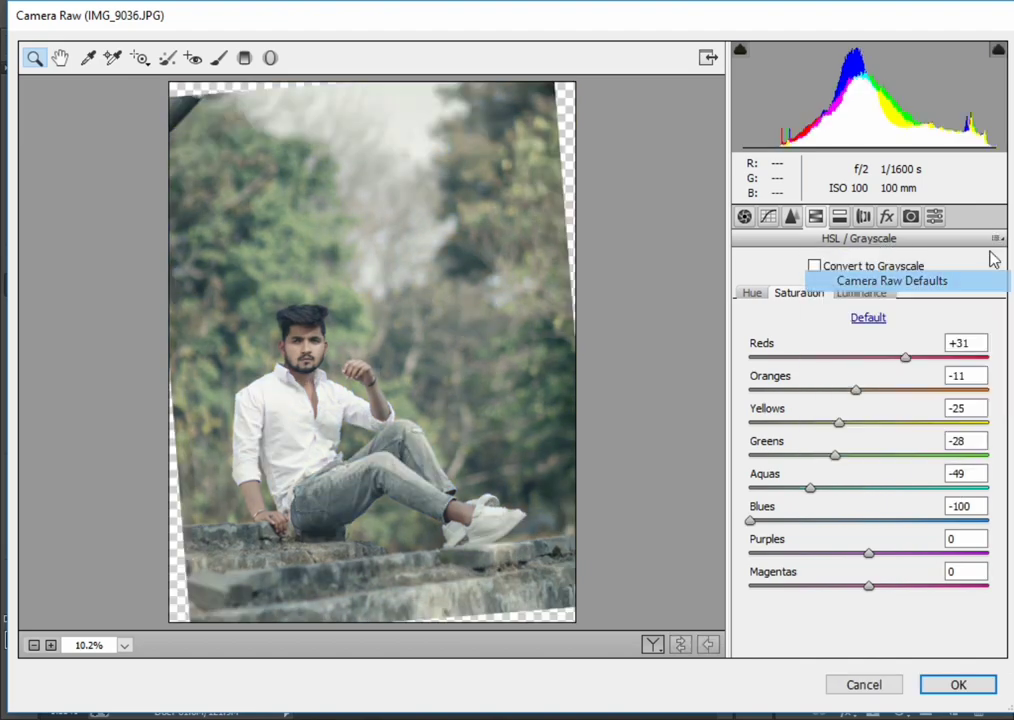
click(996, 242)
click(876, 431)
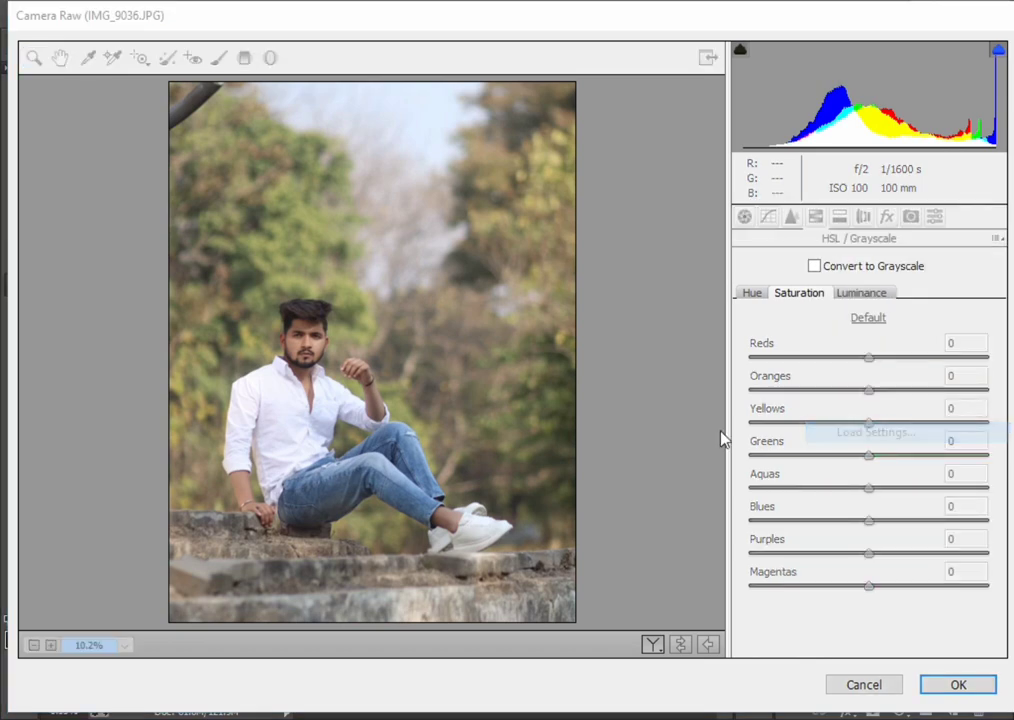
- Preview NSB 2021 (5).xmp, then reset to Camera Raw Defaults and reopen Load Settings
click(471, 356)
double_click(471, 358)
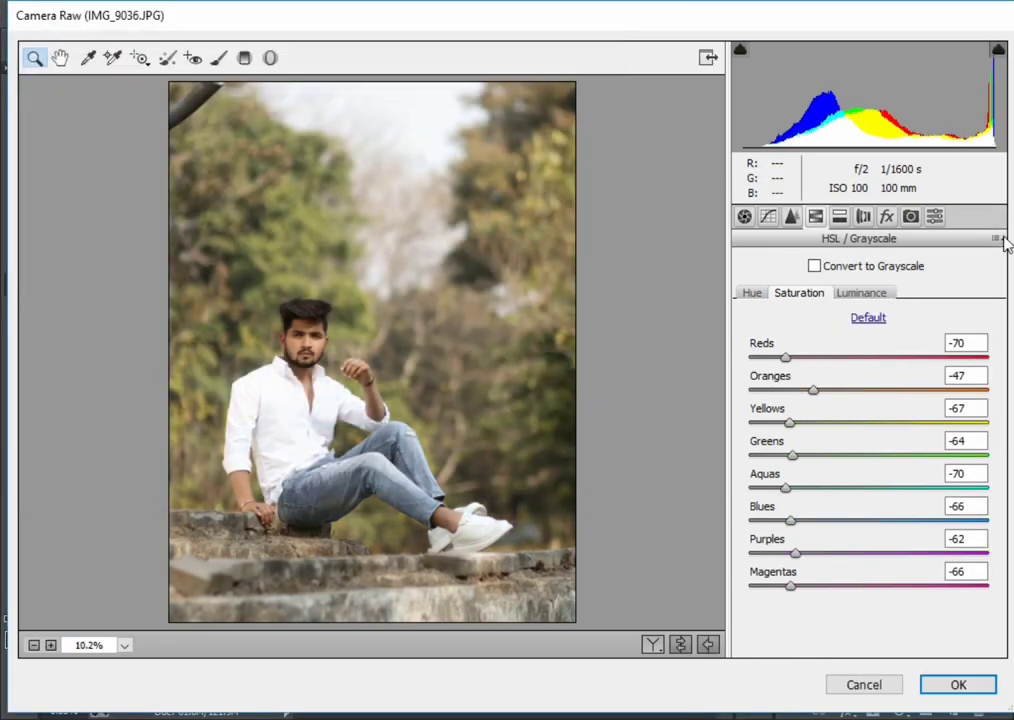
click(996, 239)
click(955, 280)
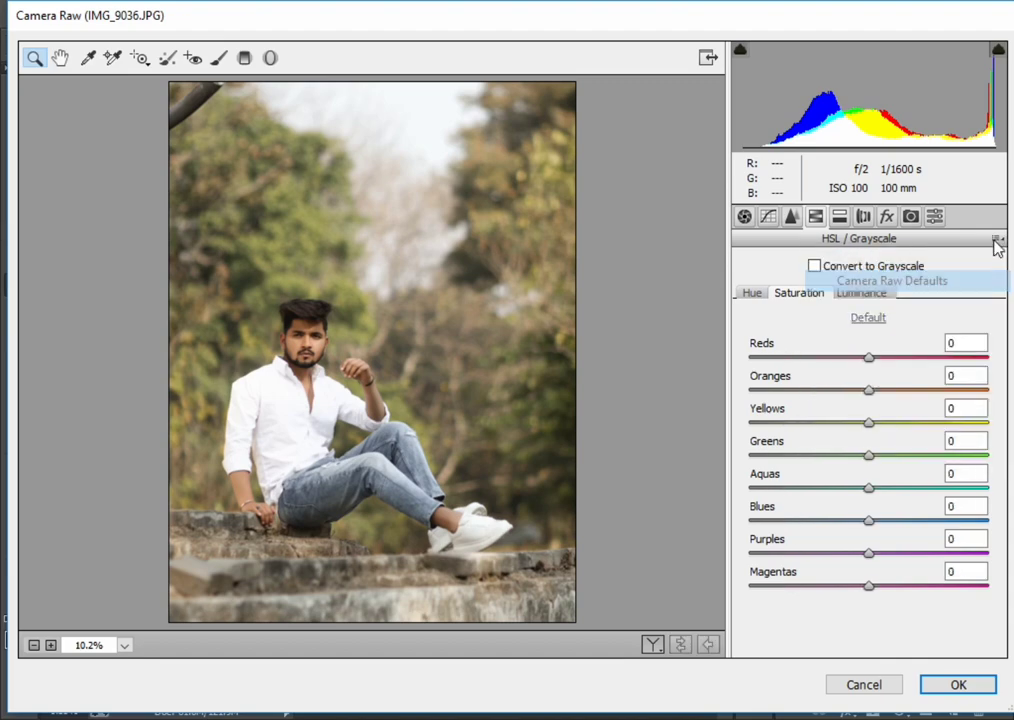
click(996, 240)
click(872, 432)
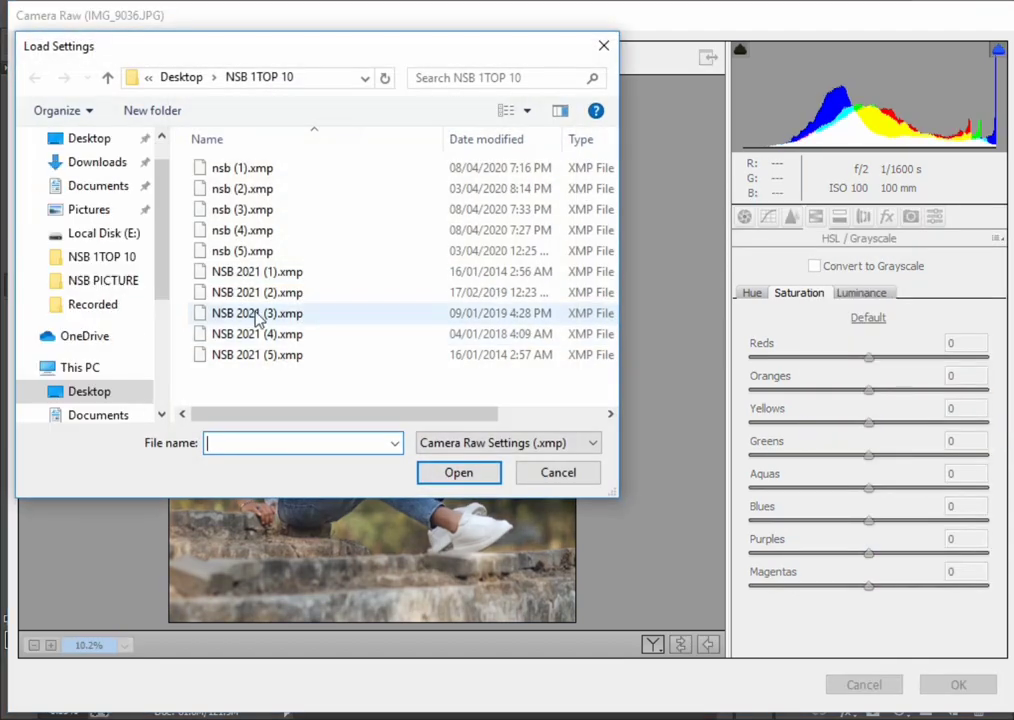
- Recheck NSB 2021 (4), reset to defaults, and load NSB 2021 (3).xmp as the final choice
double_click(283, 334)
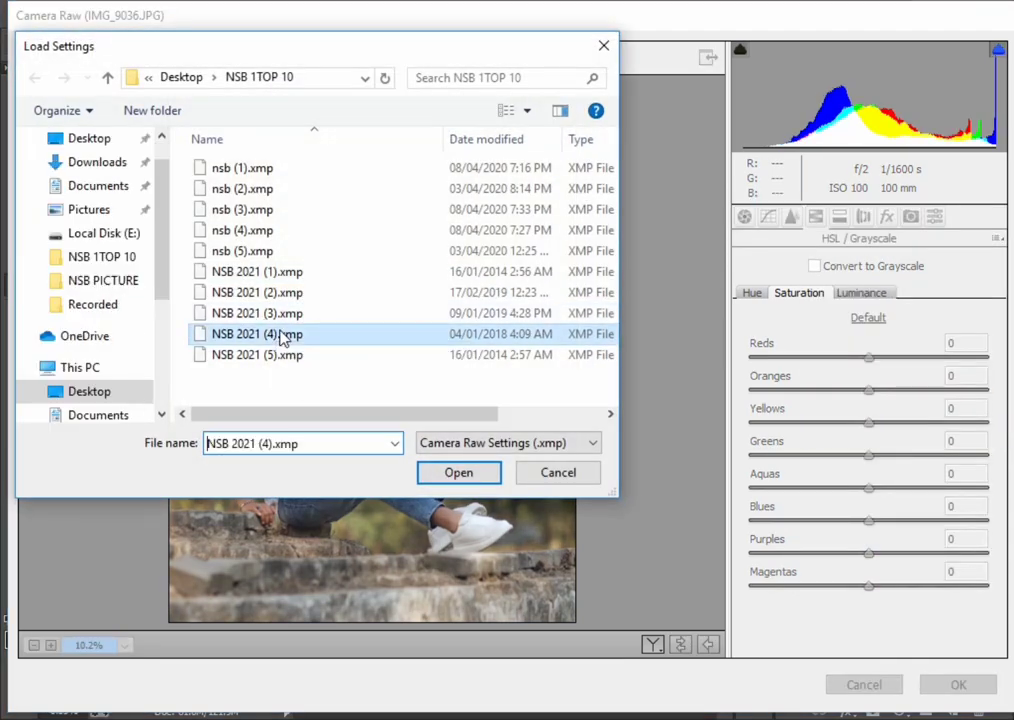
click(996, 238)
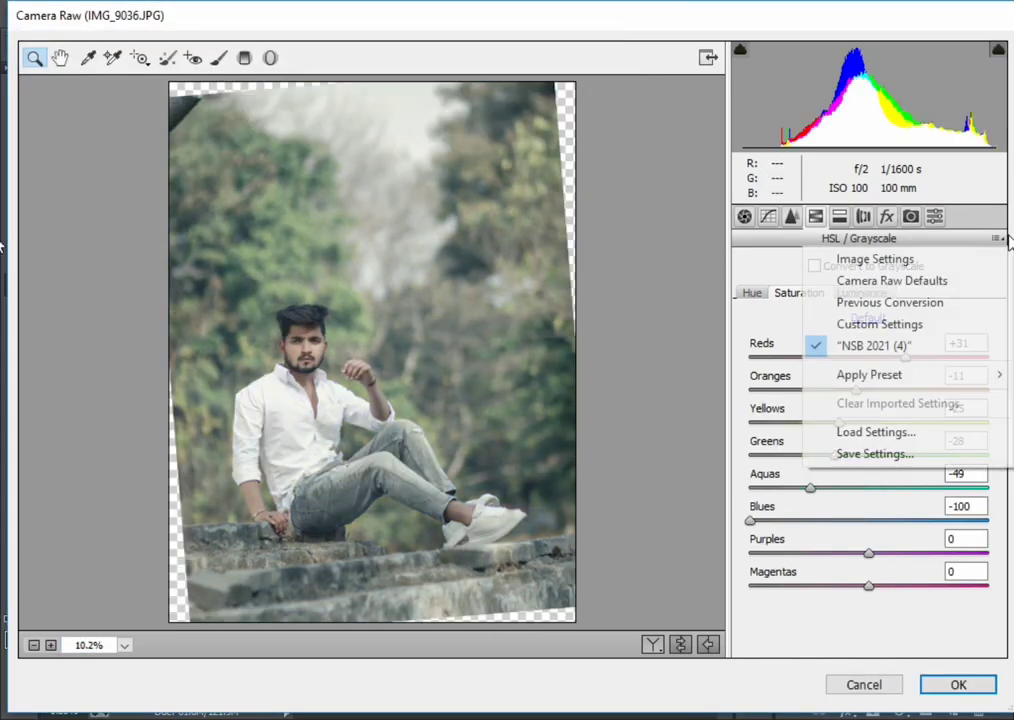
click(930, 281)
click(996, 238)
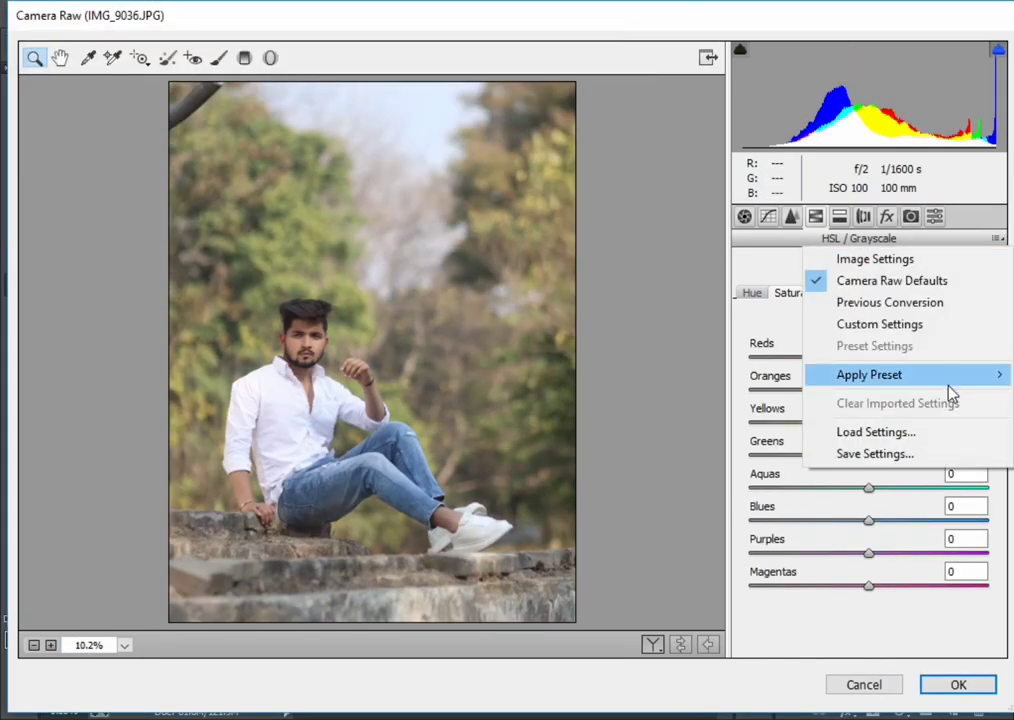
click(876, 432)
click(256, 313)
double_click(256, 314)
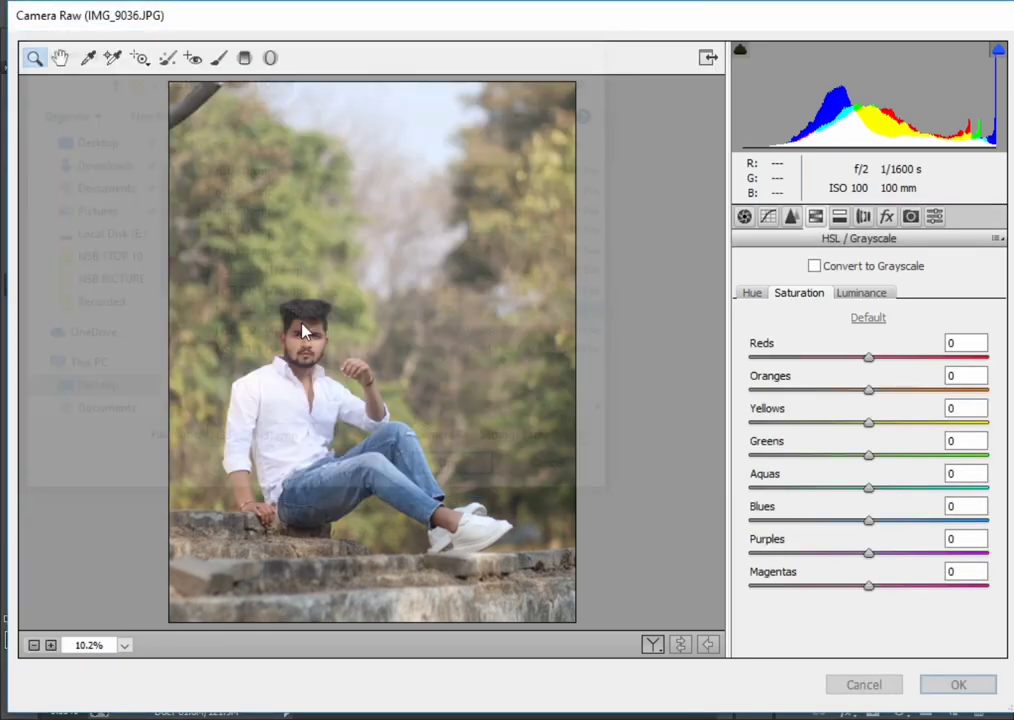
- Confirm the NSB 2021 (3) teal-blue grade with OK to close the Camera Raw Filter
click(975, 688)
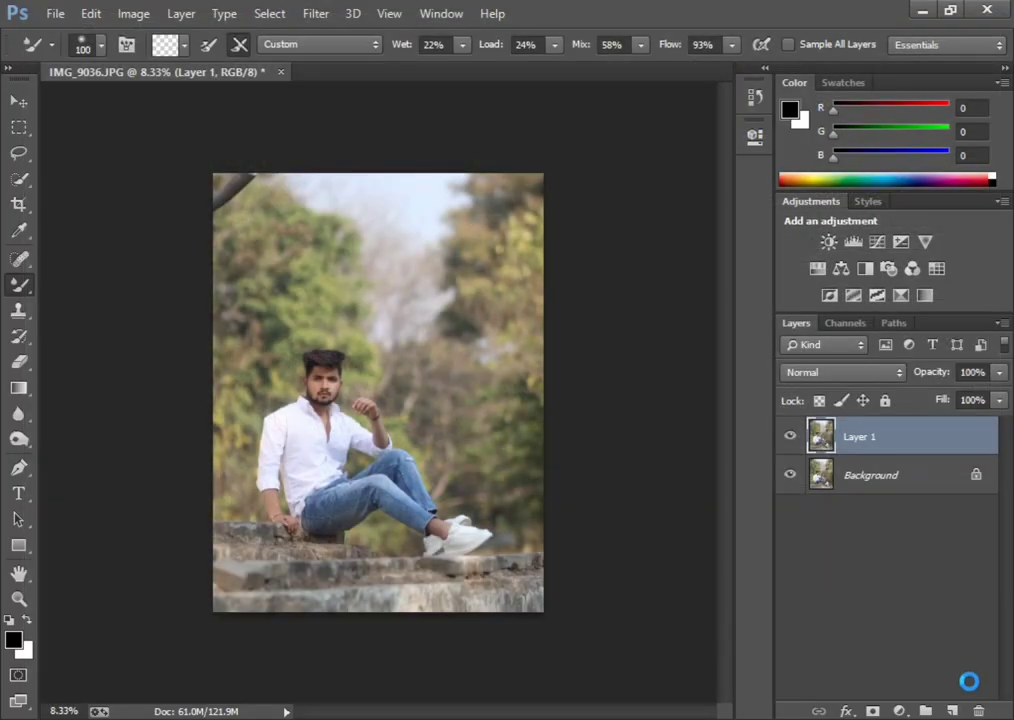